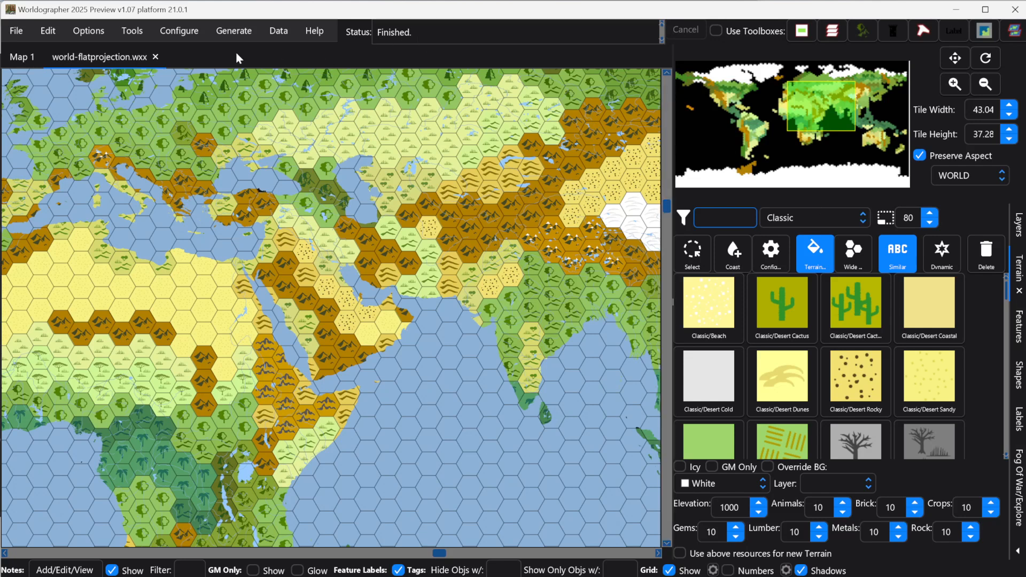
Step: Add the 202302 Ring Lord configuration subfolder from the 2023 folder tree
left_click(181, 35)
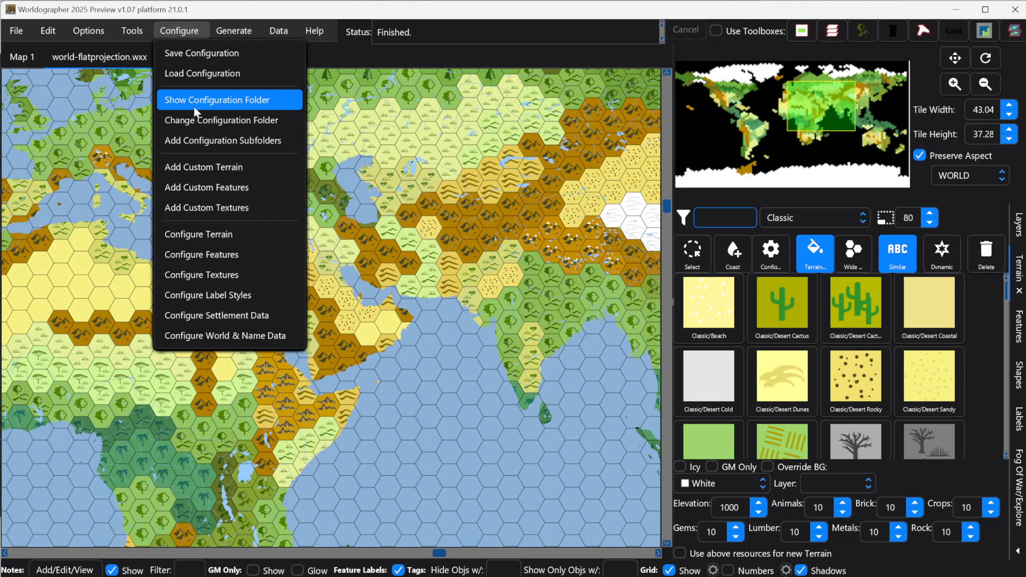
left_click(208, 142)
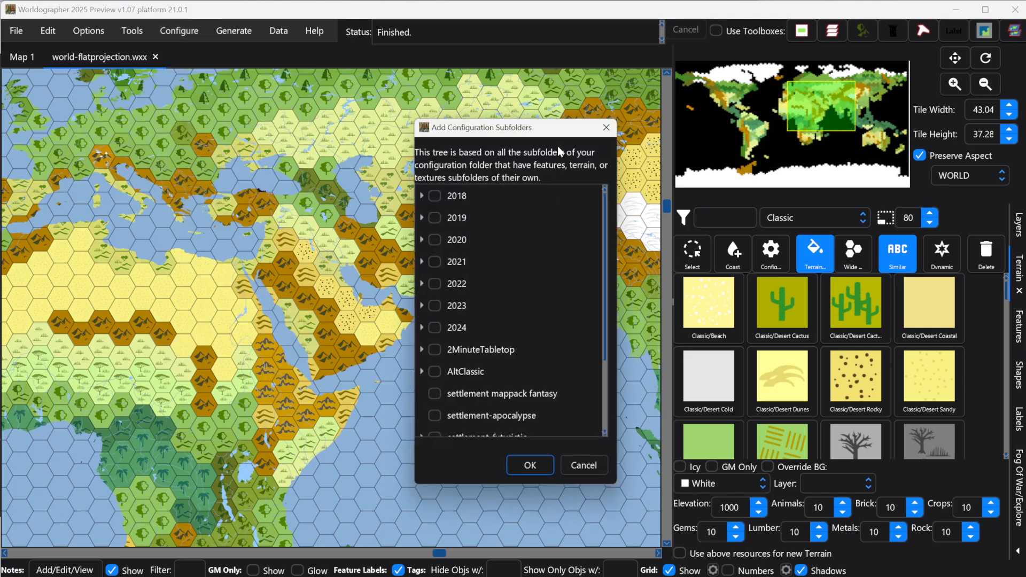
left_click_drag(459, 130, 374, 89)
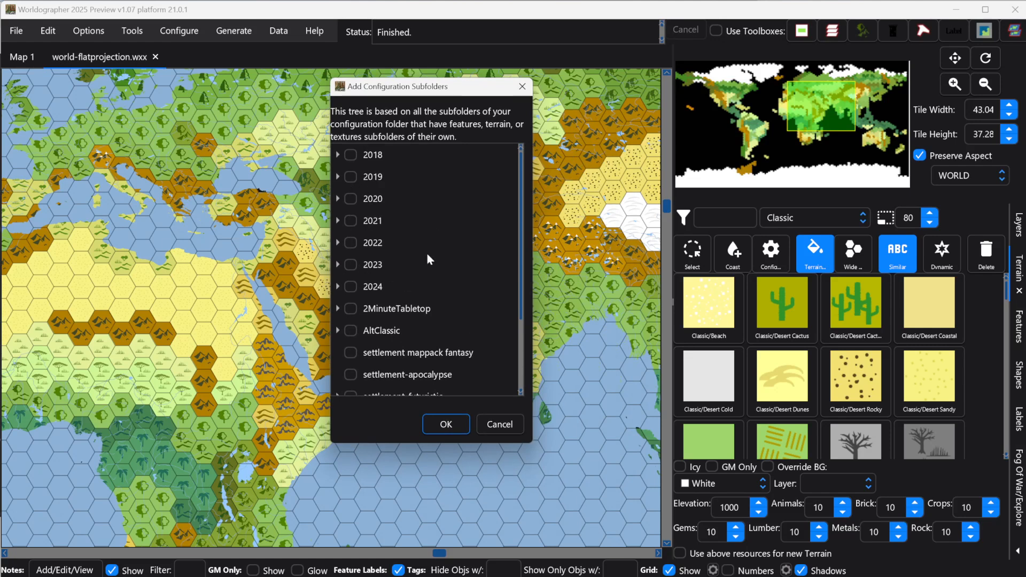
left_click(338, 264)
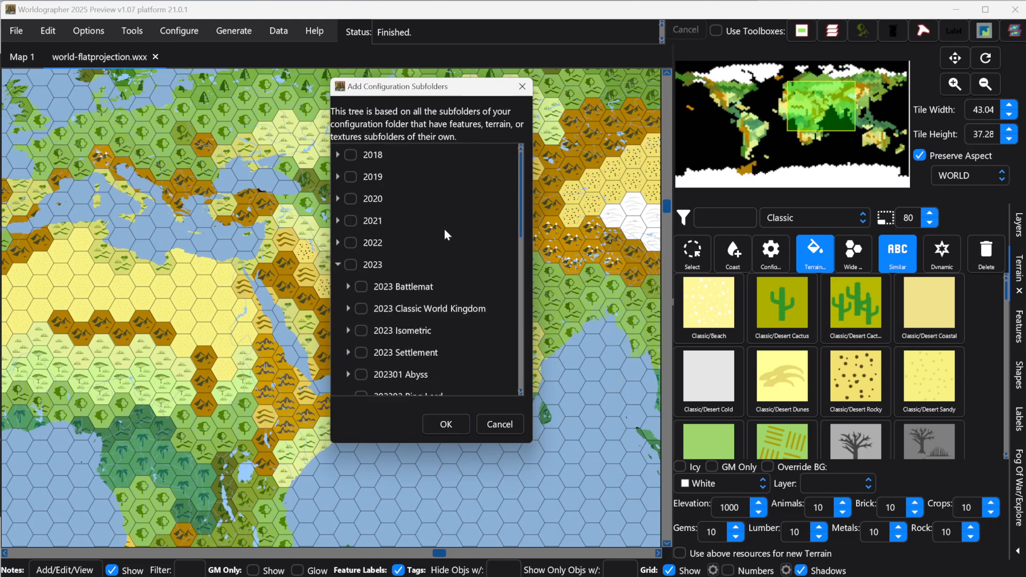
scroll(445, 235, "down", 3)
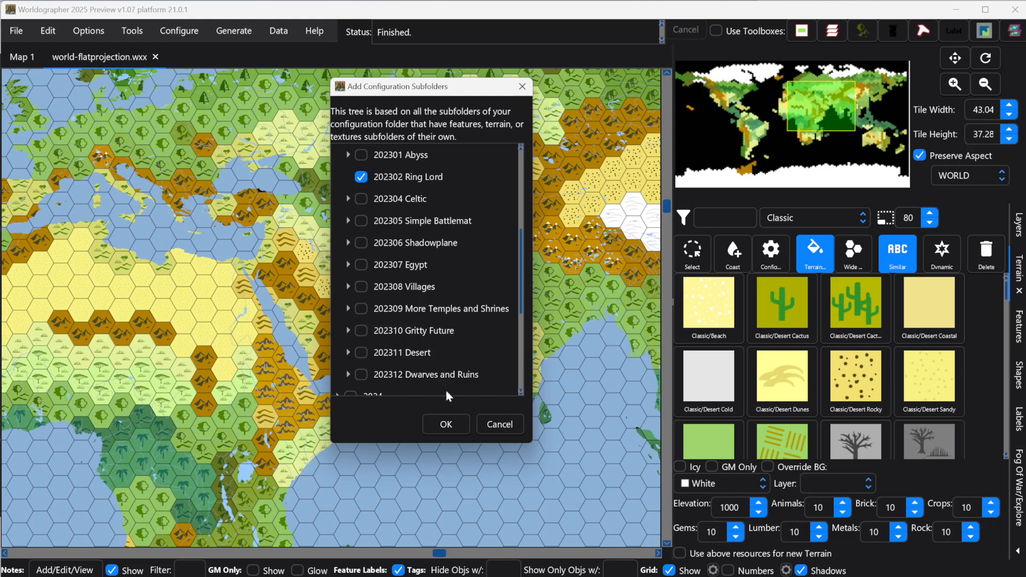
left_click(439, 425)
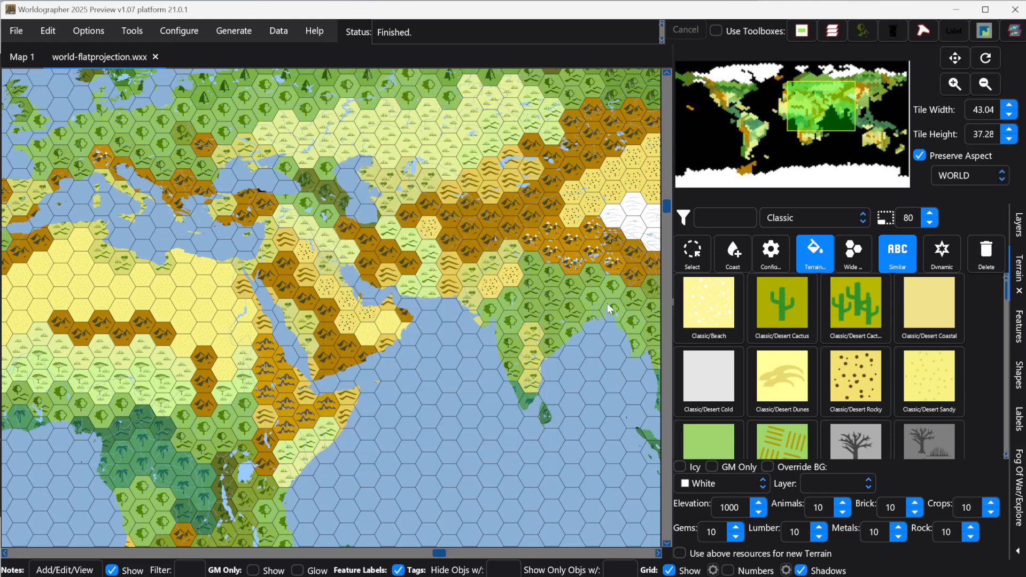
Step: Switch the terrain palette to the 202302 Ring Lord set
left_click(258, 242)
left_click(803, 213)
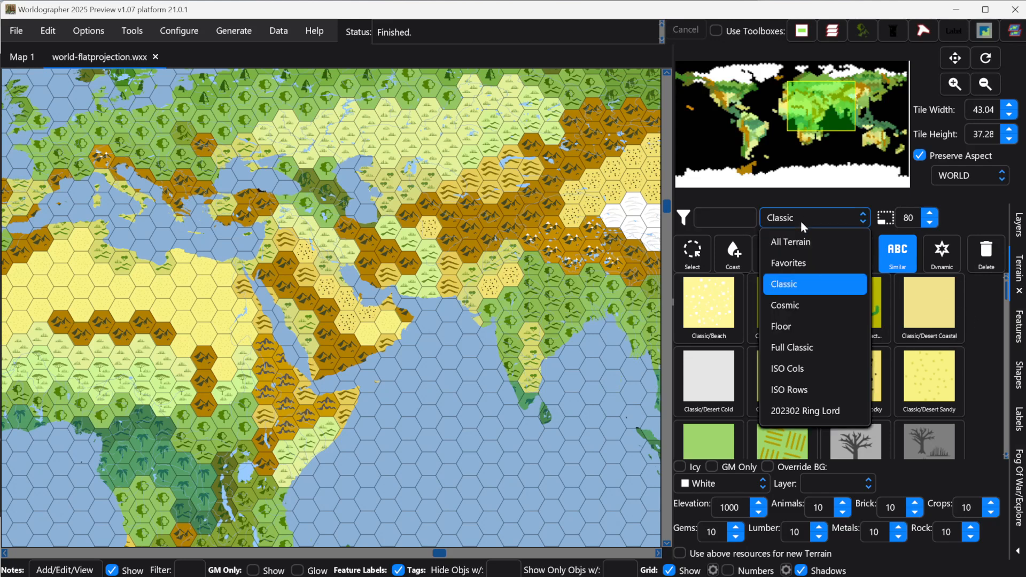
left_click(836, 408)
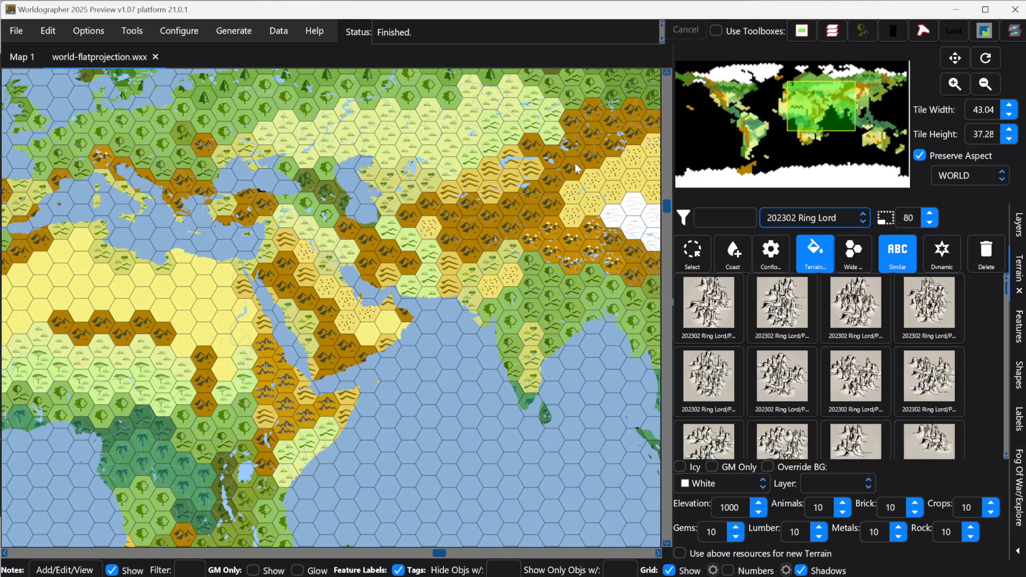
left_click(174, 32)
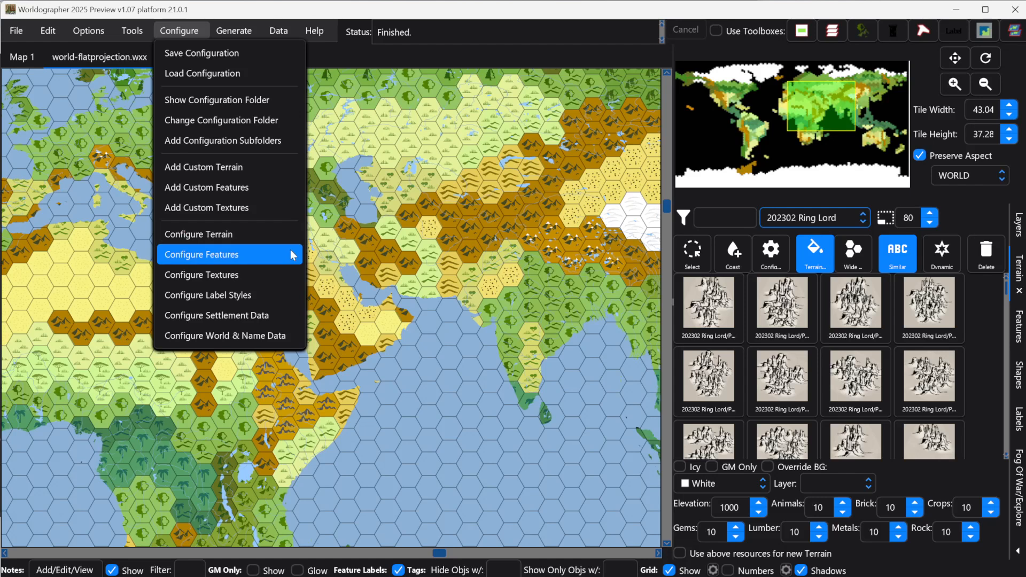
left_click(966, 205)
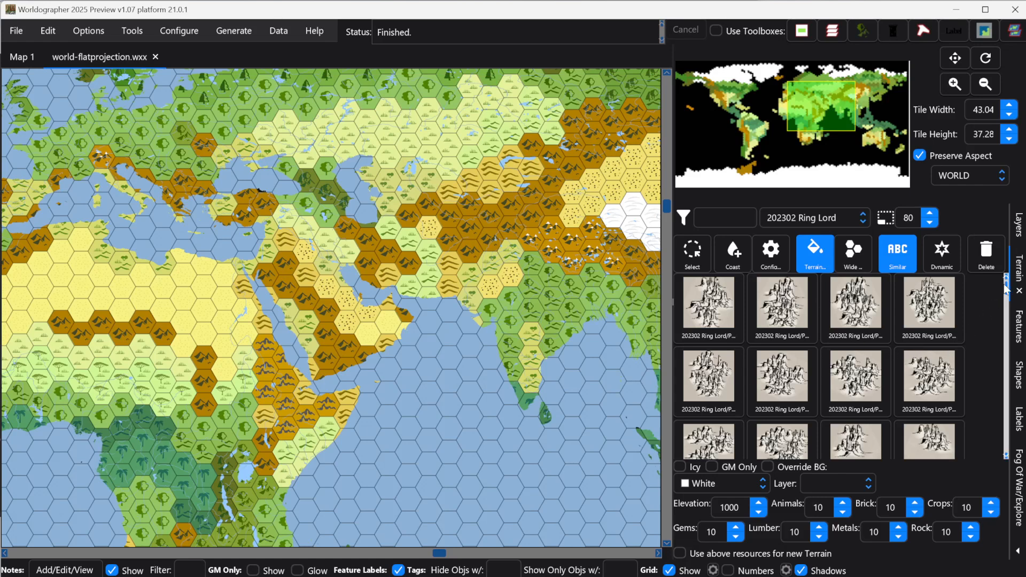
mouse_move(1000, 287)
left_mouse_down()
mouse_move(1003, 318)
mouse_move(1008, 289)
mouse_move(1006, 300)
left_mouse_up()
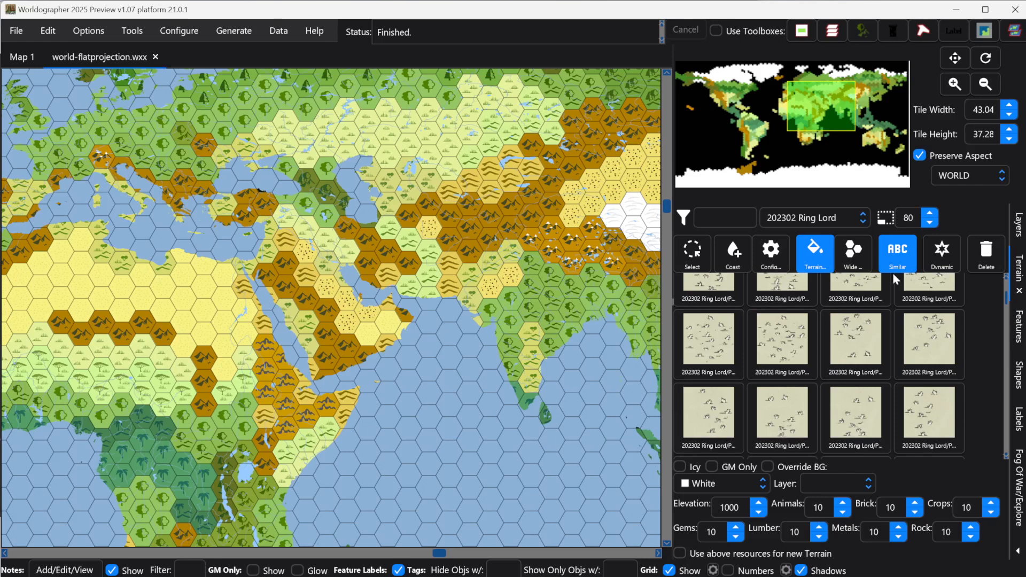
Step: Switch the feature palette to the 202302 Ring Lord set, widen it, and clear its grass filter
left_click(1020, 326)
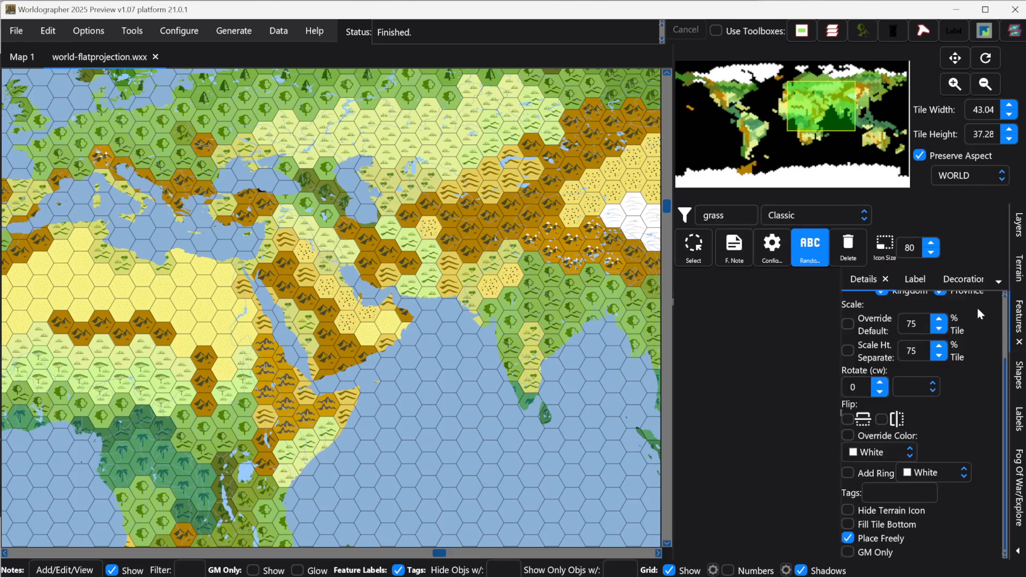
left_click(829, 214)
left_click(806, 441)
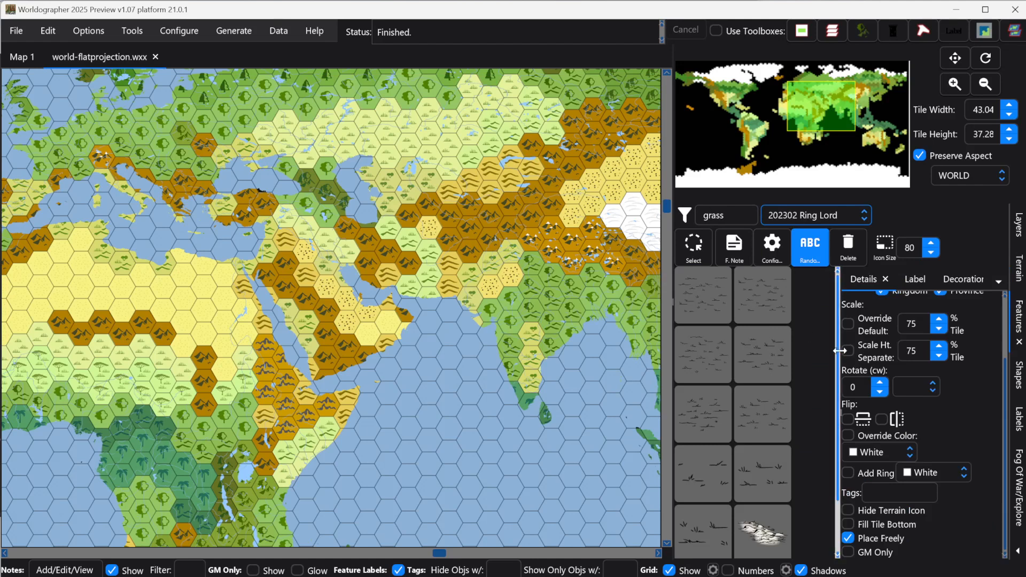
left_click_drag(841, 351, 864, 348)
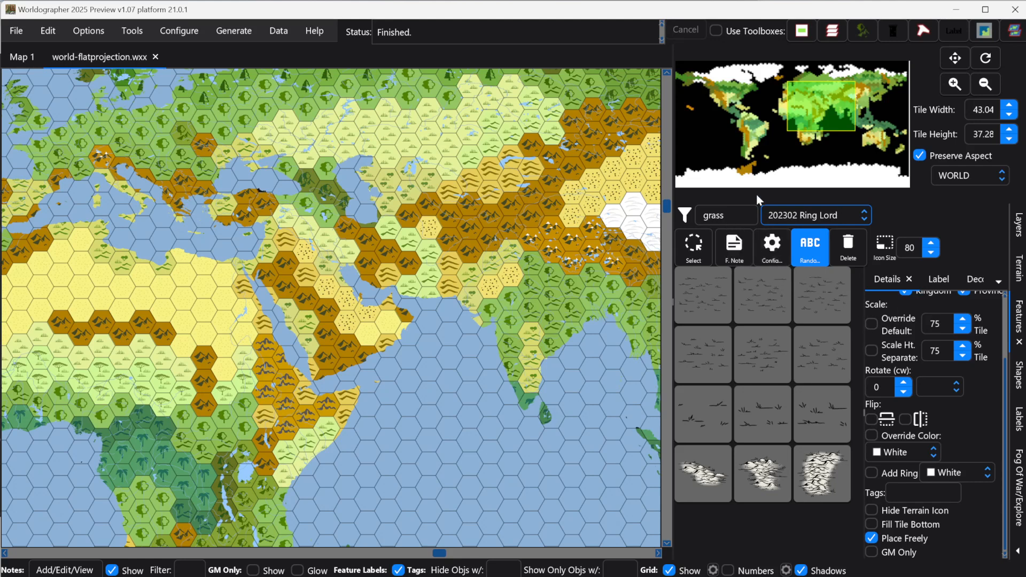
double_click(713, 216)
key("BackSpace")
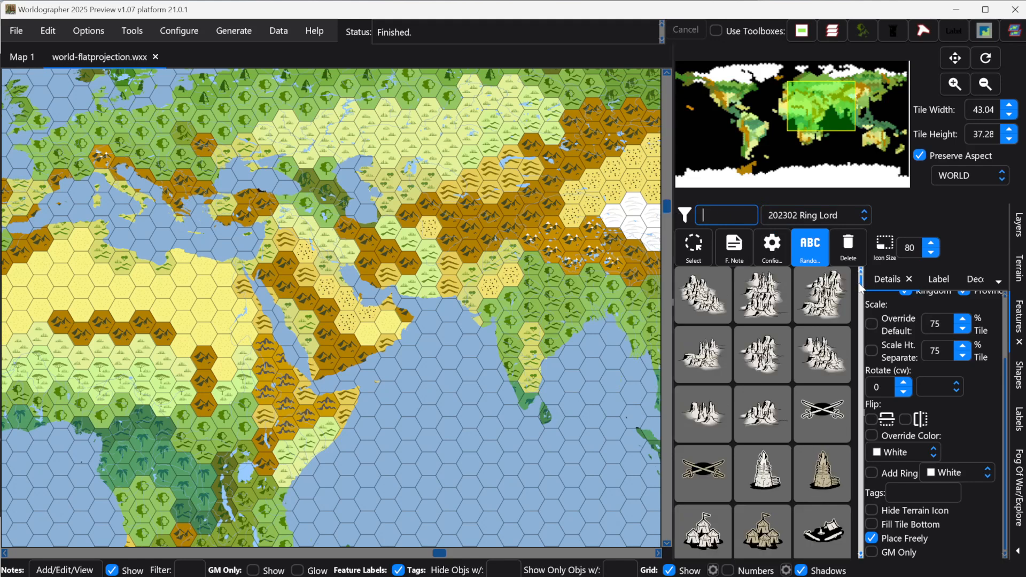
Step: Back in the terrain palette, set the icon size to 40 and then back to 80
mouse_move(860, 289)
left_mouse_down()
mouse_move(861, 317)
mouse_move(860, 289)
left_mouse_up()
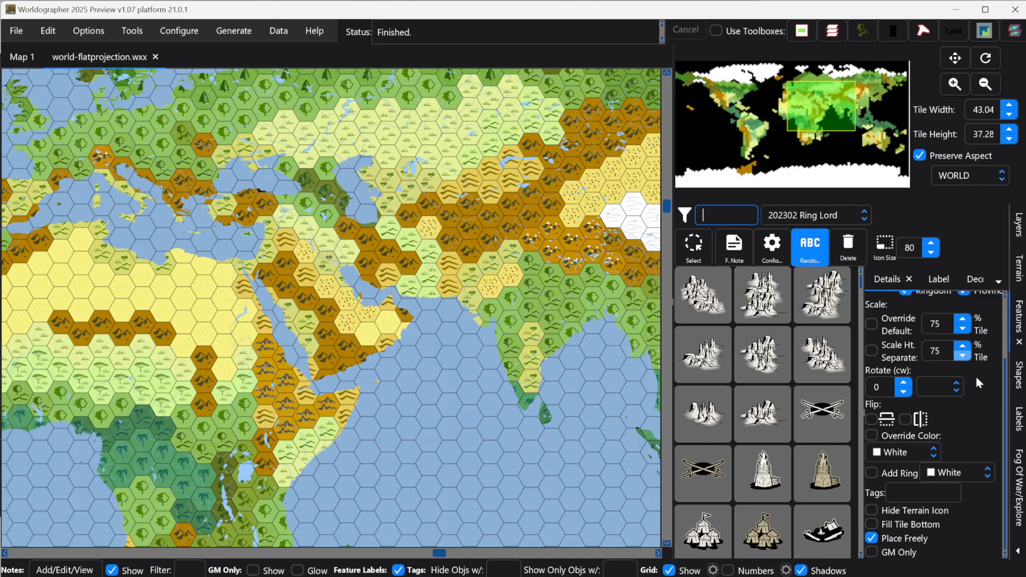
left_click(1017, 264)
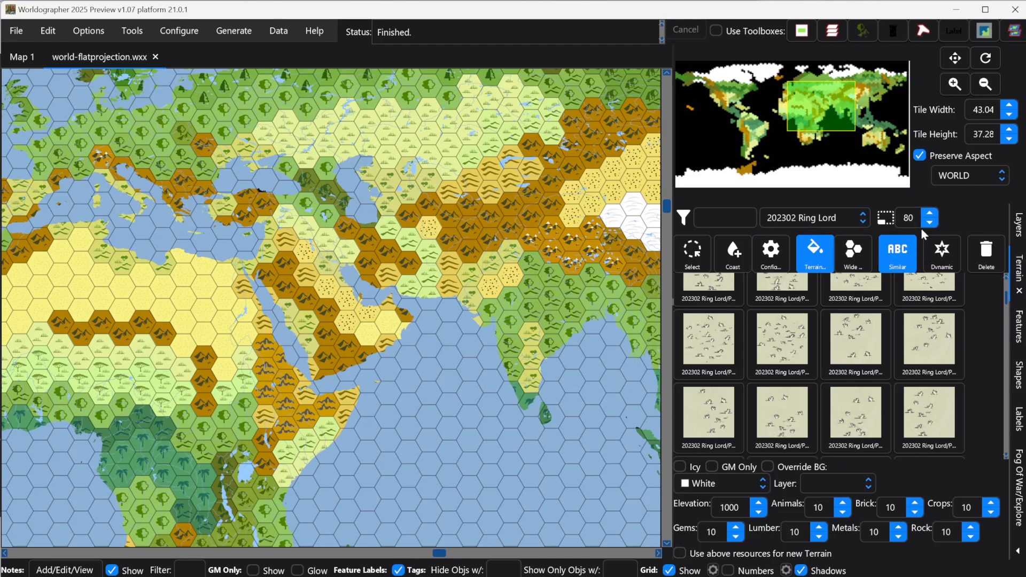
left_click(903, 218)
key("Delete")
key("Delete")
type("40")
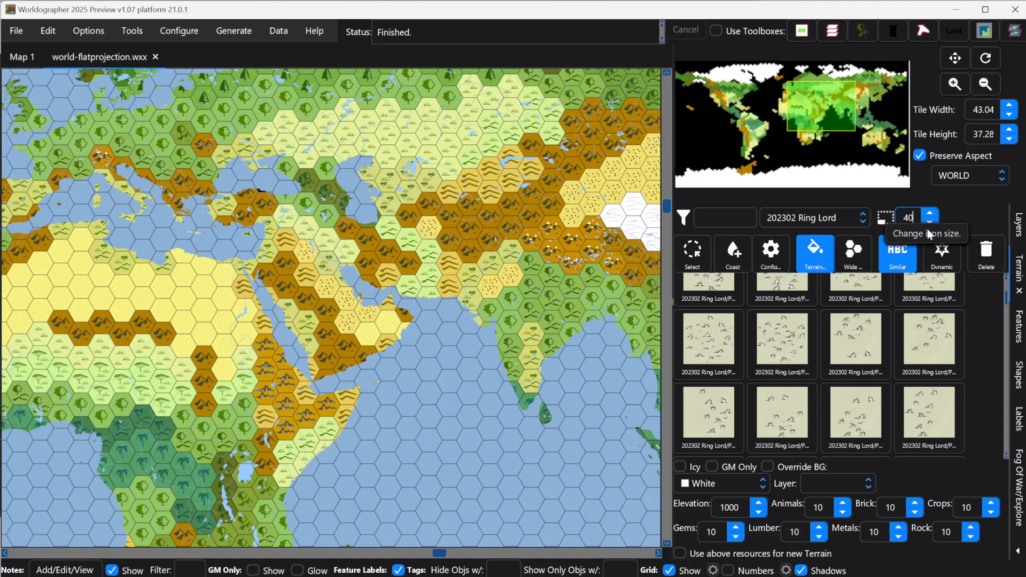
key("Return")
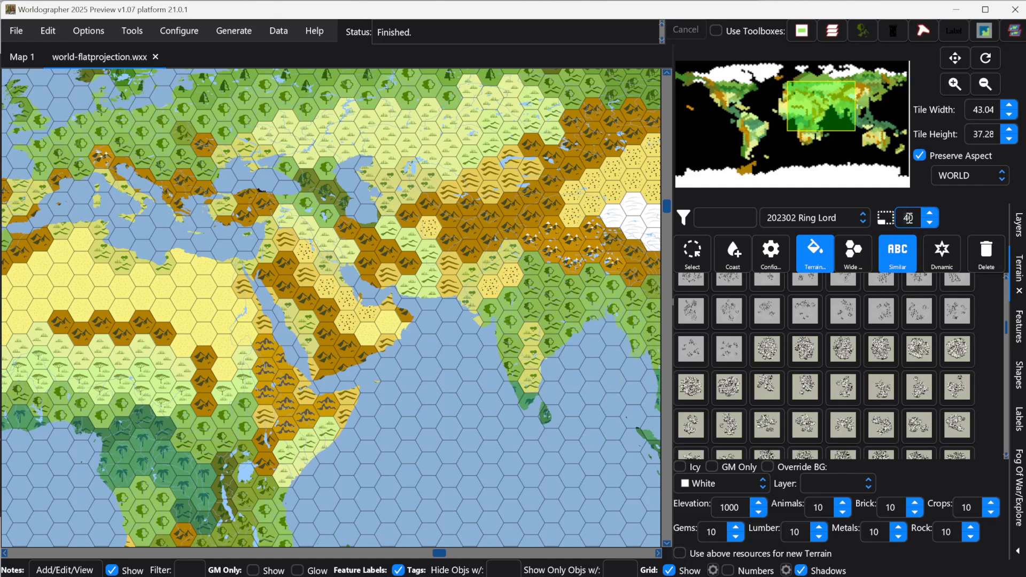
type("80")
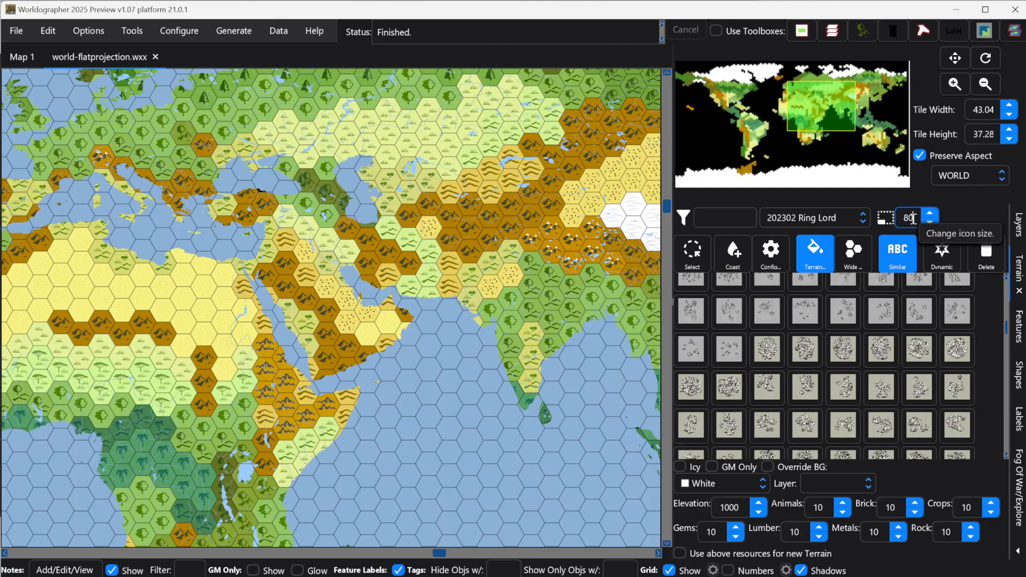
key("Return")
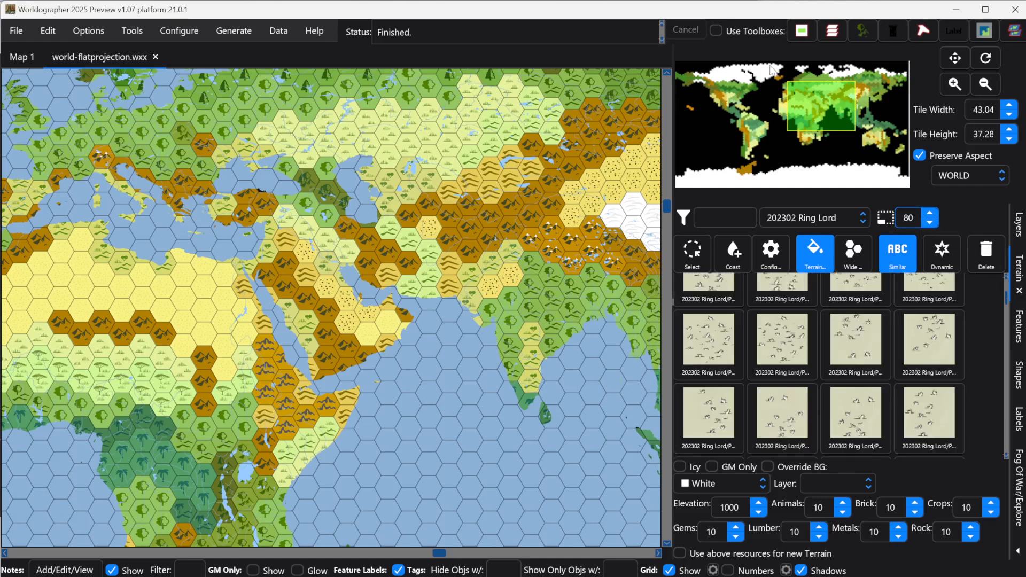
Step: Over Australia, filter the Ring Lord terrain for mountain and select a mountain tile
left_click_drag(822, 117, 866, 143)
scroll(502, 268, "up", 2)
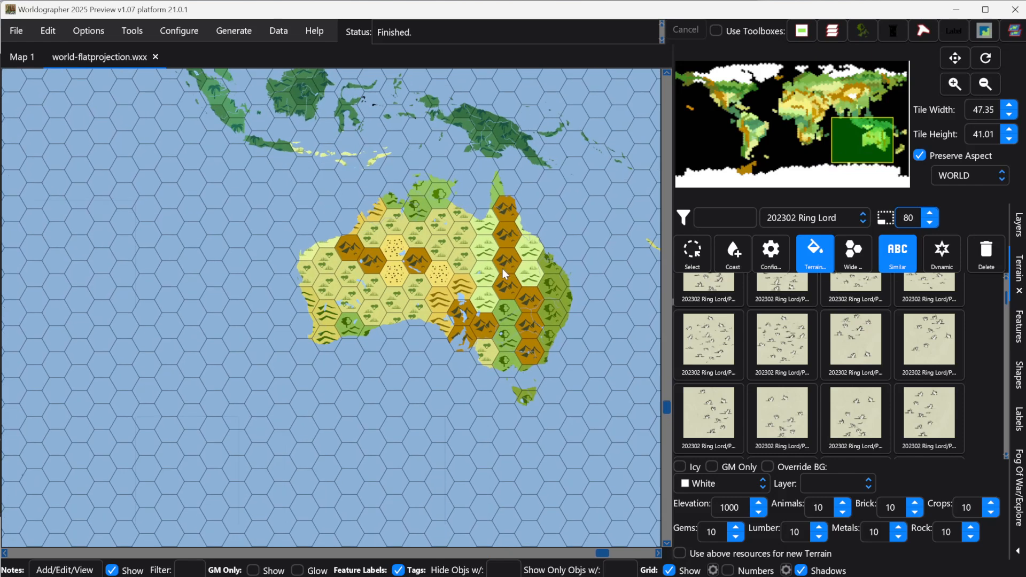
scroll(440, 214, "up", 3)
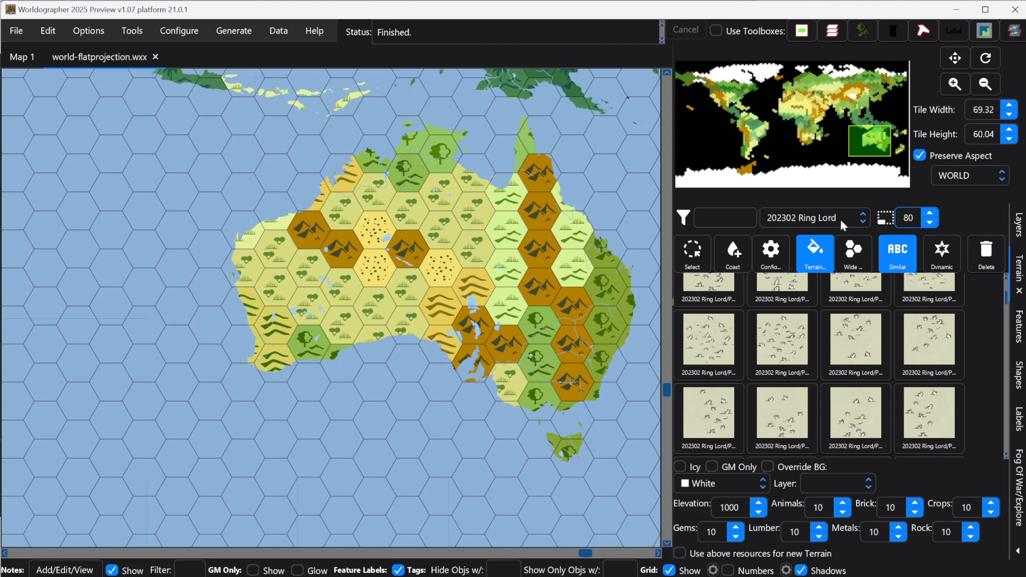
left_click(738, 219)
type("mountain")
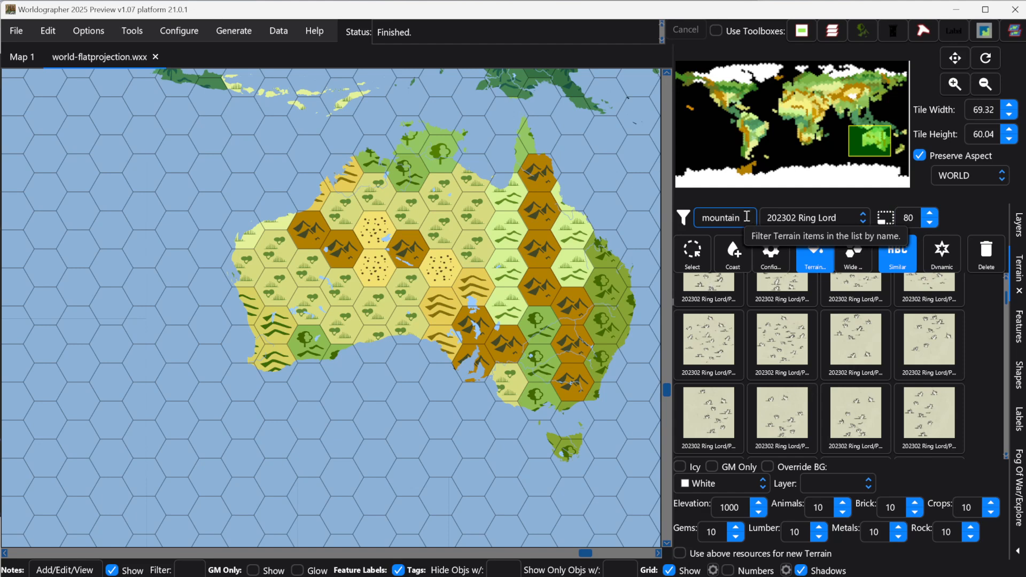
key("Return")
scroll(939, 365, "down", 3)
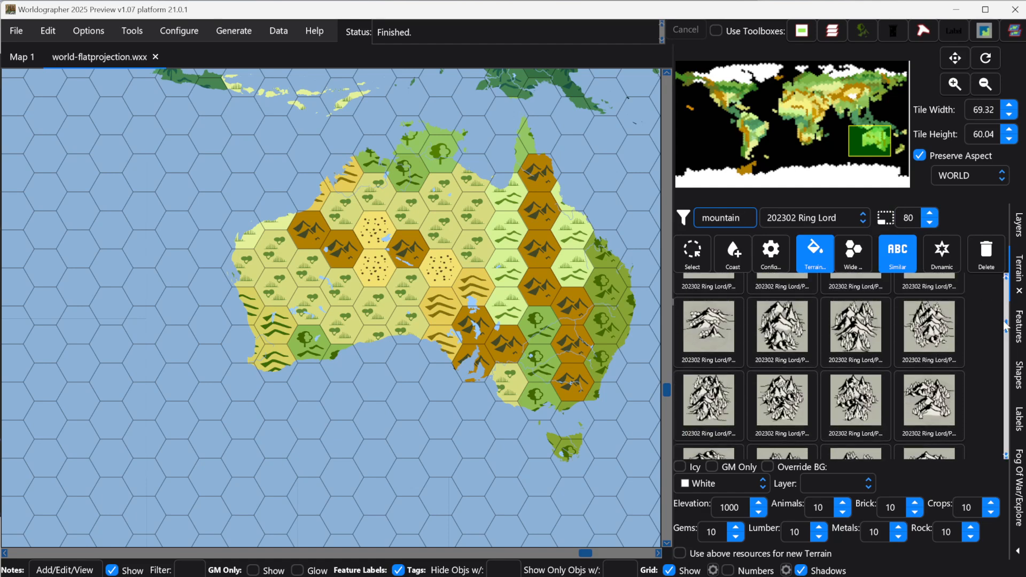
left_click_drag(1007, 320, 995, 412)
scroll(973, 409, "down", 1)
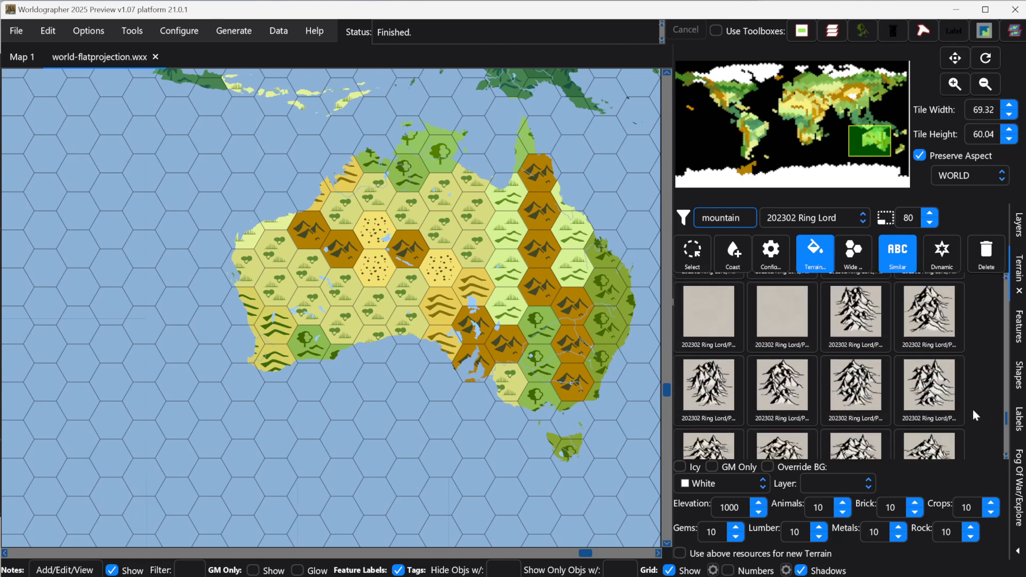
left_click(857, 315)
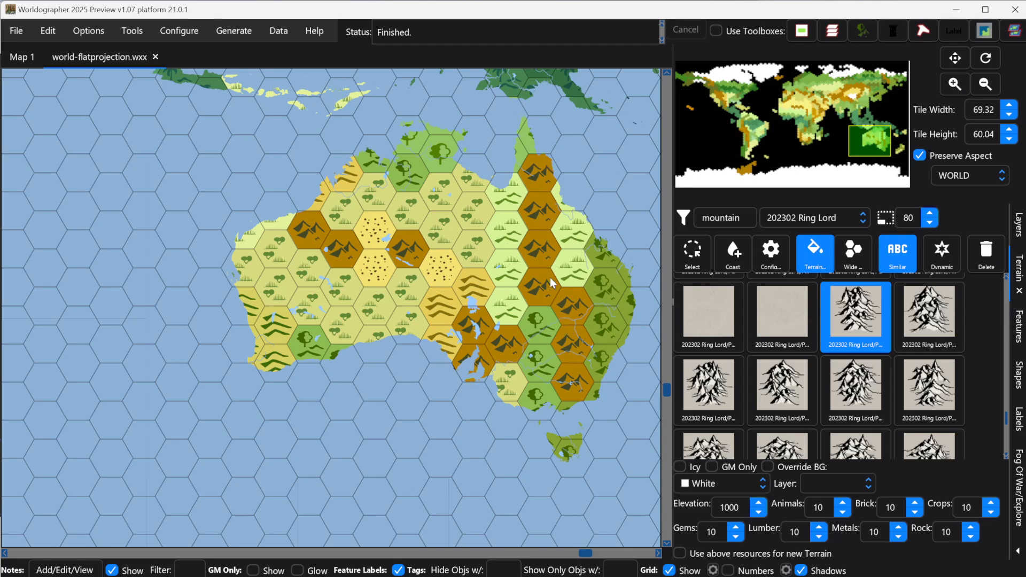
Step: Replace Australia's mountain hexes with the selected Ring Lord mountain tile
left_click(544, 259)
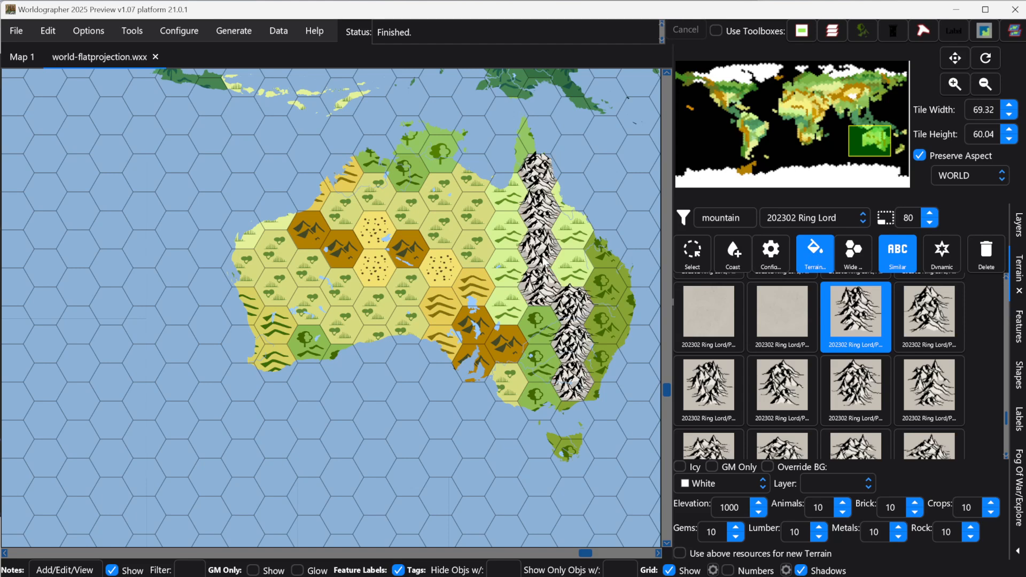
scroll(545, 231, "up", 2)
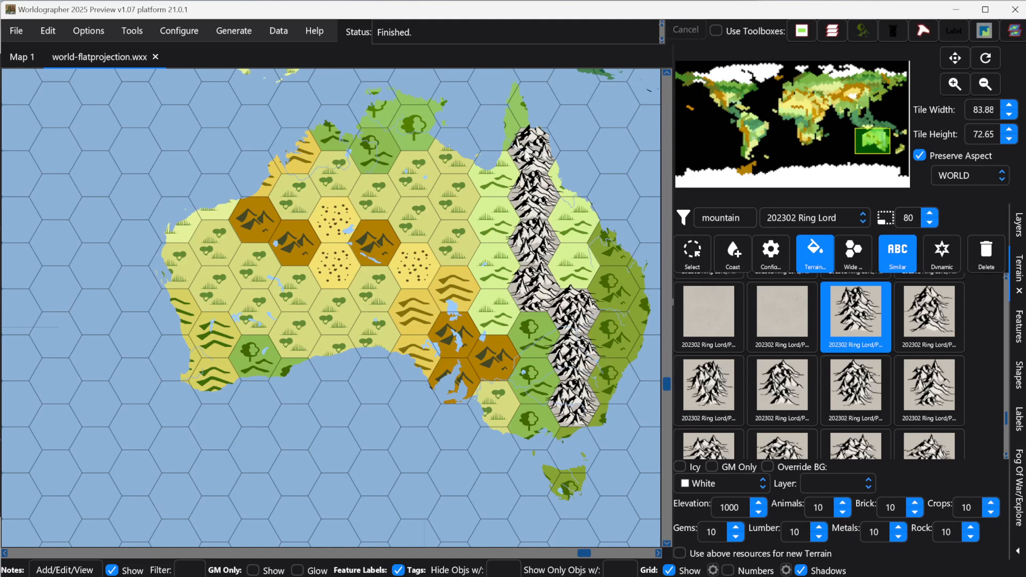
key("ctrl+z")
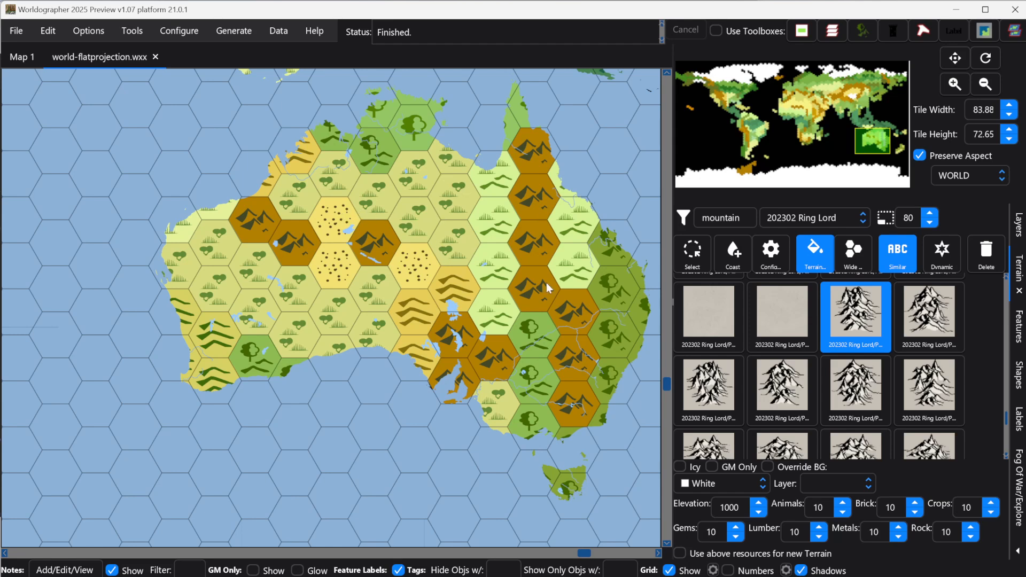
left_click(534, 238)
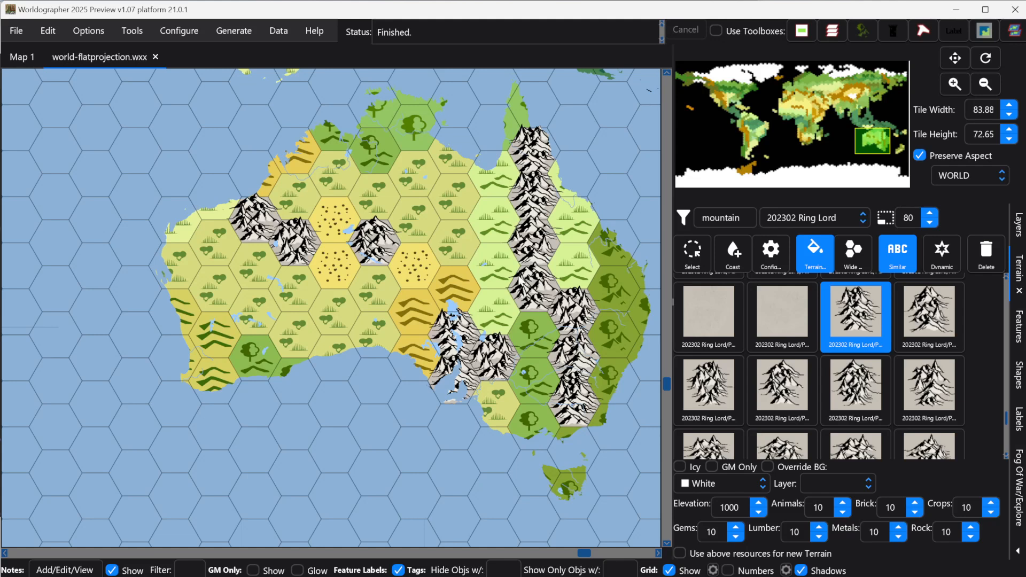
Step: Filter the terrain for hills and replace Australia's hill hexes with a Ring Lord hills tile
left_click(744, 218)
double_click(743, 219)
type("hills")
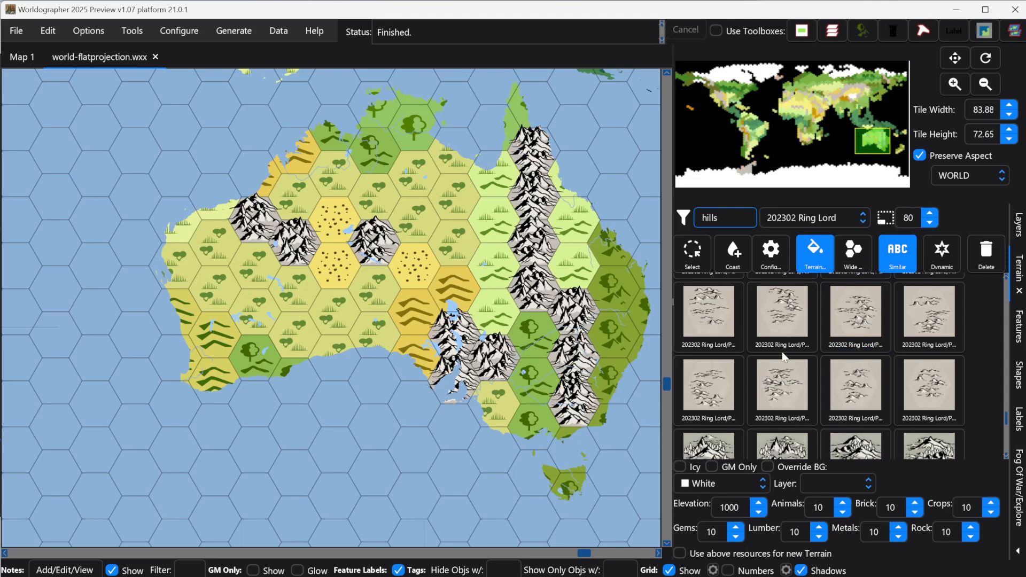
left_click(857, 386)
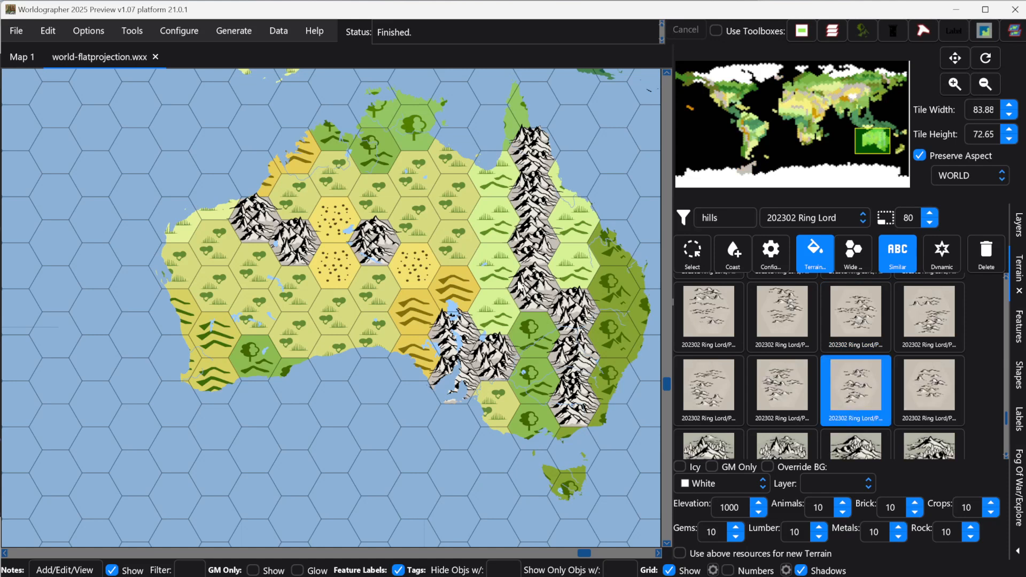
left_click(413, 322)
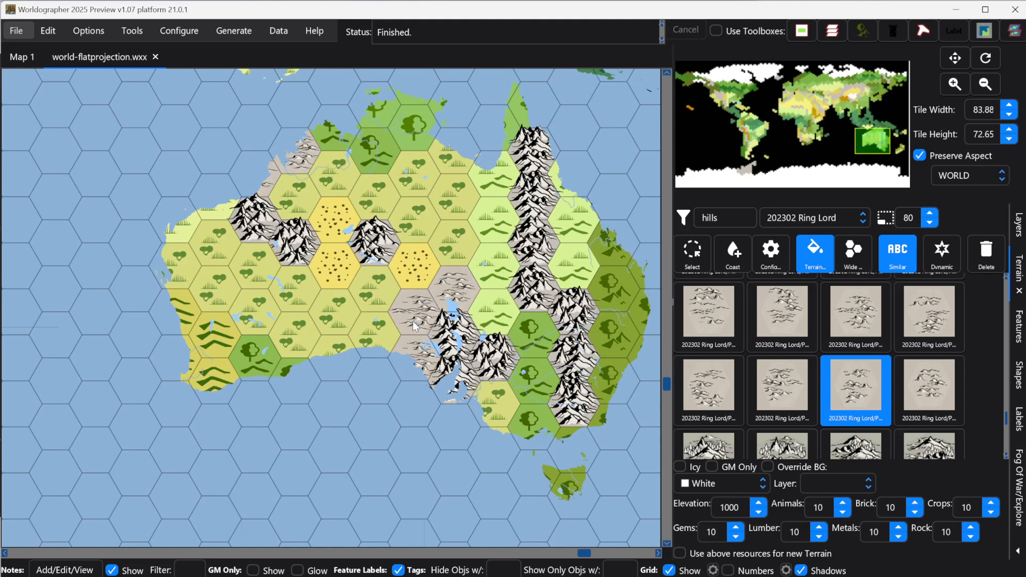
left_click(496, 307)
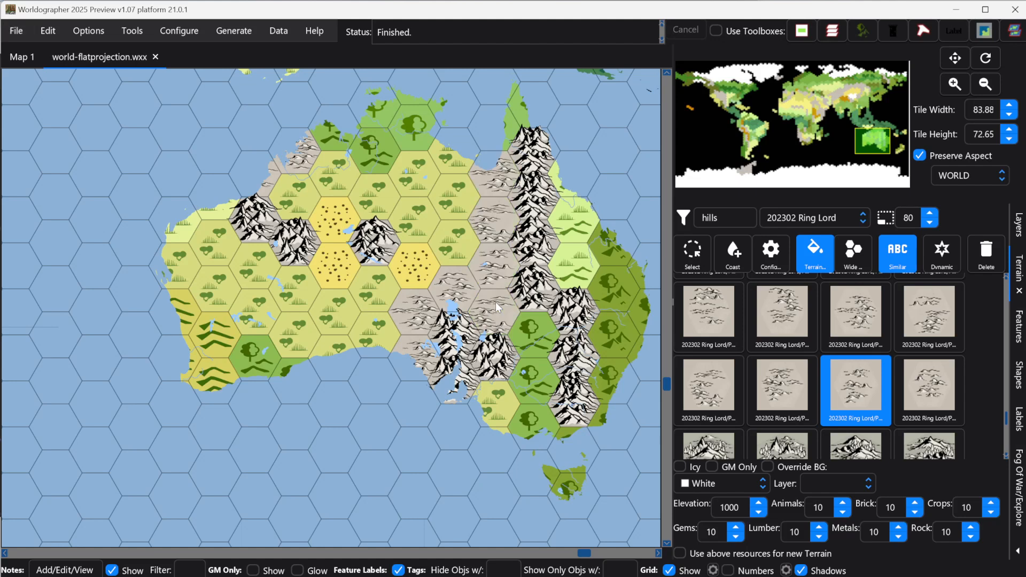
Step: Switch to the features palette, filter it for grass, and select a Ring Lord grass feature
left_click(578, 254)
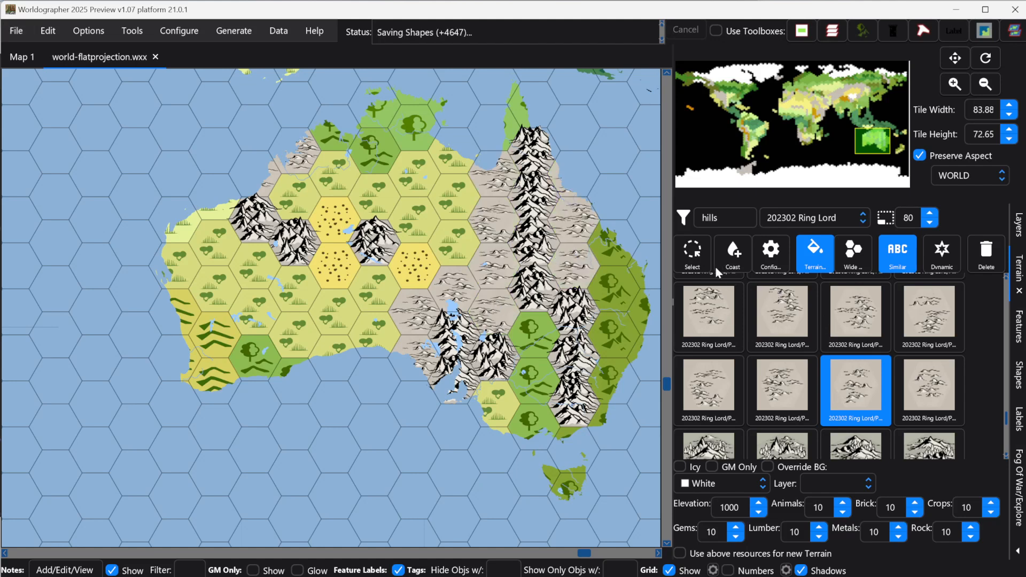
left_click(730, 222)
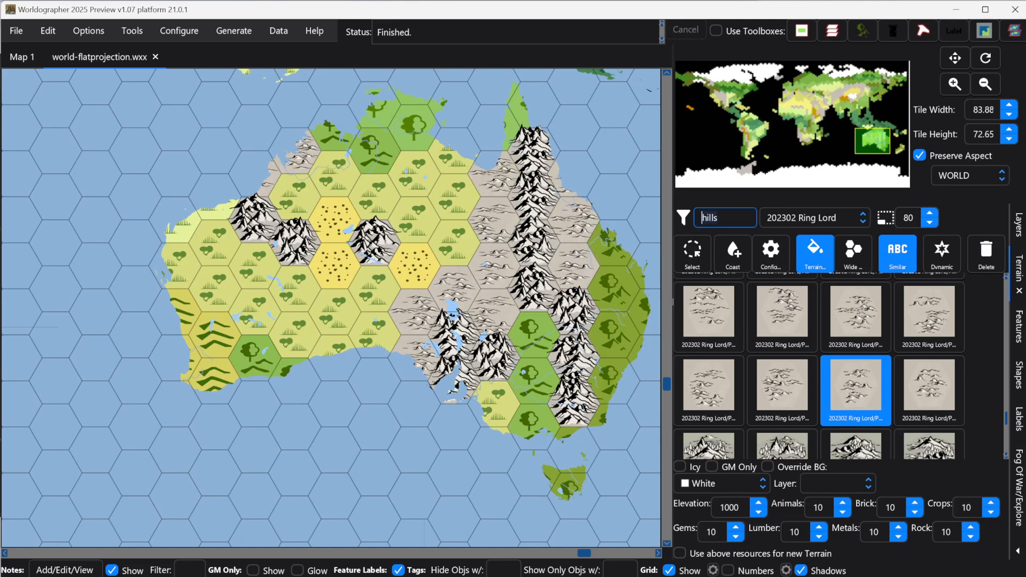
left_click(1019, 326)
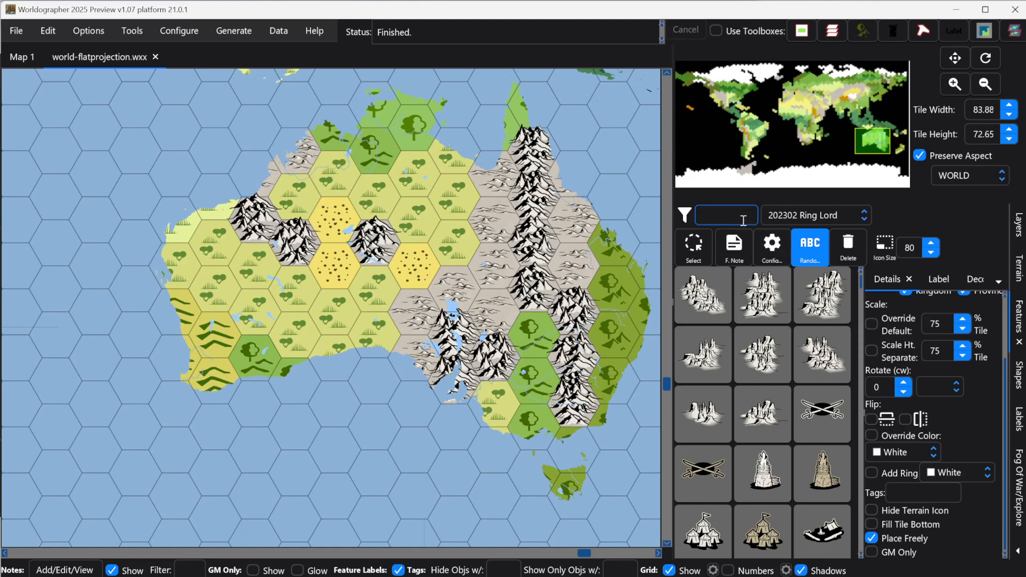
type("grass")
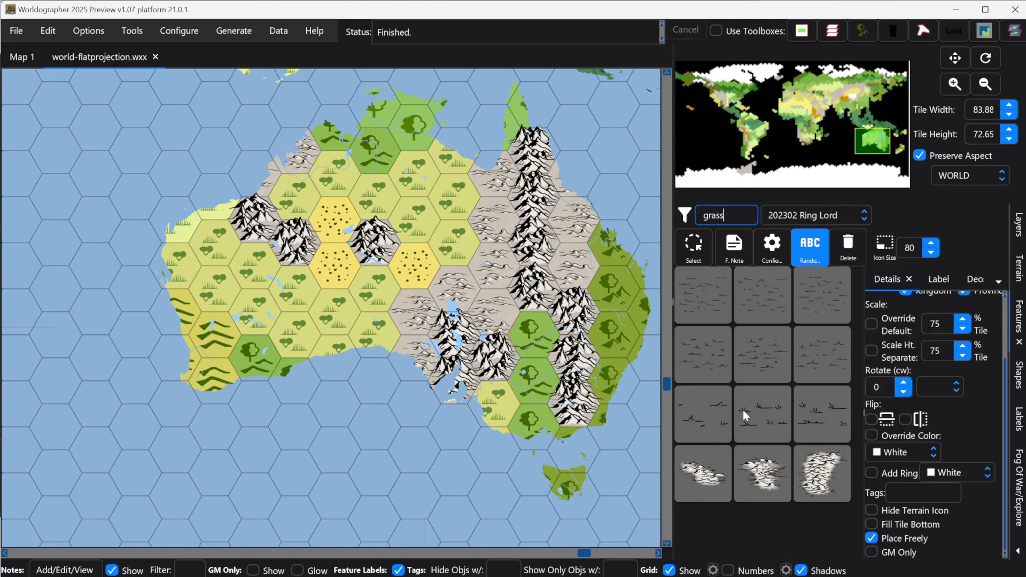
left_click(706, 408)
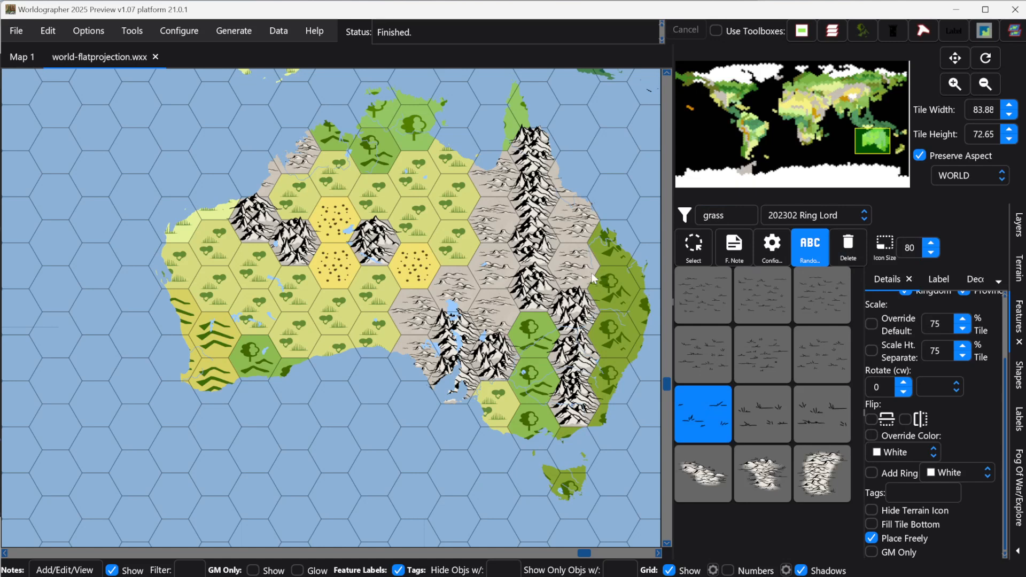
Step: Zoom into Australia and try placing the grass feature on several hill hexes
scroll(556, 191, "up", 2)
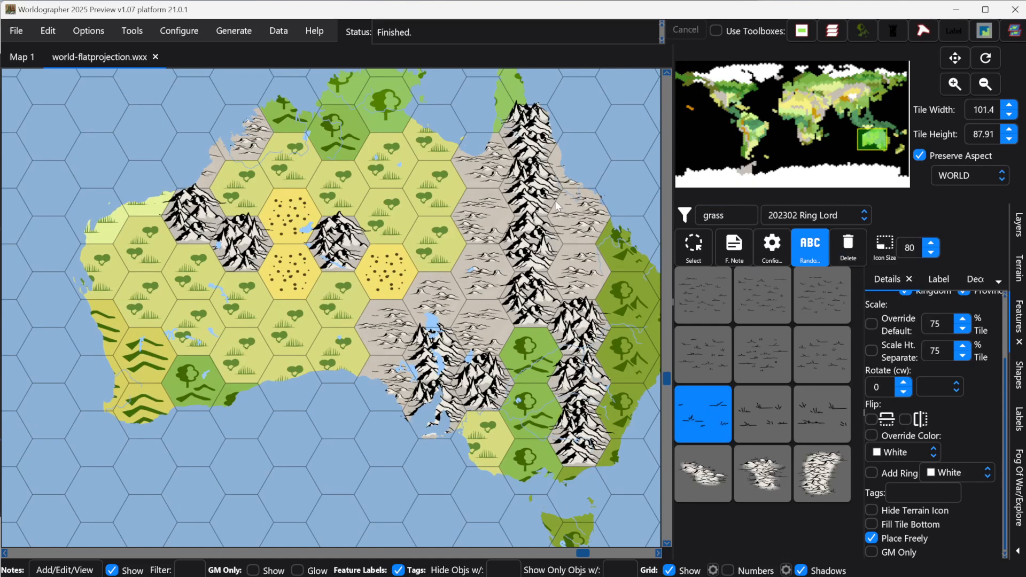
scroll(527, 233, "up", 2)
scroll(527, 234, "up", 2)
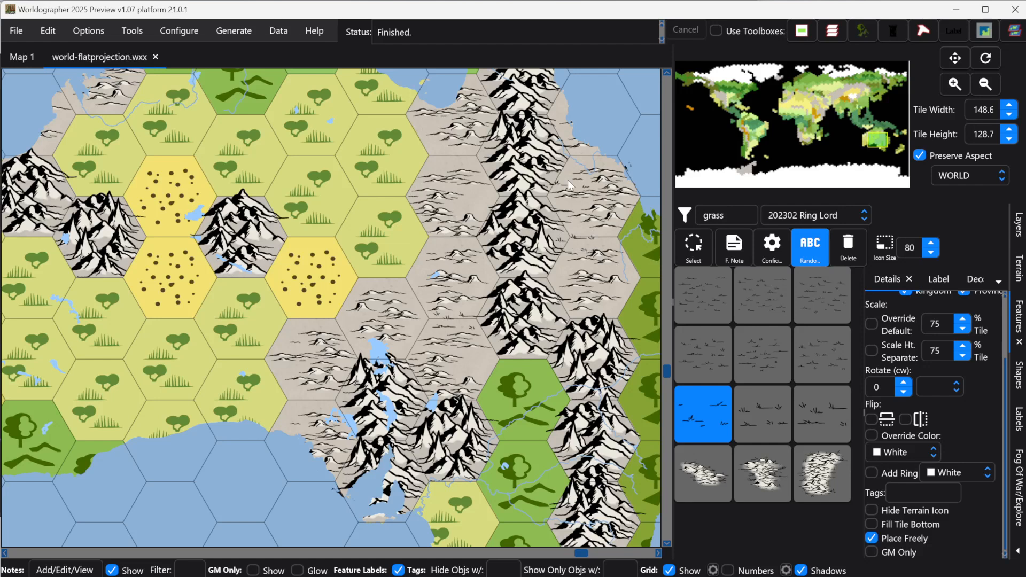
left_click(480, 205)
left_click(333, 324)
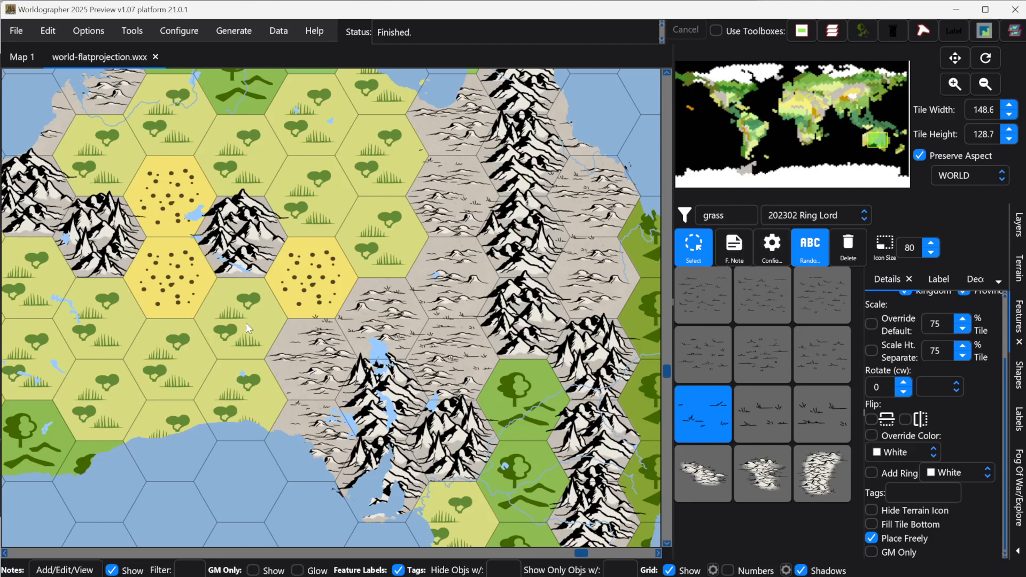
left_click(327, 324)
left_click(313, 321)
left_click(402, 292)
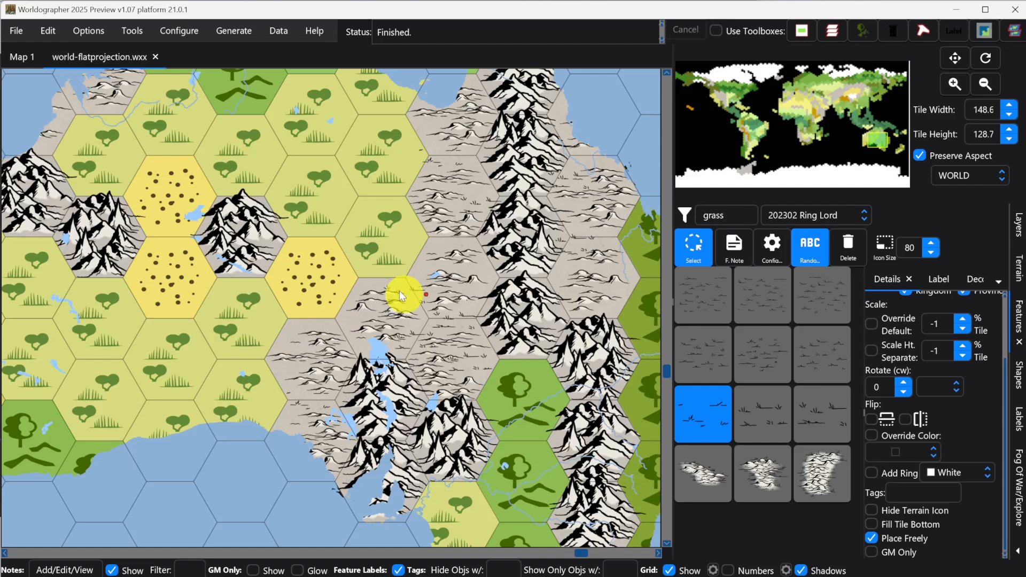
left_click(308, 401)
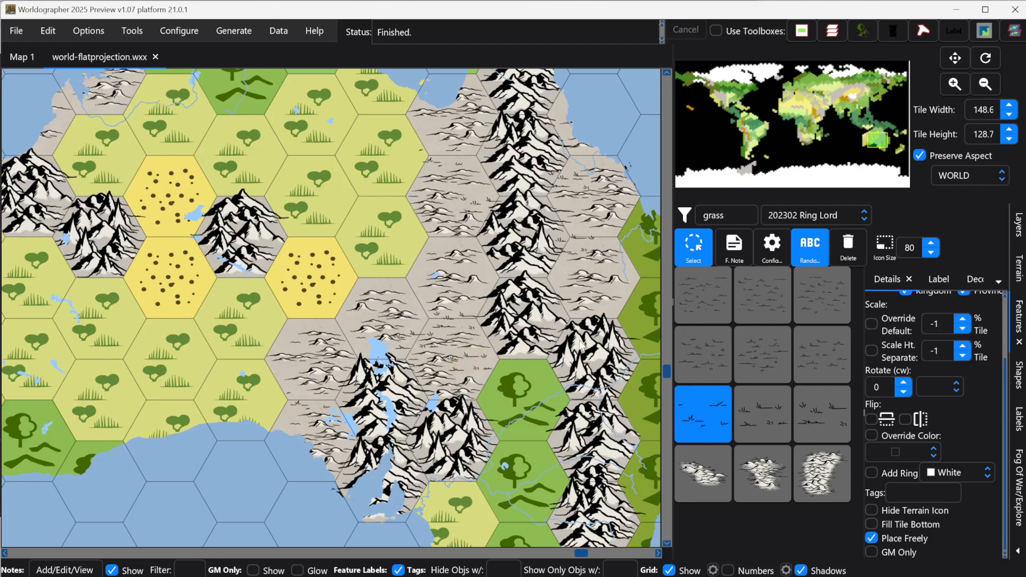
Step: Back in the terrain palette, filter for grass and select a Ring Lord grass tile
left_click(1020, 270)
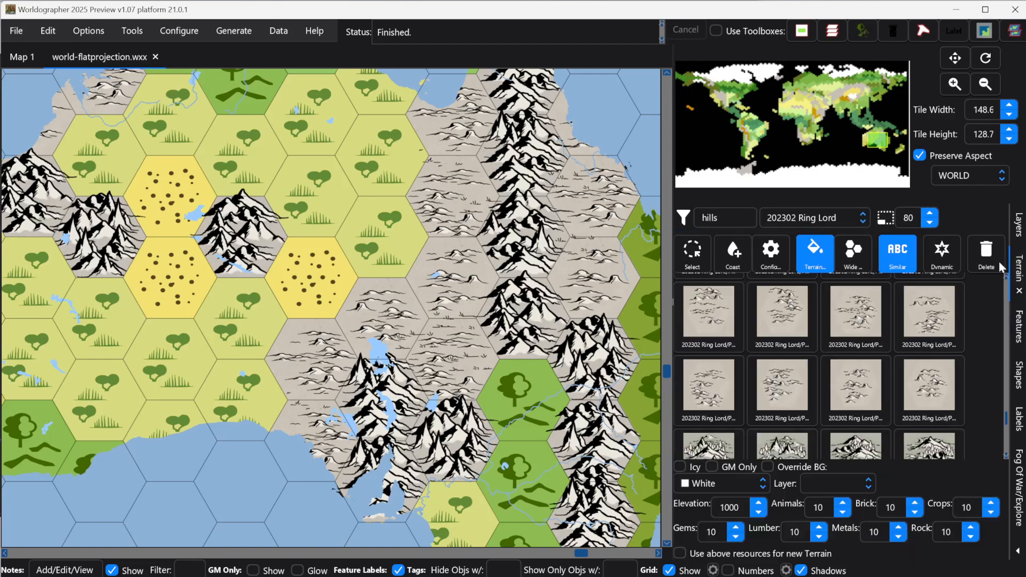
left_click(722, 219)
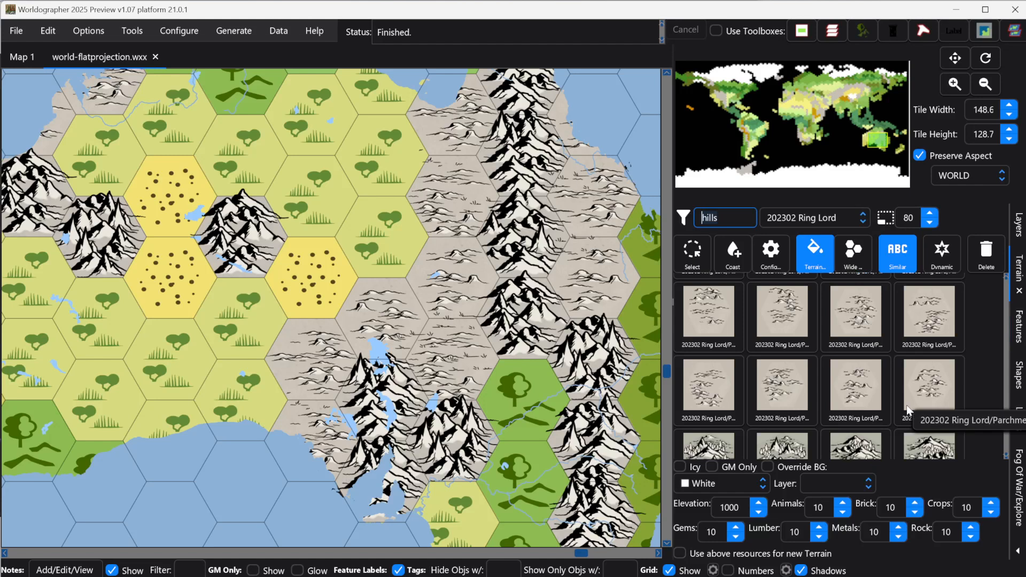
key("ctrl+a")
type("grass")
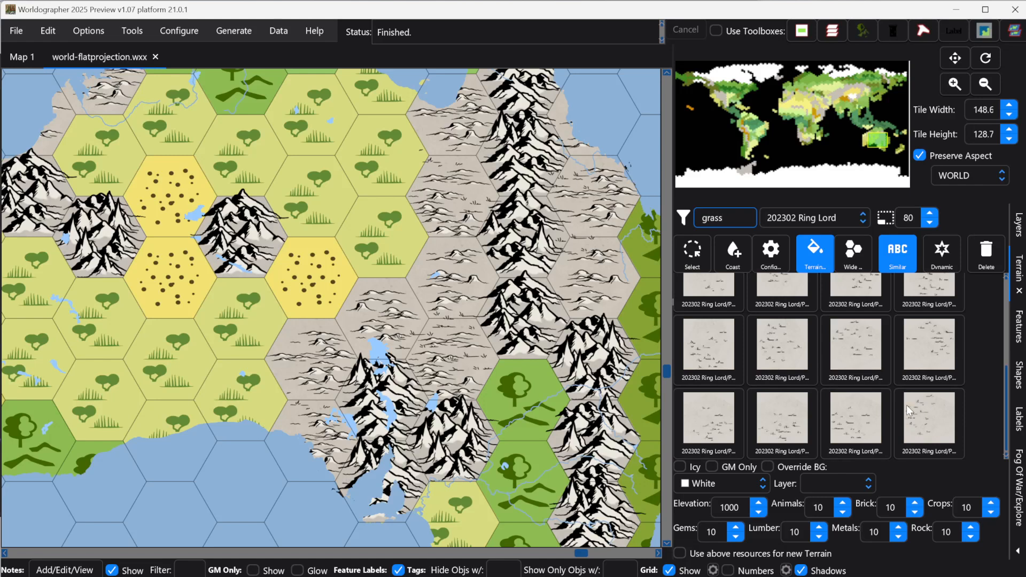
scroll(881, 409, "down", 1)
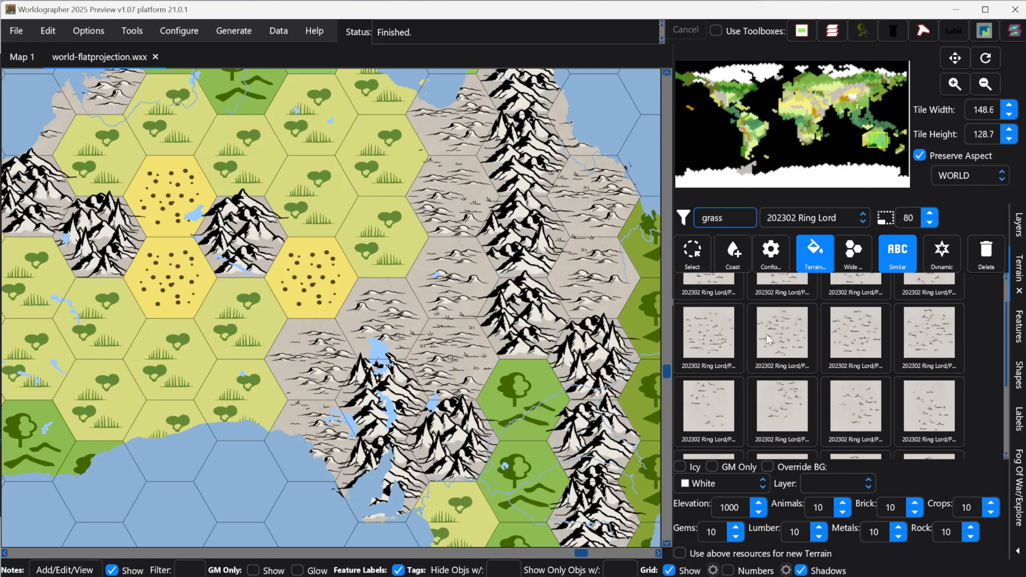
scroll(748, 334, "up", 1)
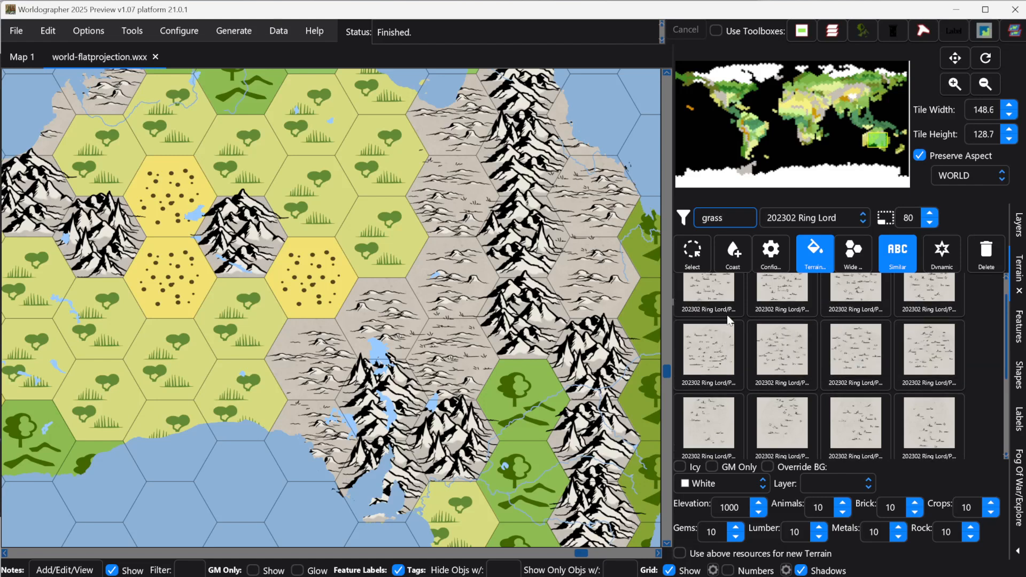
left_click(728, 291)
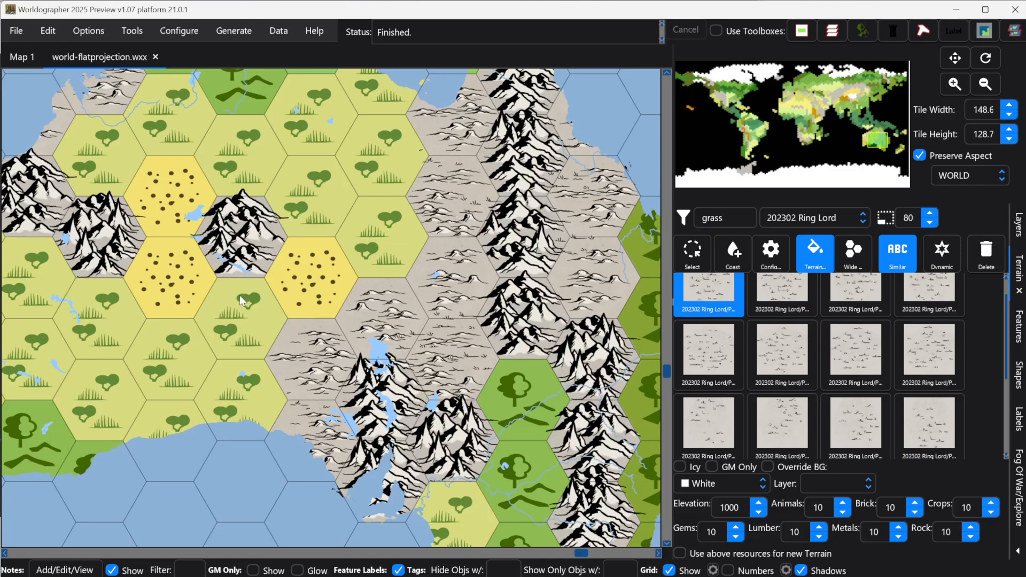
left_click(785, 431)
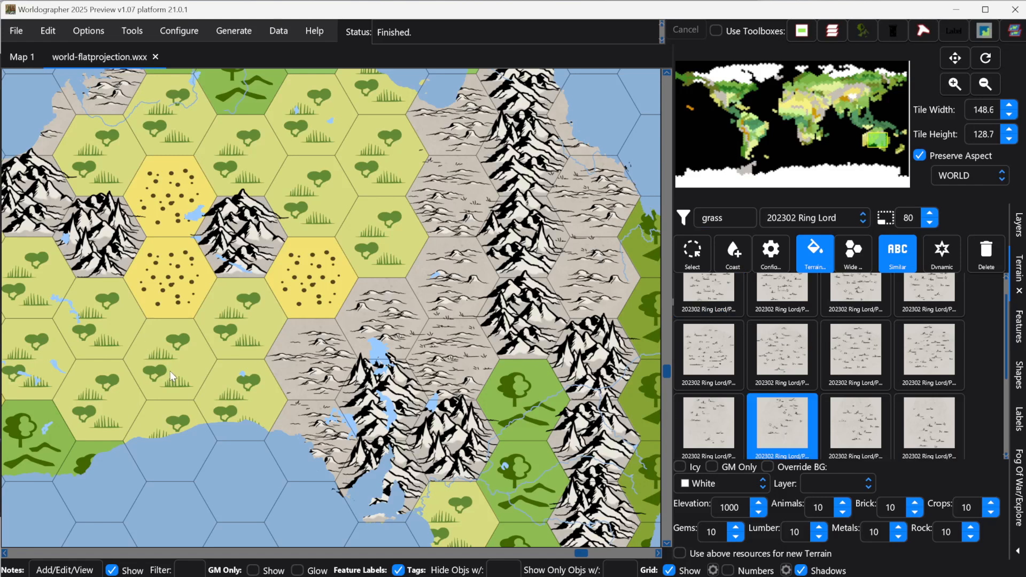
Step: Save the map and replace Australia's grassland hexes with the selected Ring Lord grass tile
key("ctrl+s")
left_click(170, 371)
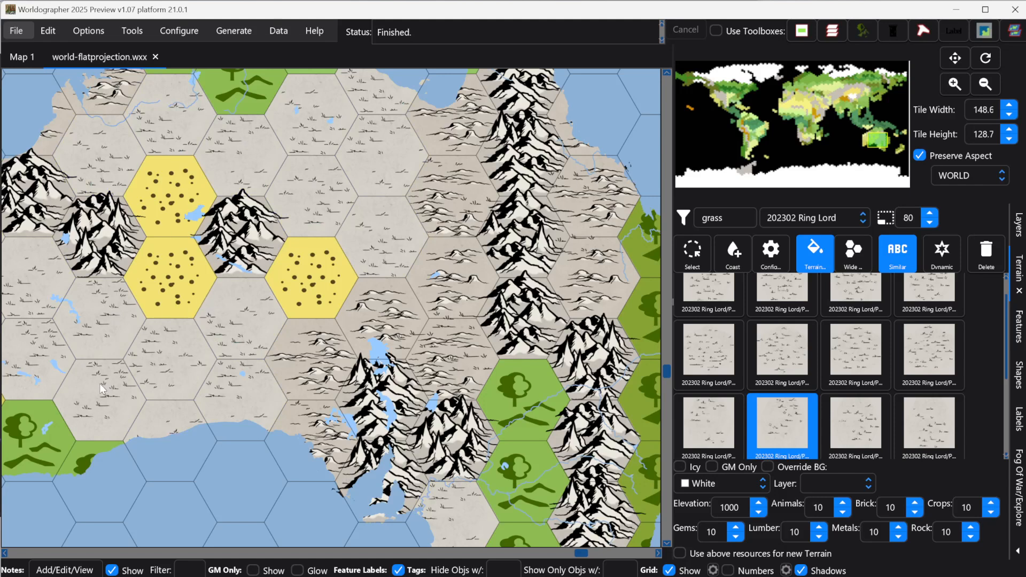
Step: Switch to the features palette, filter it for cactus, and select a Ring Lord cactus feature
left_click(1022, 340)
left_click(703, 215)
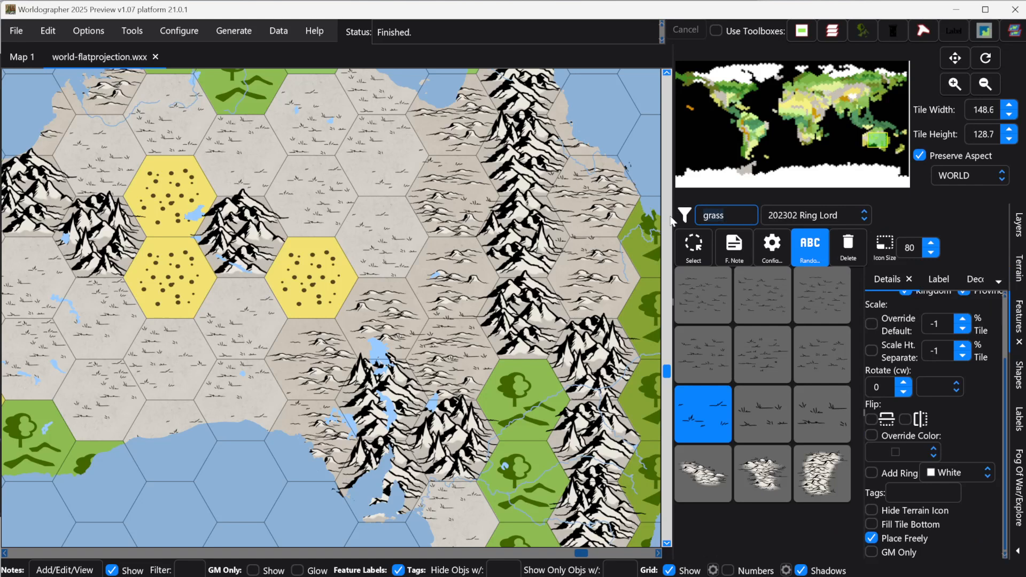
key("ctrl+a")
key("BackSpace")
type("cactus")
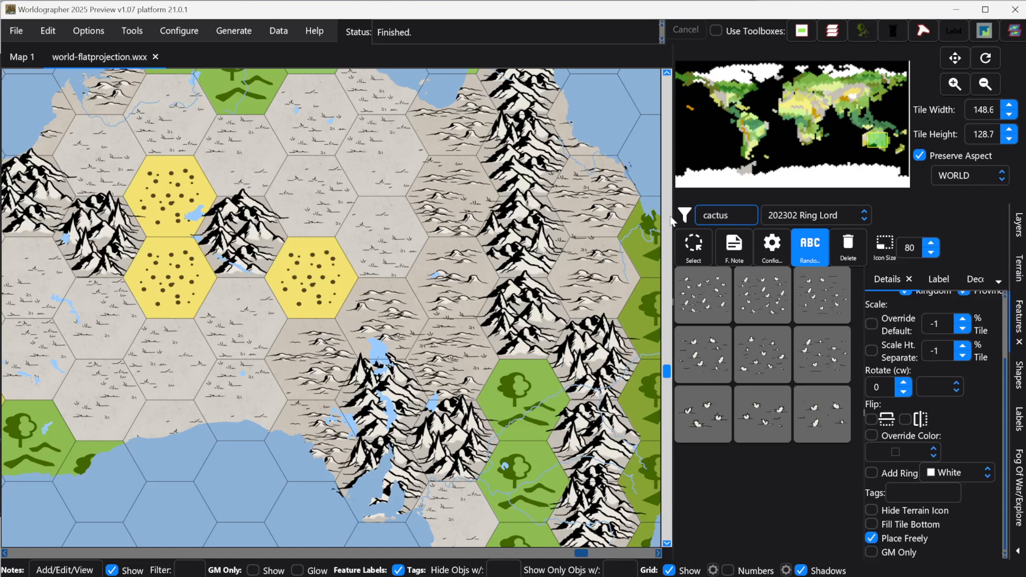
left_click(704, 407)
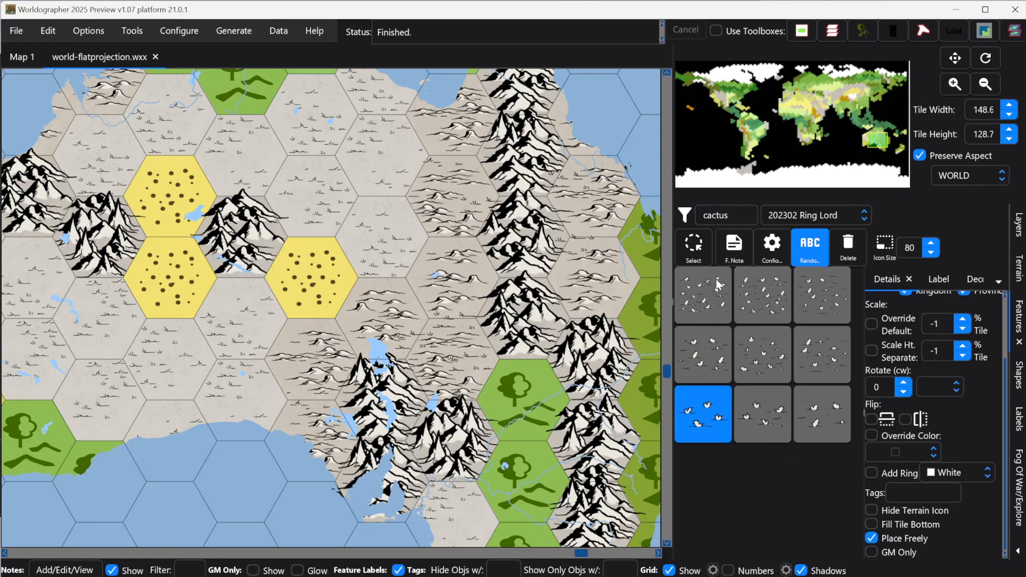
left_click(709, 303)
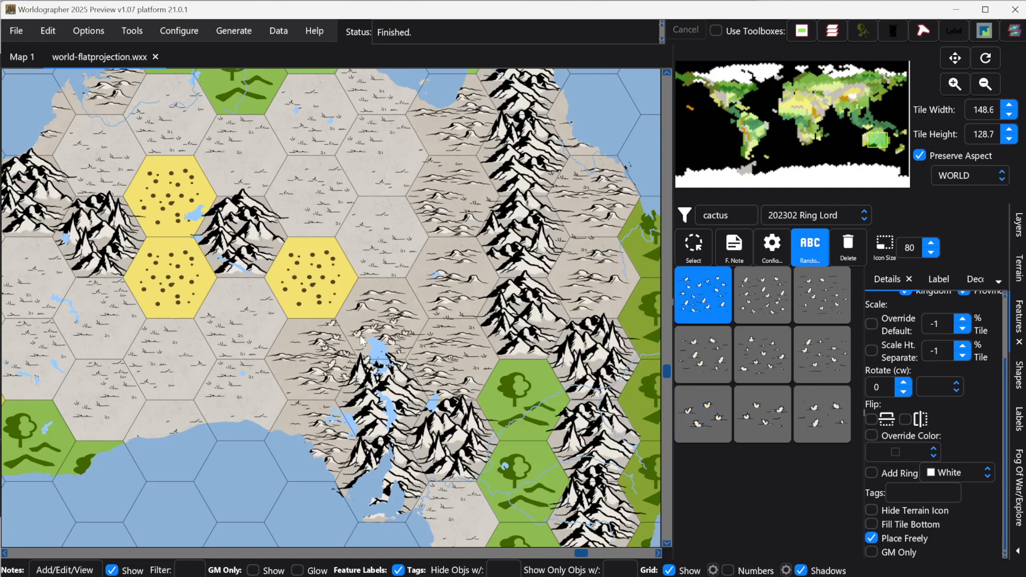
Step: Scatter Ring Lord cactus features across Australia's interior grassland hexes, switching between cactus variants
left_click(371, 234)
left_click_drag(371, 234, 319, 197)
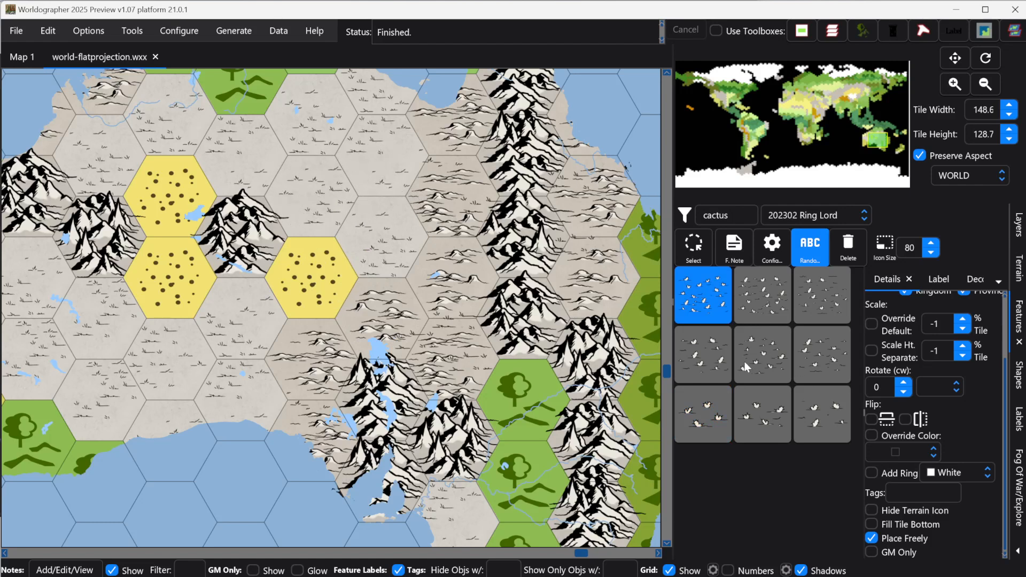
left_click(723, 363)
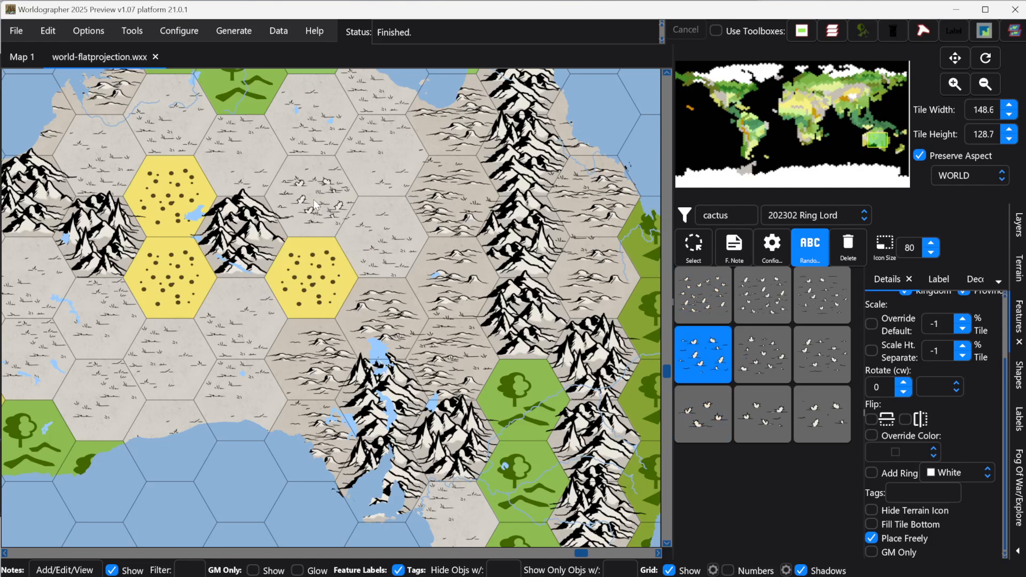
left_click(711, 417)
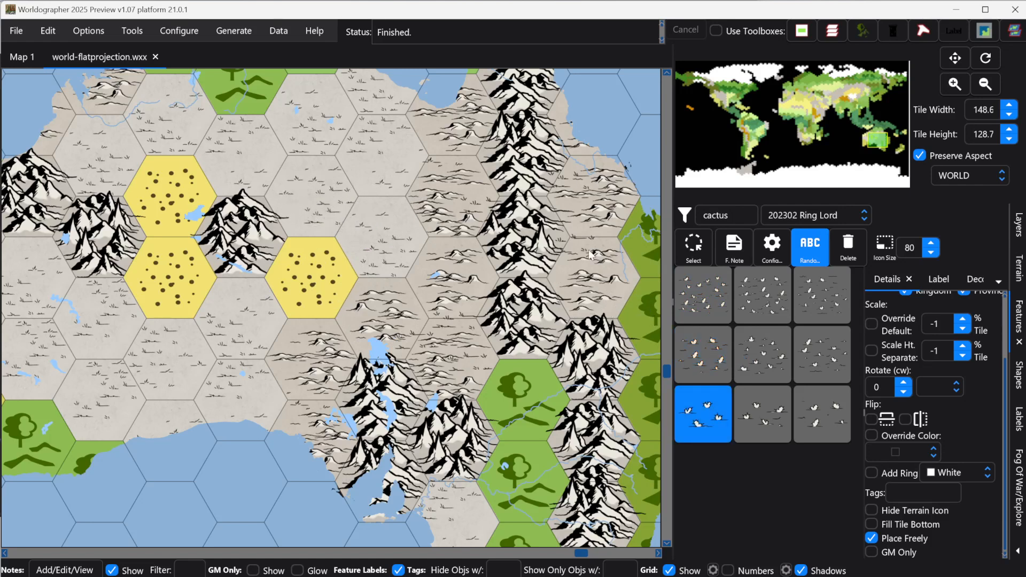
left_click(371, 167)
left_click(243, 165)
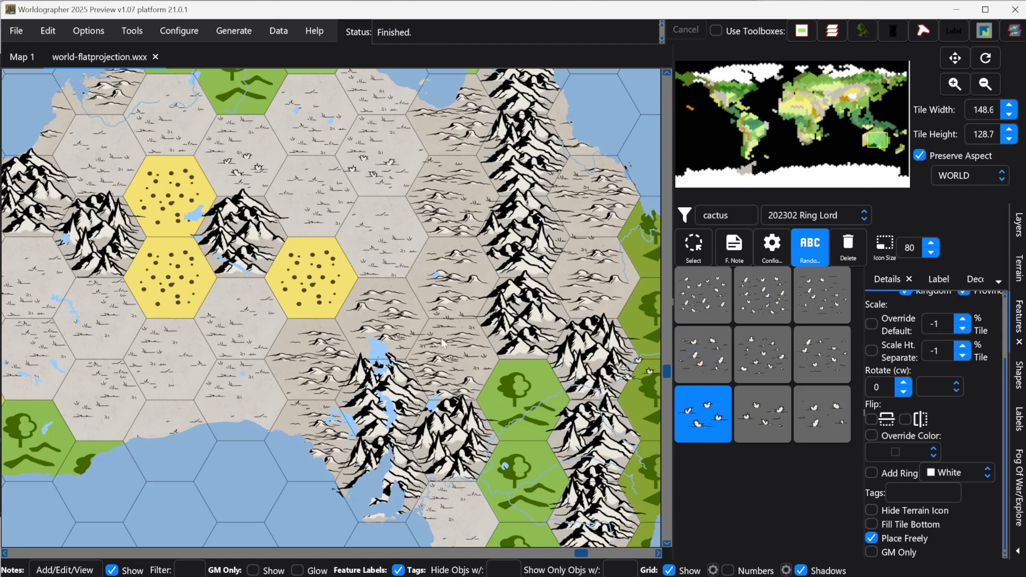
left_click(231, 298)
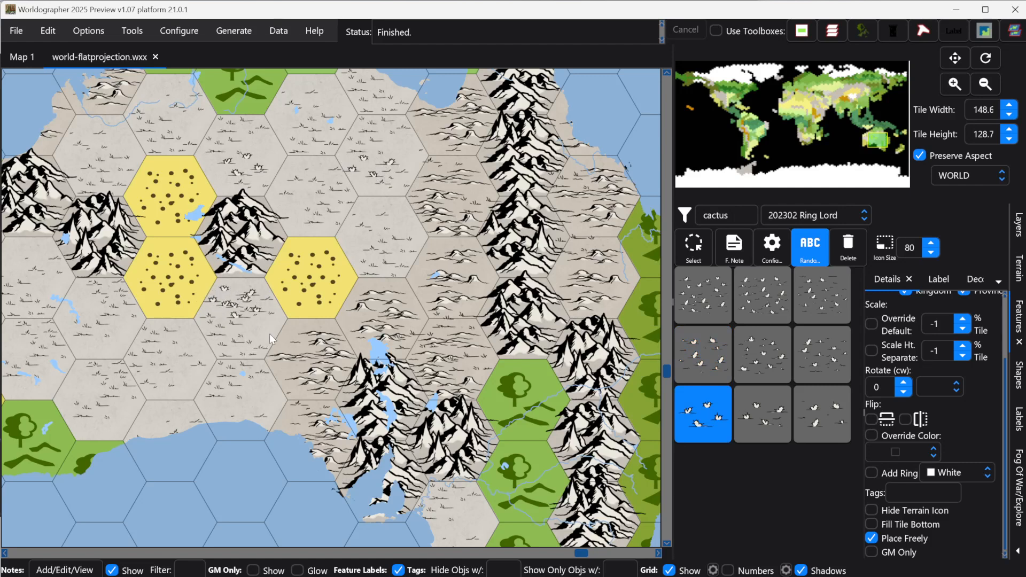
left_click(159, 406)
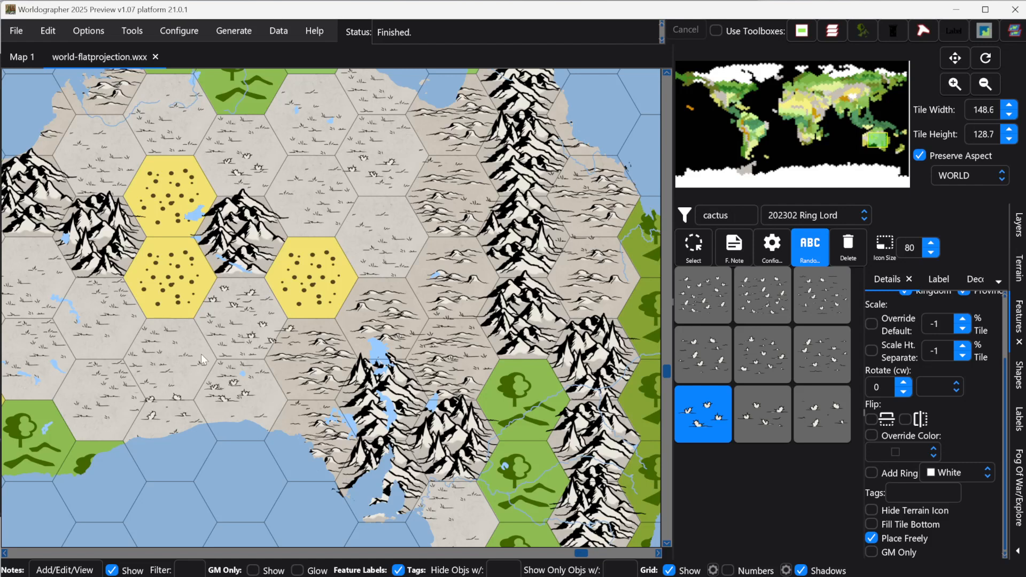
left_click(26, 255)
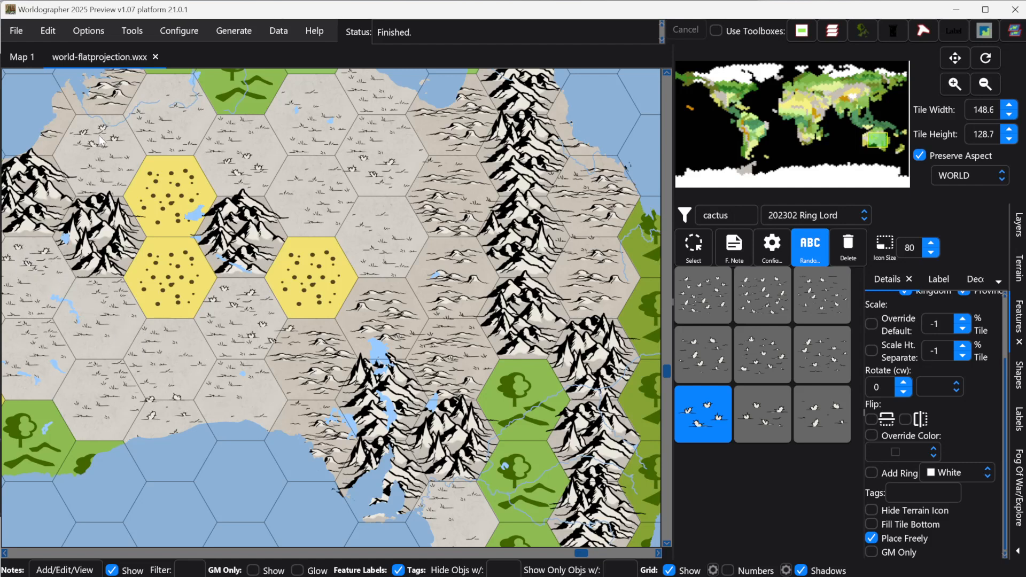
left_click(98, 136)
left_click(165, 101)
left_click(280, 131)
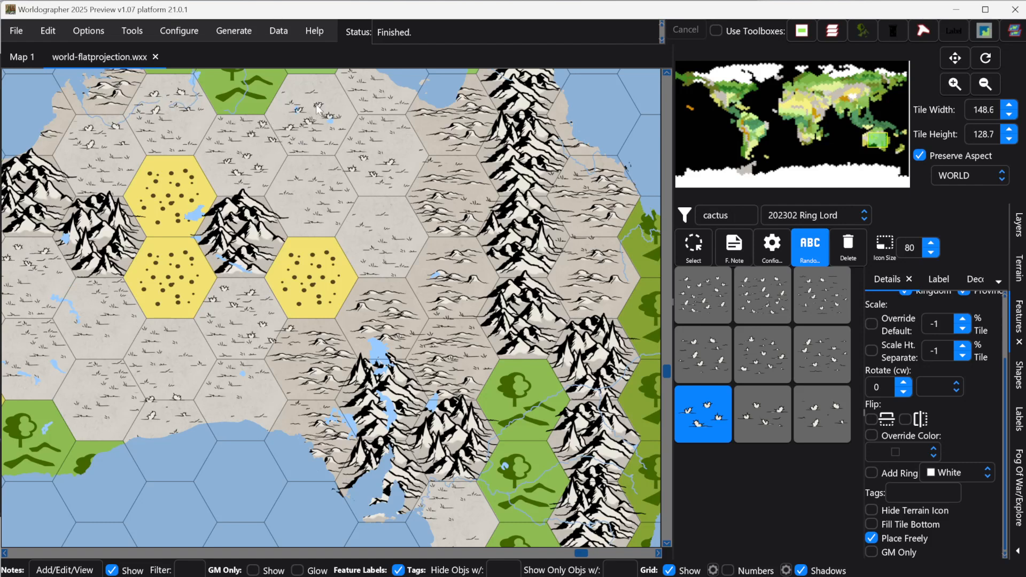
left_click(392, 203)
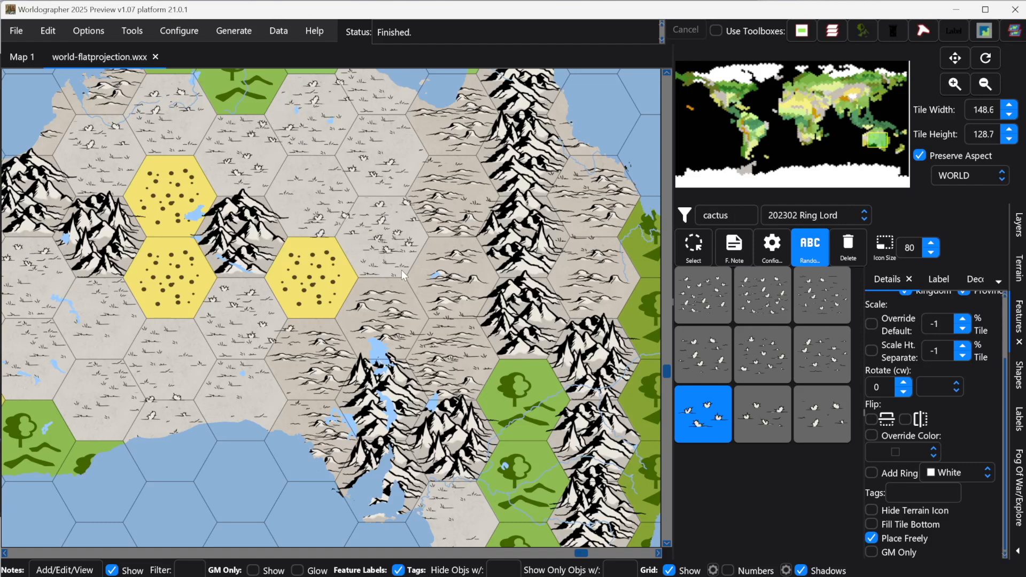
left_click(192, 351)
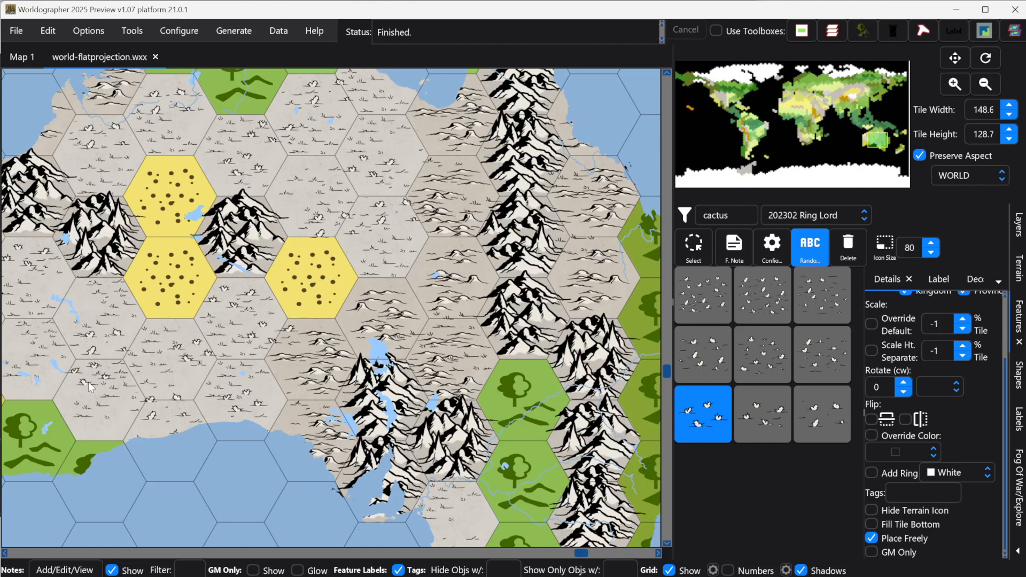
left_click(74, 387)
Step: Return to the terrain palette, filter for desert, and select a Ring Lord desert tile
left_click(1019, 270)
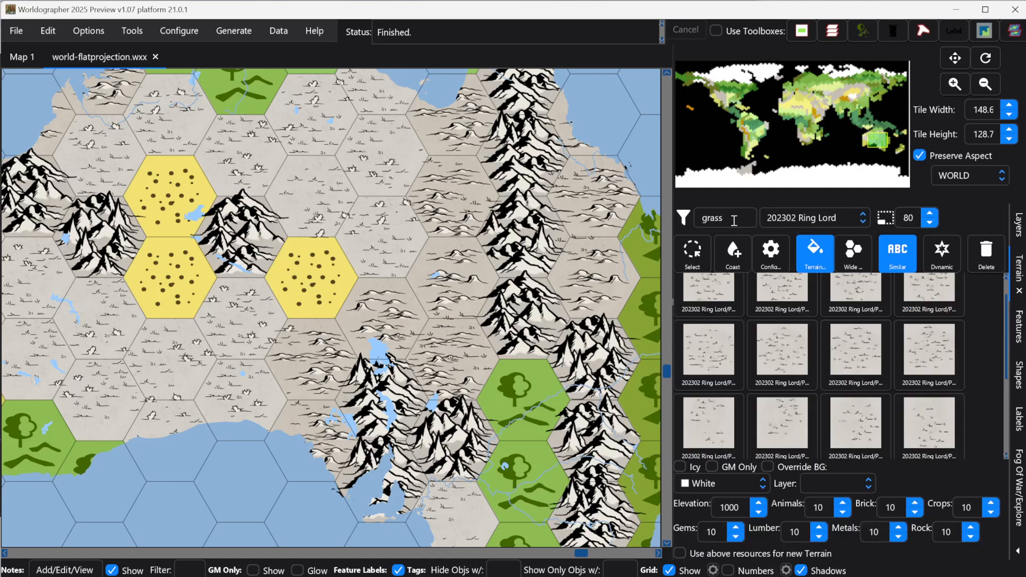
left_click(713, 217)
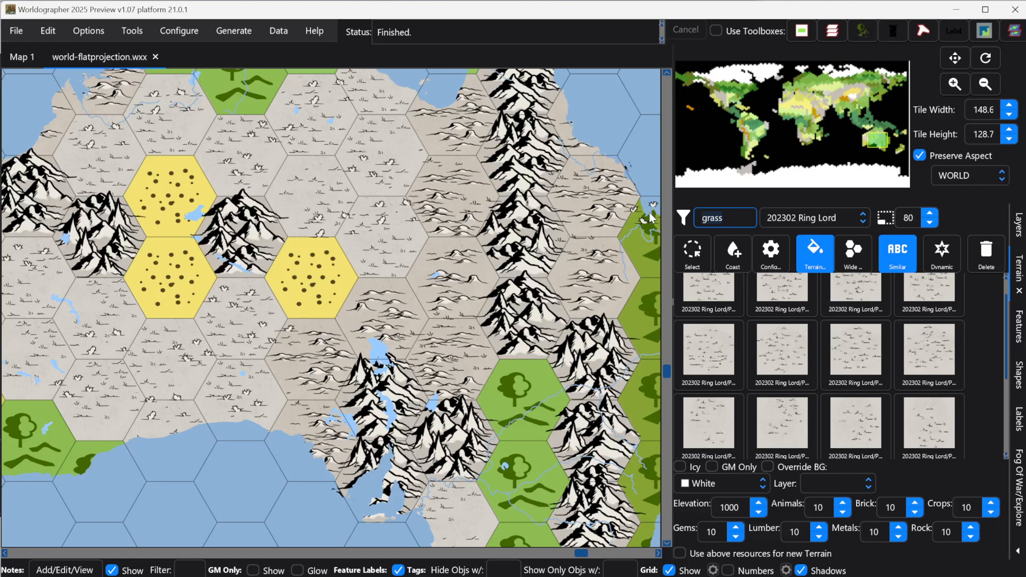
key("ctrl+a")
type("desert")
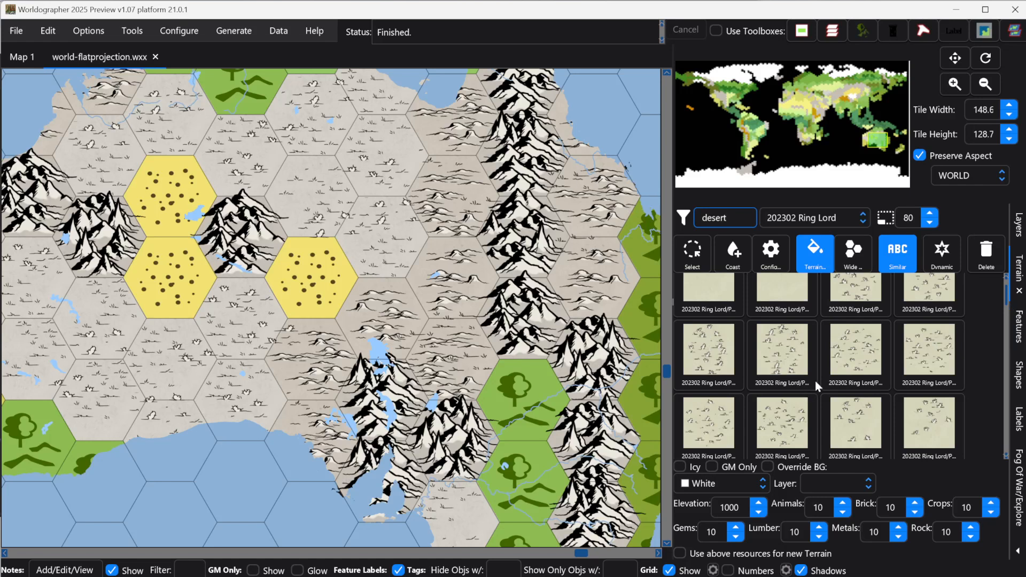
left_click_drag(1006, 295, 985, 400)
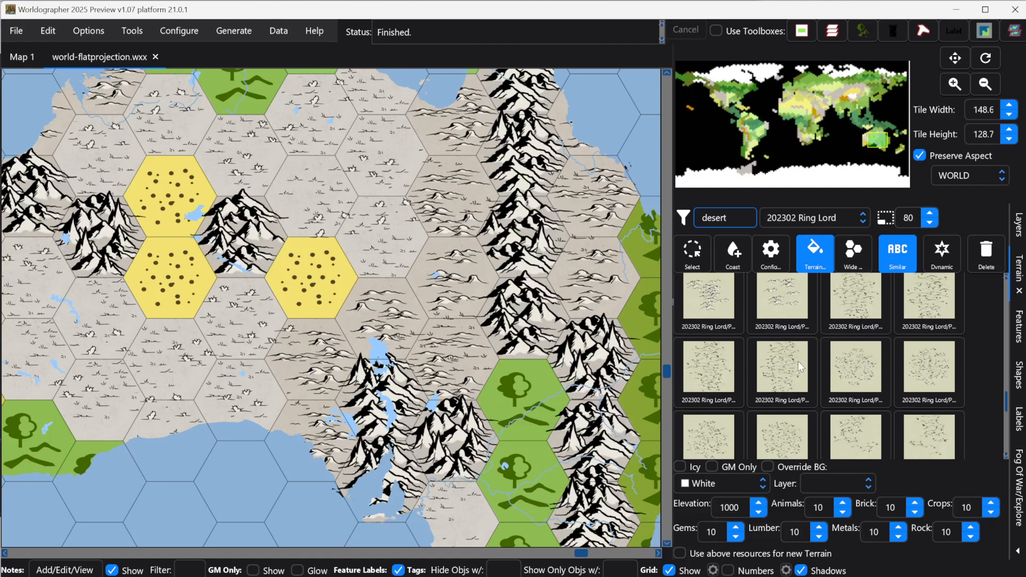
left_click(855, 294)
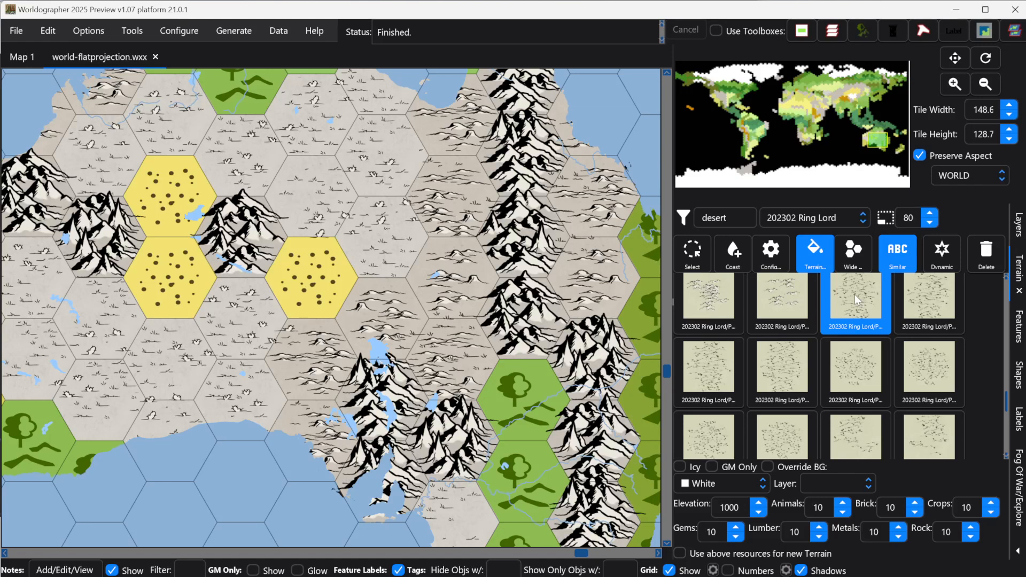
Step: Replace Australia's yellow desert hexes with the selected Ring Lord desert tile
left_click(306, 279)
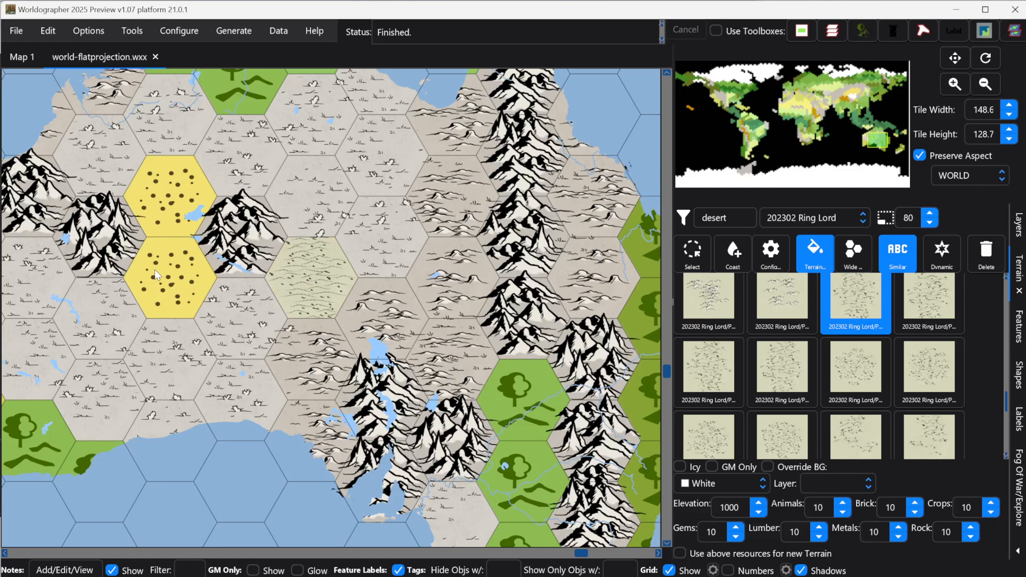
left_click_drag(155, 270, 169, 216)
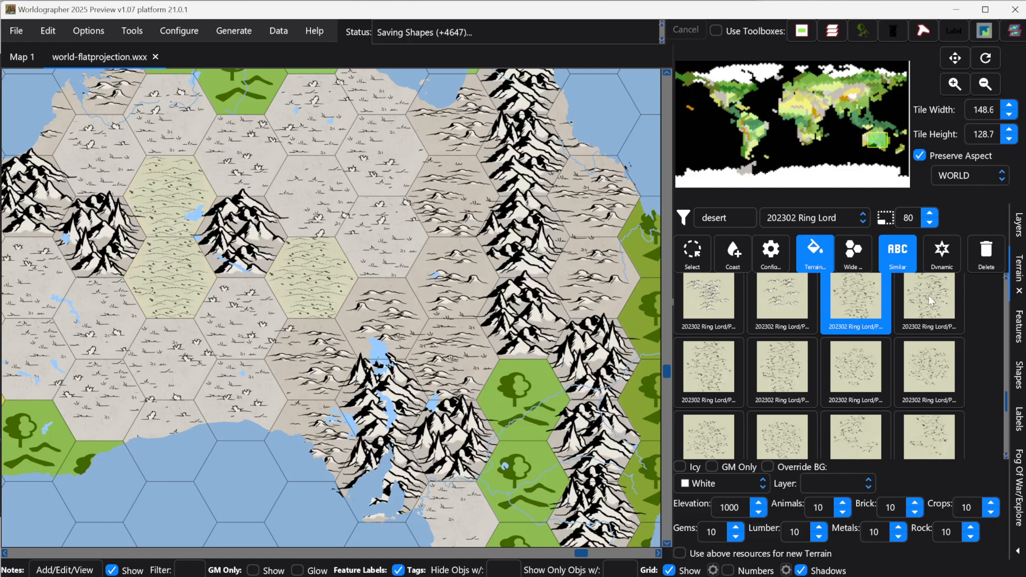
Step: Filter the terrain for hills, select a Ring Lord Parchment Hills Forest Deciduous tile, and paint it over eastern Australia's forest hexes
left_click(753, 210)
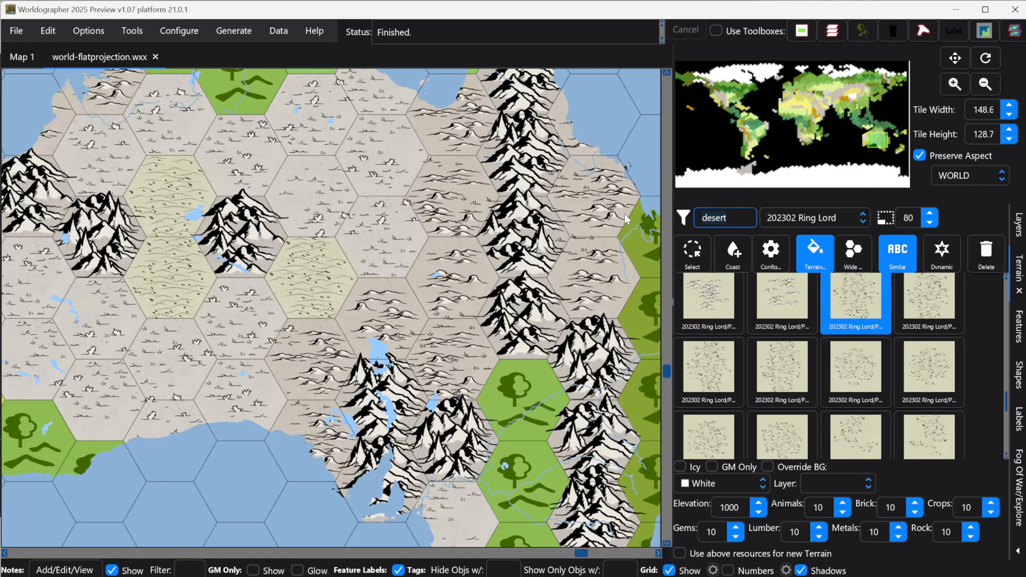
key("ctrl+a")
type("hills")
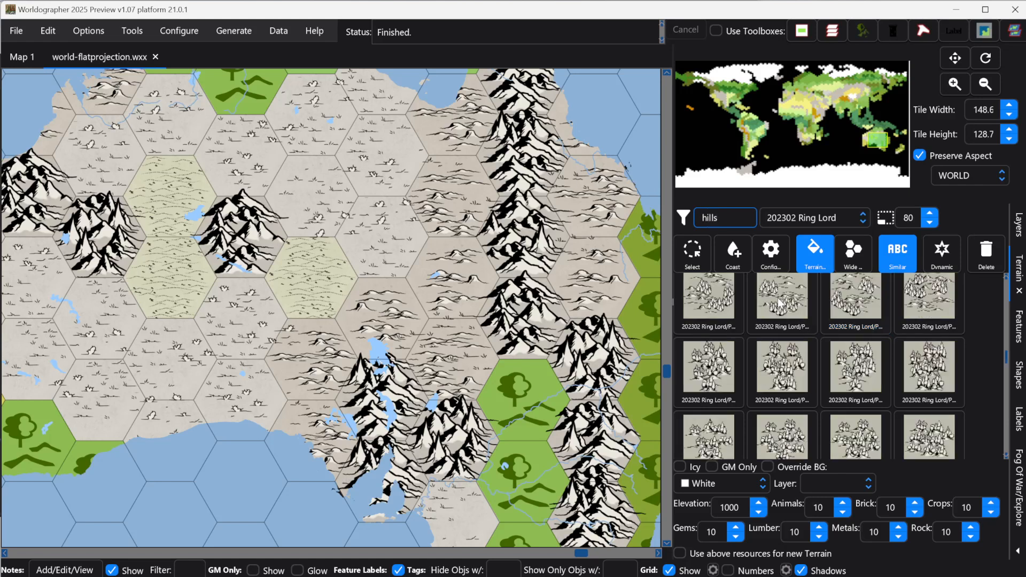
scroll(832, 320, "up", 1)
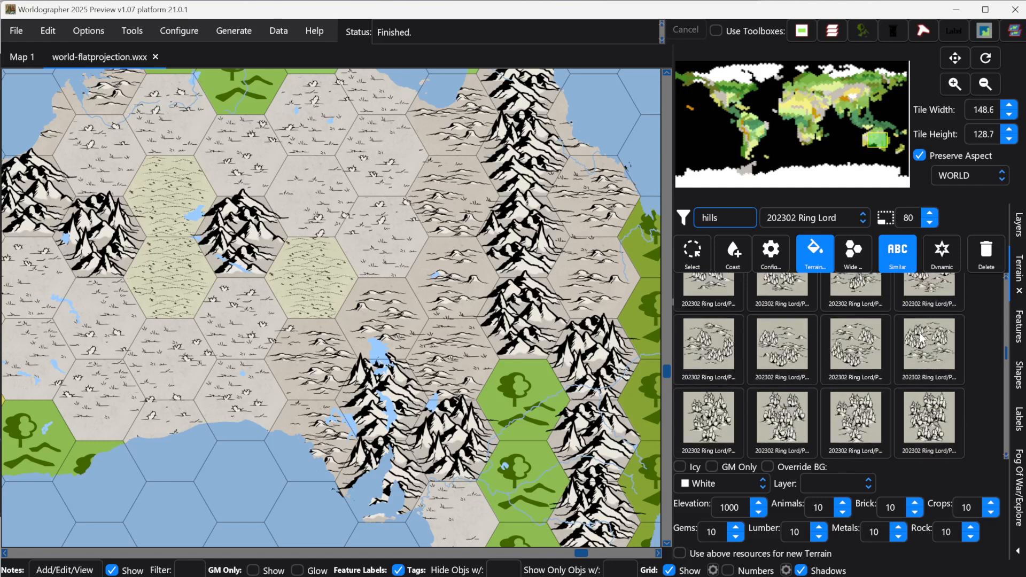
left_click_drag(1007, 356, 1005, 316)
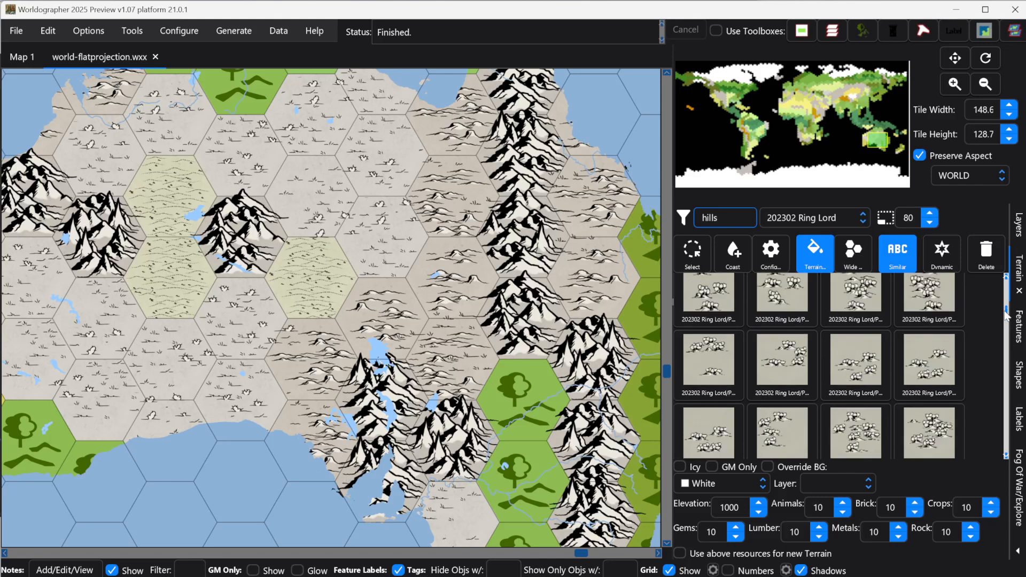
left_click(769, 357)
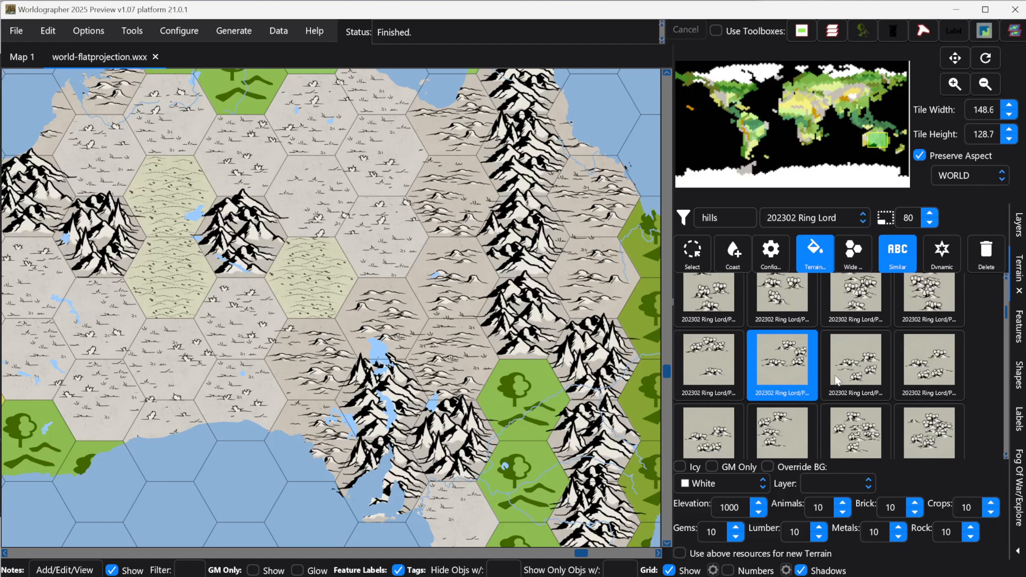
scroll(835, 374, "up", 3)
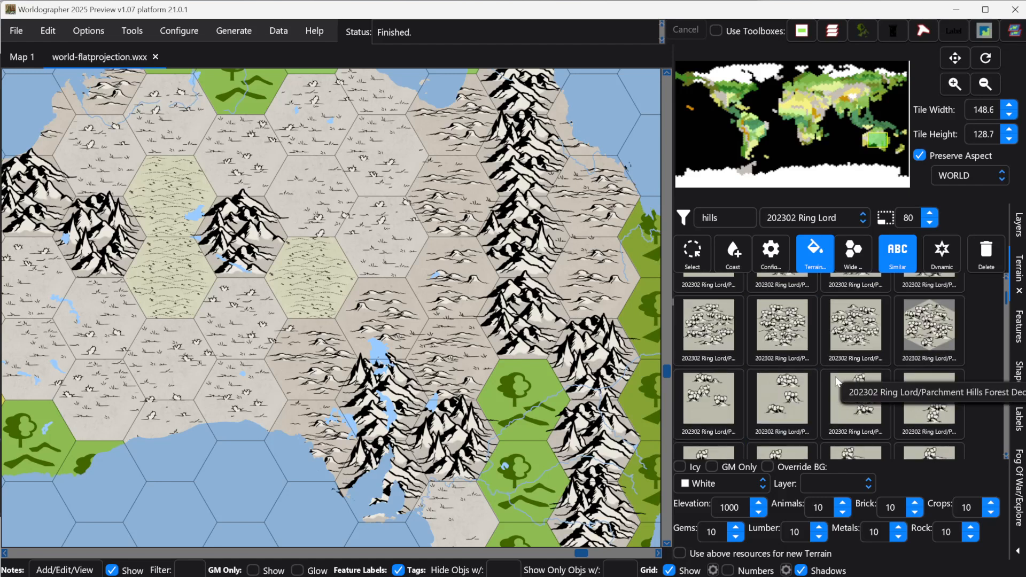
scroll(834, 377, "up", 3)
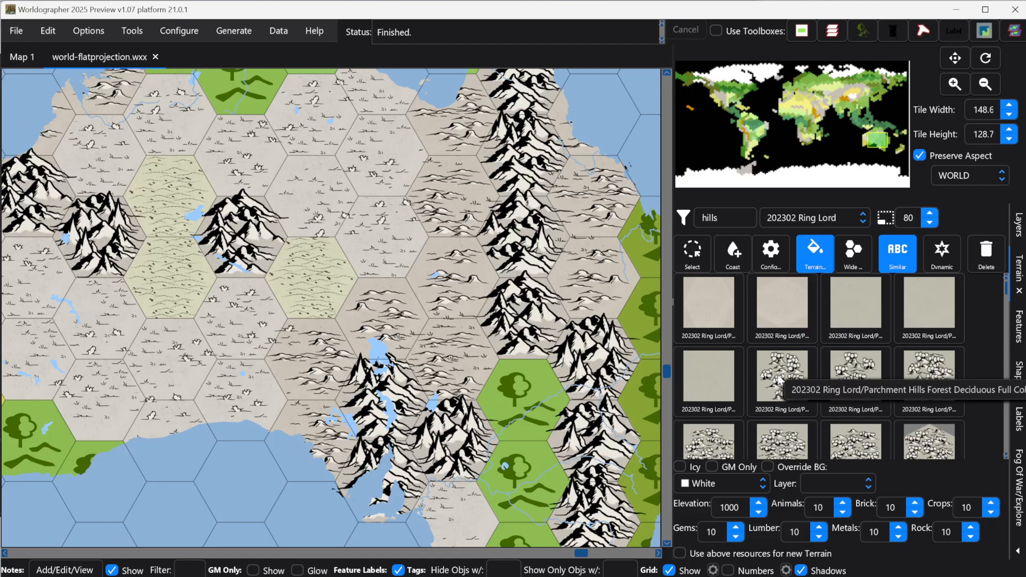
left_click(779, 379)
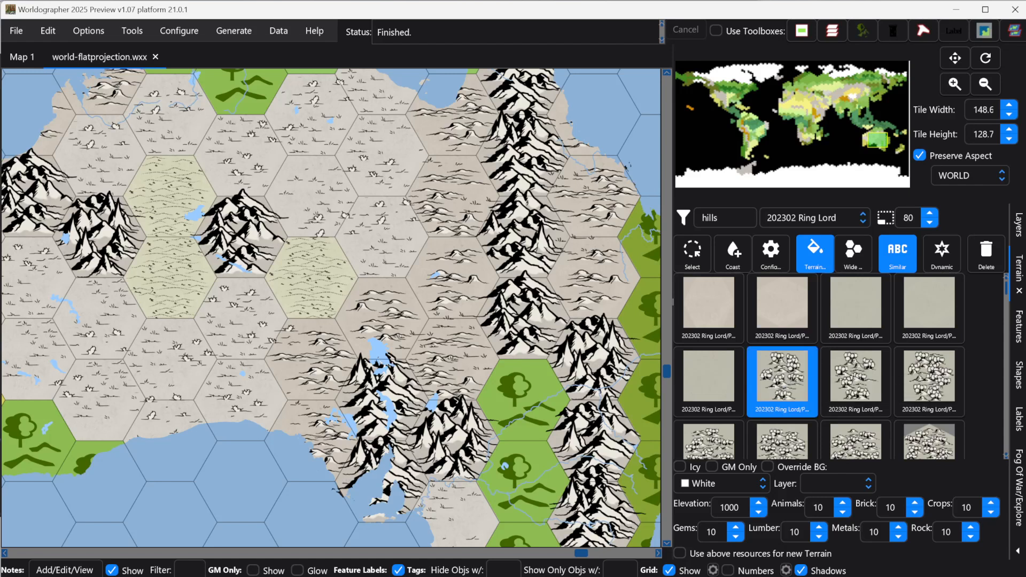
left_click(522, 406)
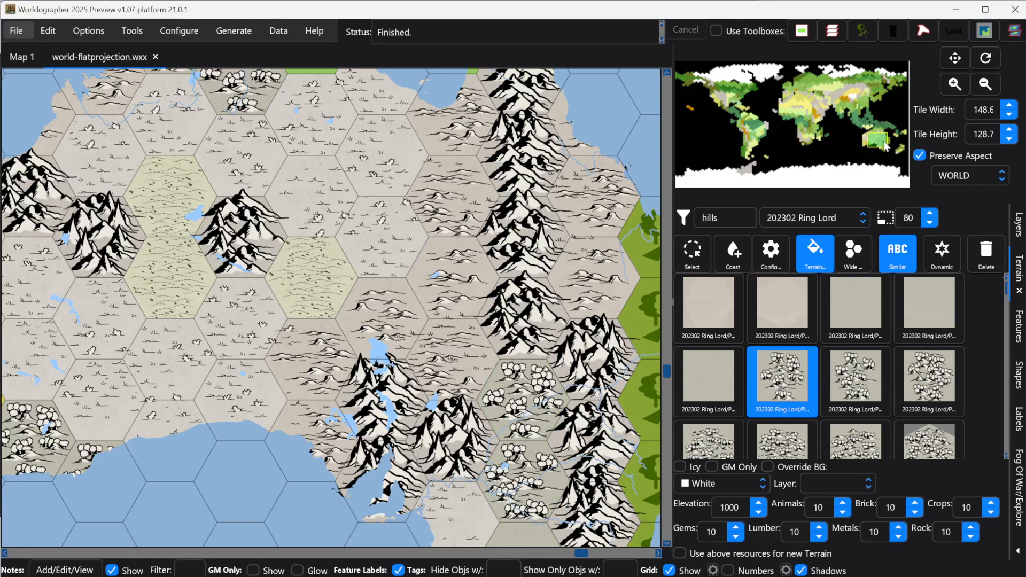
left_click_drag(884, 145, 885, 150)
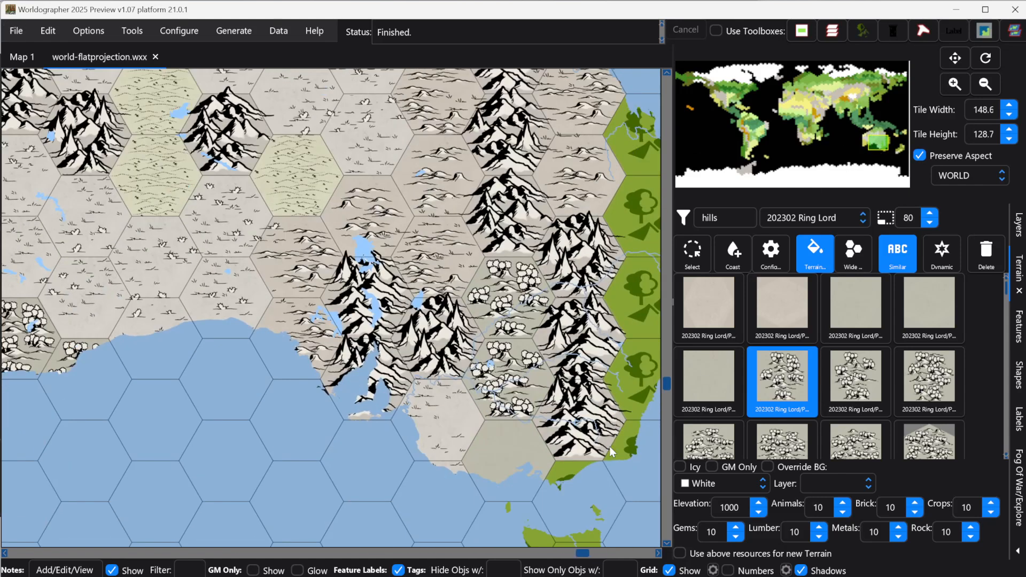
left_click(511, 432)
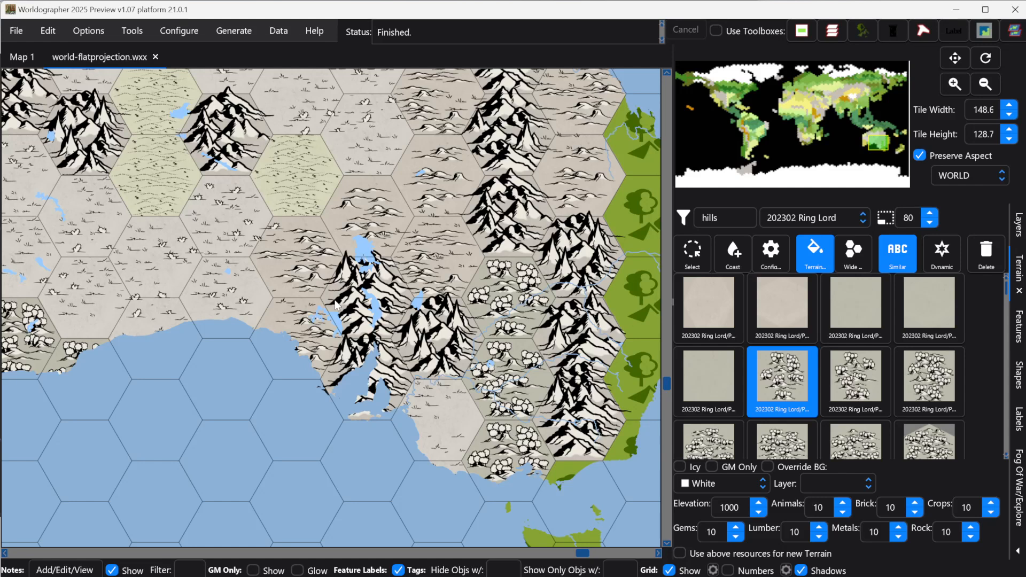
Step: Filter the terrain for mountain, select a Ring Lord mountain tile, and apply it to an east coast hex
left_click(730, 212)
key("ctrl+a")
type("mountain")
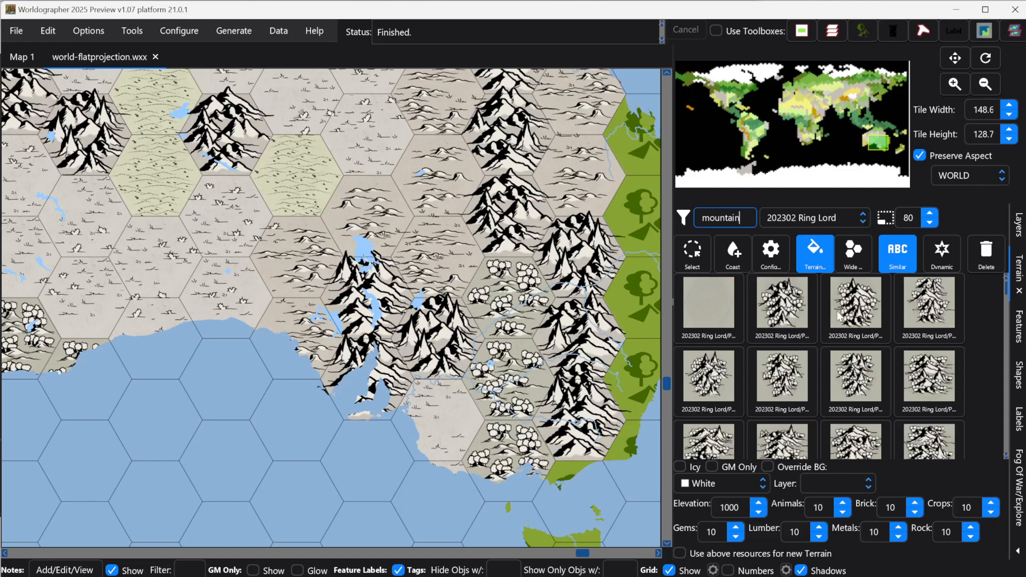
left_click(860, 312)
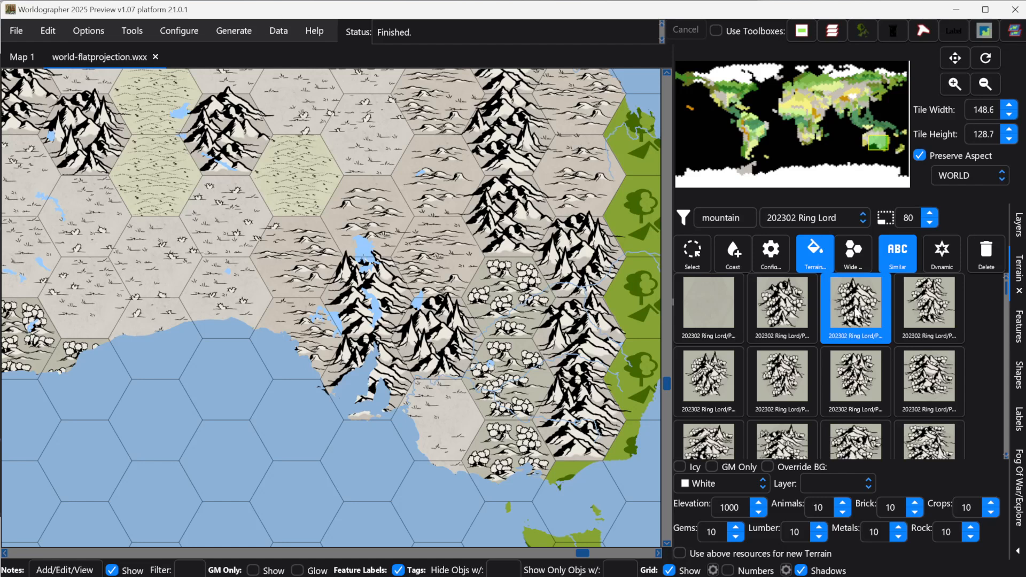
left_click(642, 207)
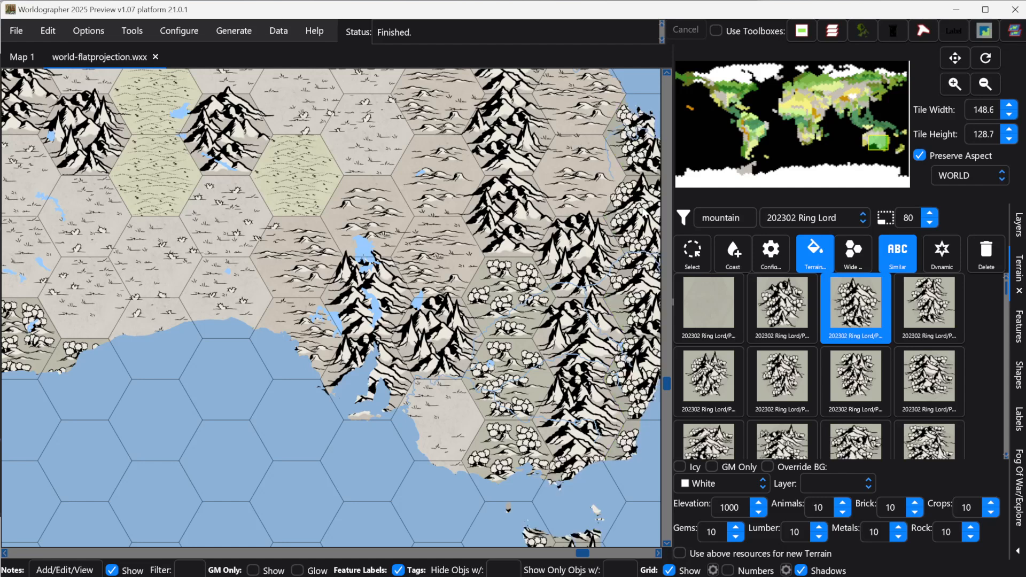
Step: Filter the terrain for grass and replace the western coast grassland hex with a Ring Lord grass tile
left_click(872, 144)
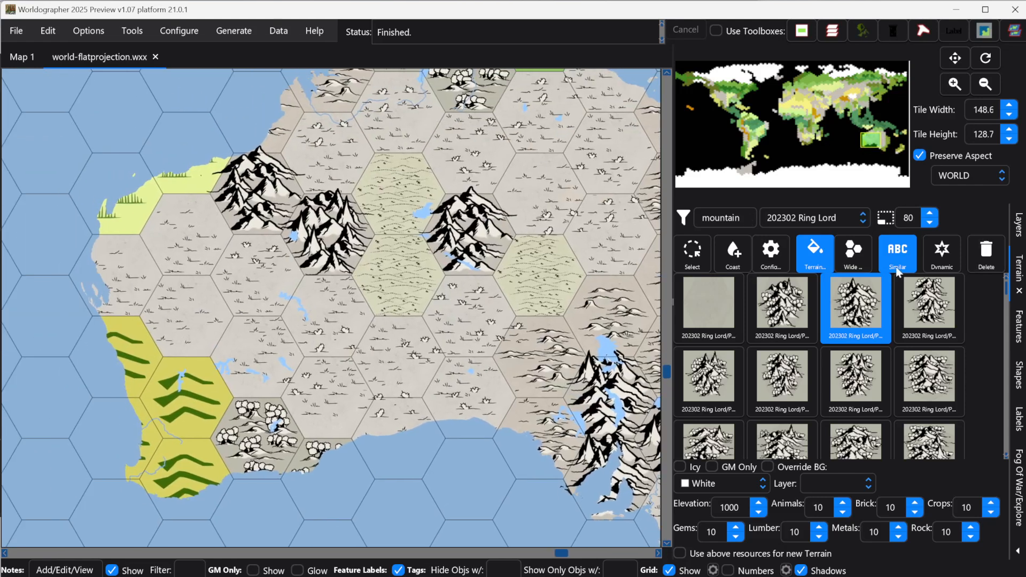
left_click(751, 217)
key("ctrl+a")
type("grass")
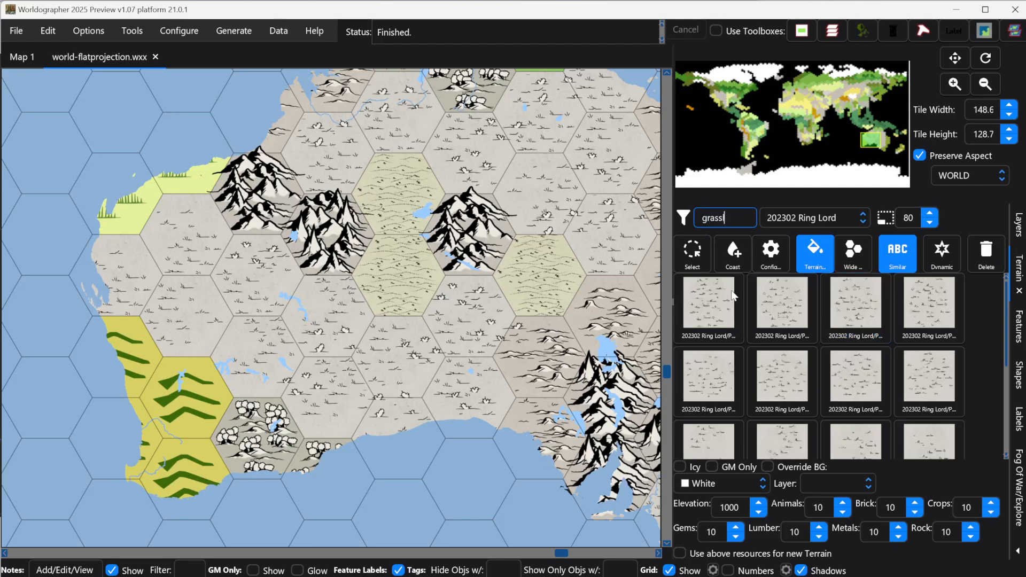
left_click(714, 305)
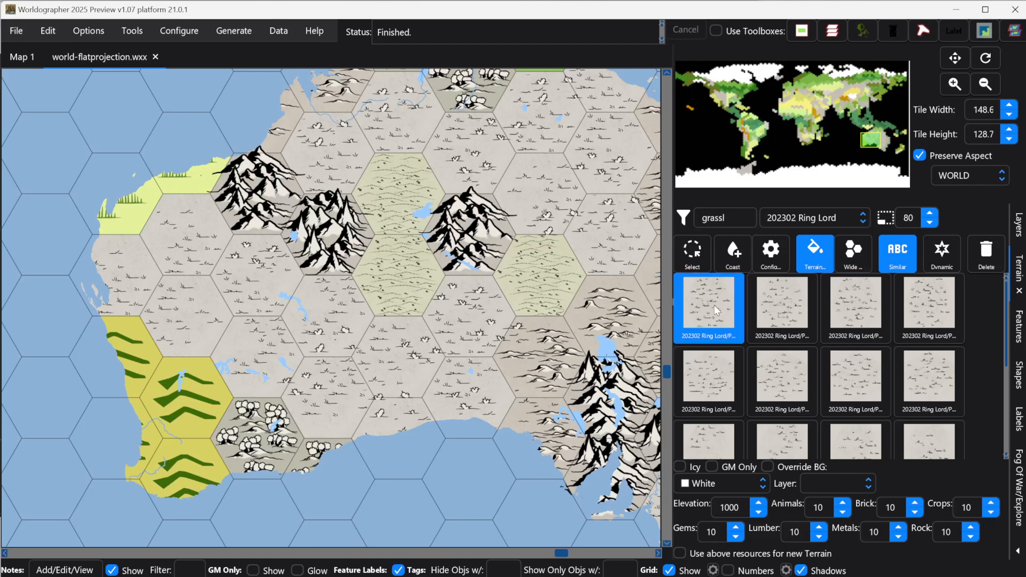
left_click(127, 204)
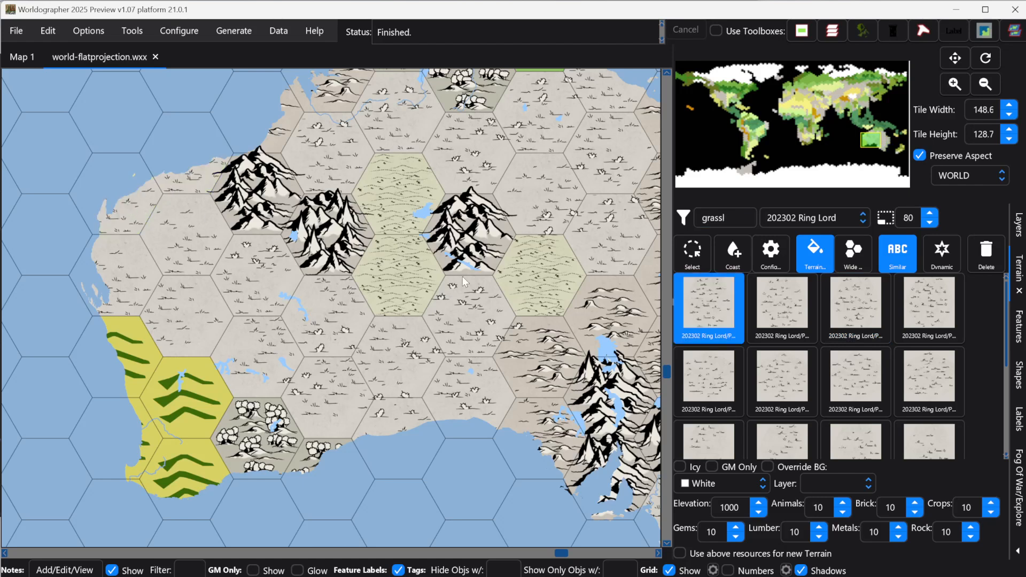
Step: Filter the terrain for hills and browse through the Ring Lord hill tiles
double_click(731, 210)
type("hills")
scroll(828, 377, "down", 5)
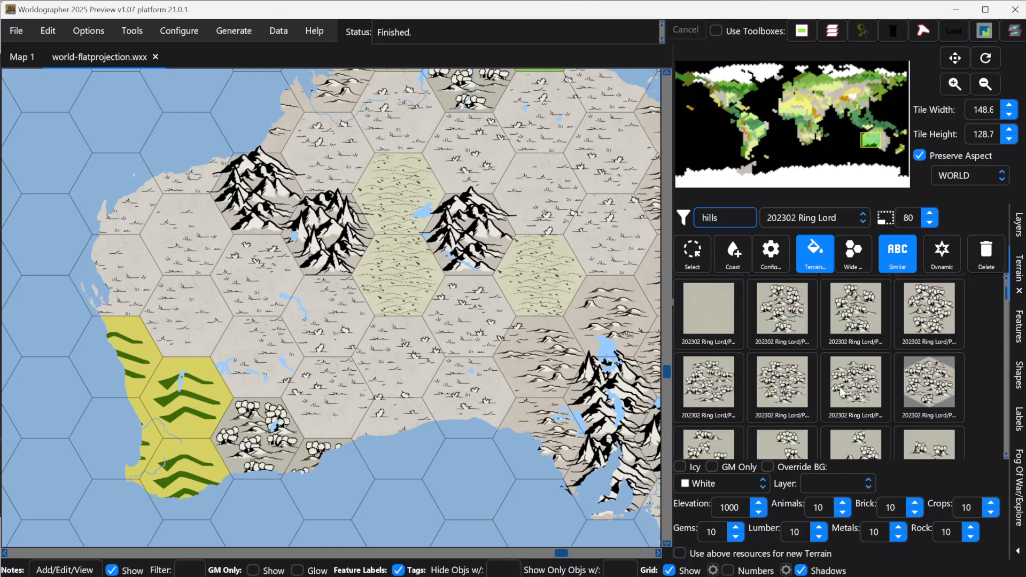
scroll(844, 422, "down", 5)
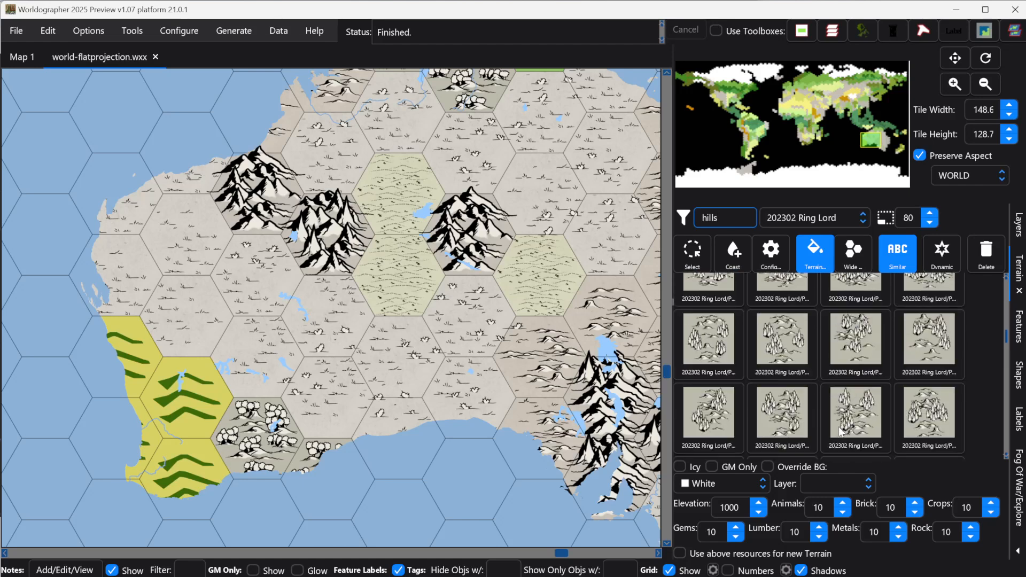
scroll(838, 428, "down", 4)
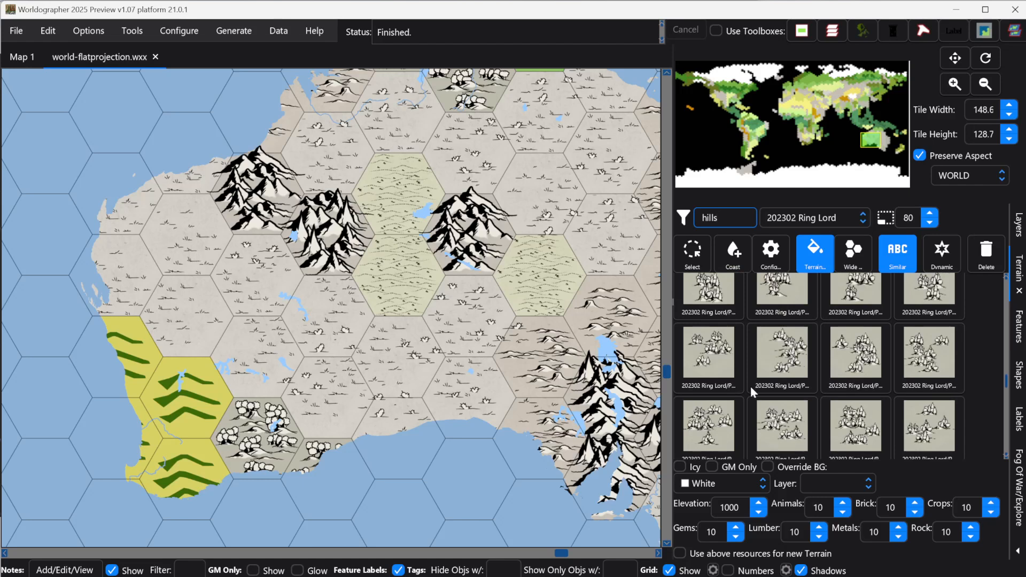
scroll(796, 395, "down", 3)
scroll(796, 403, "down", 2)
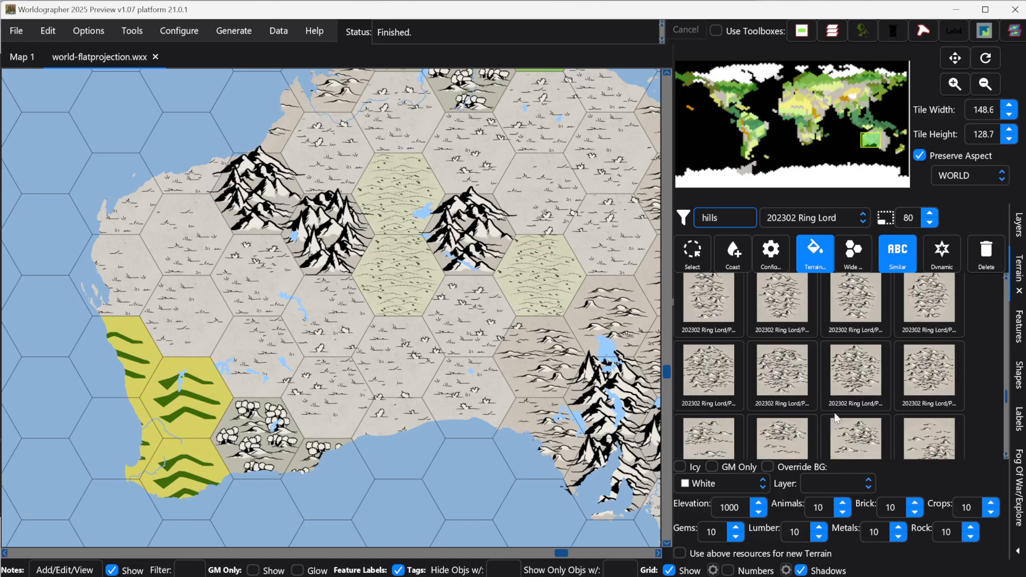
scroll(837, 419, "down", 2)
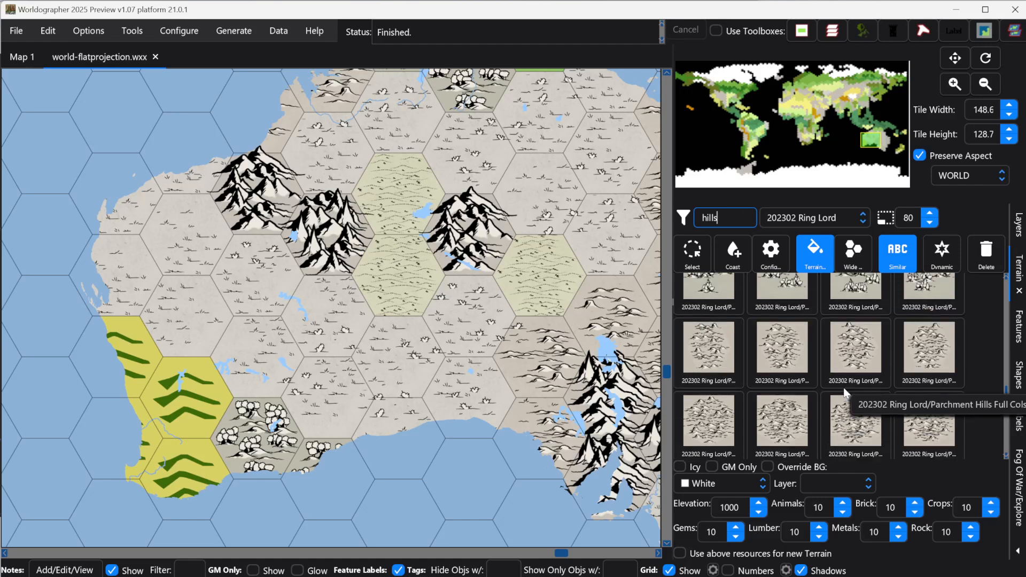
left_click(708, 344)
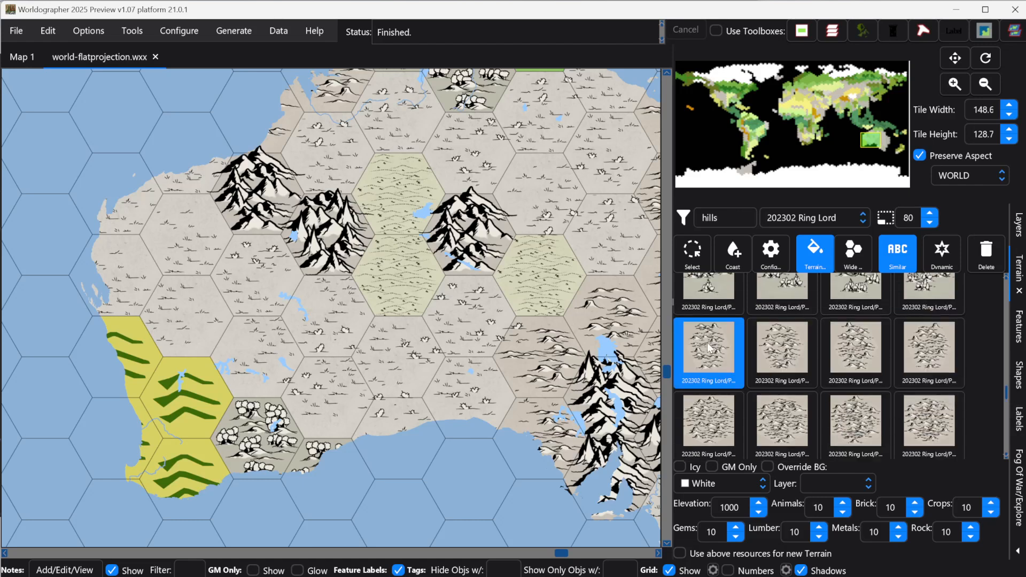
left_click(171, 411)
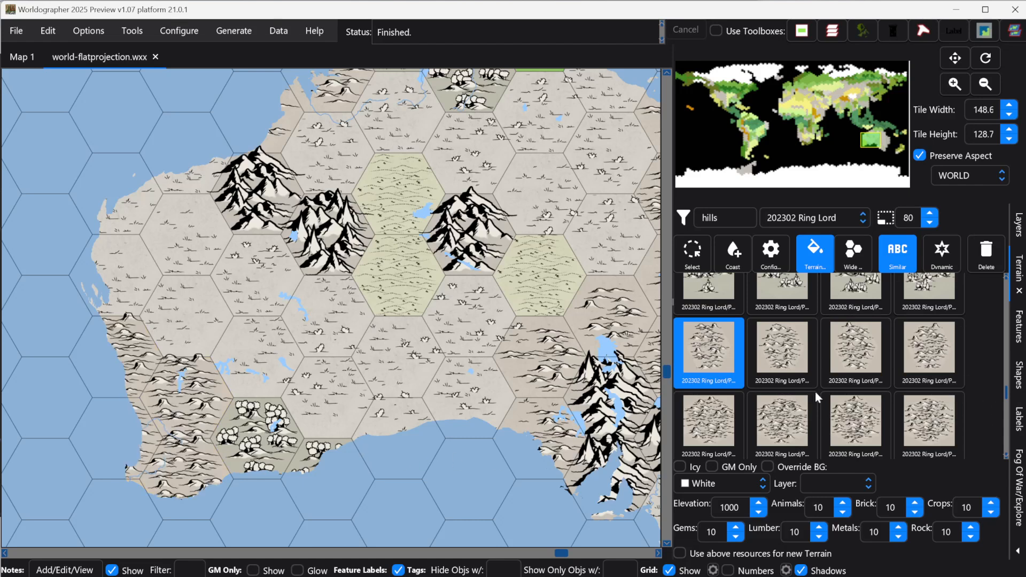
key("ctrl+z")
Step: Select another Ring Lord hills tile and replace the southwest coast's yellow hill hexes with it
scroll(851, 406, "down", 2)
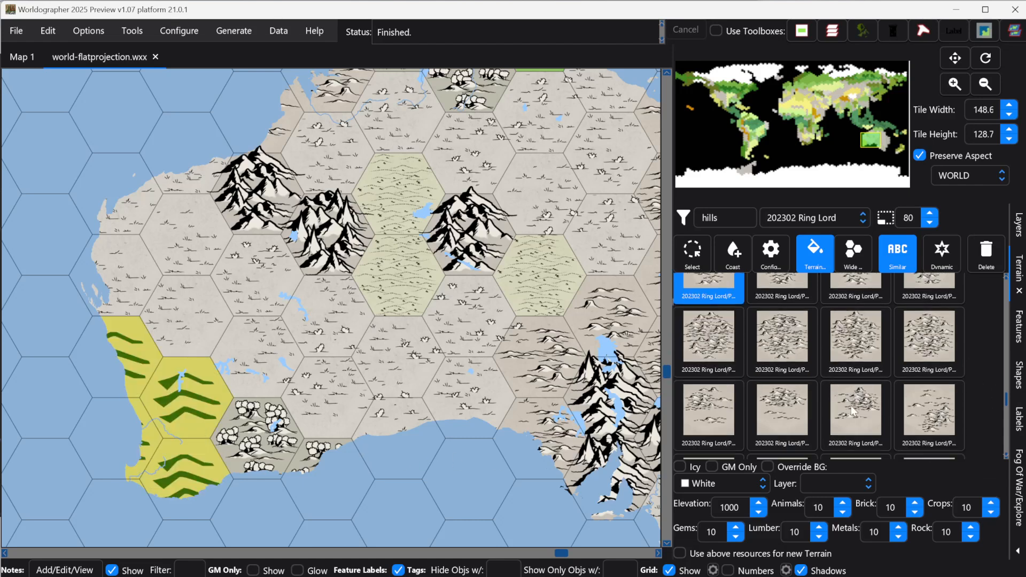
left_click(775, 406)
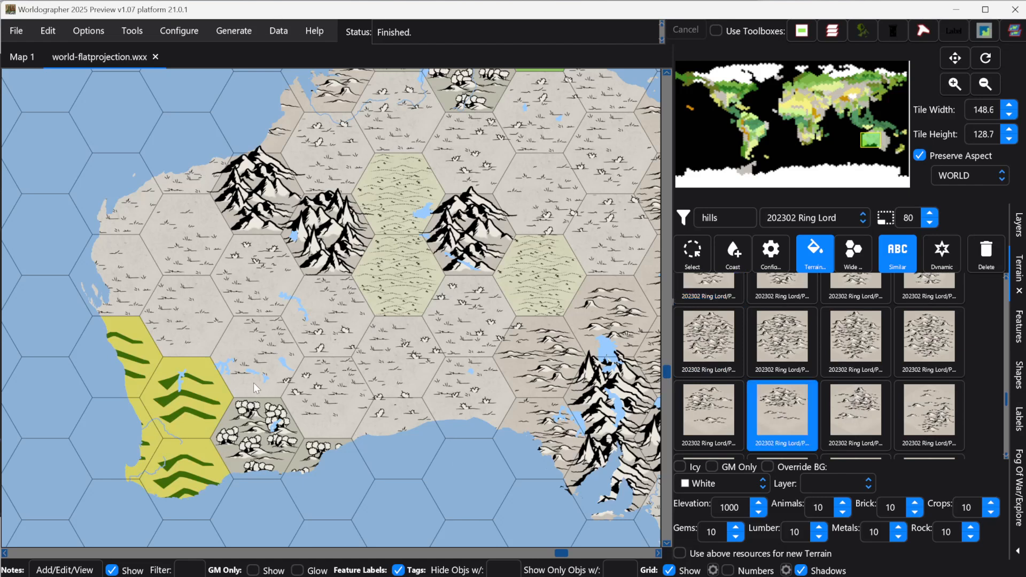
left_click(178, 393)
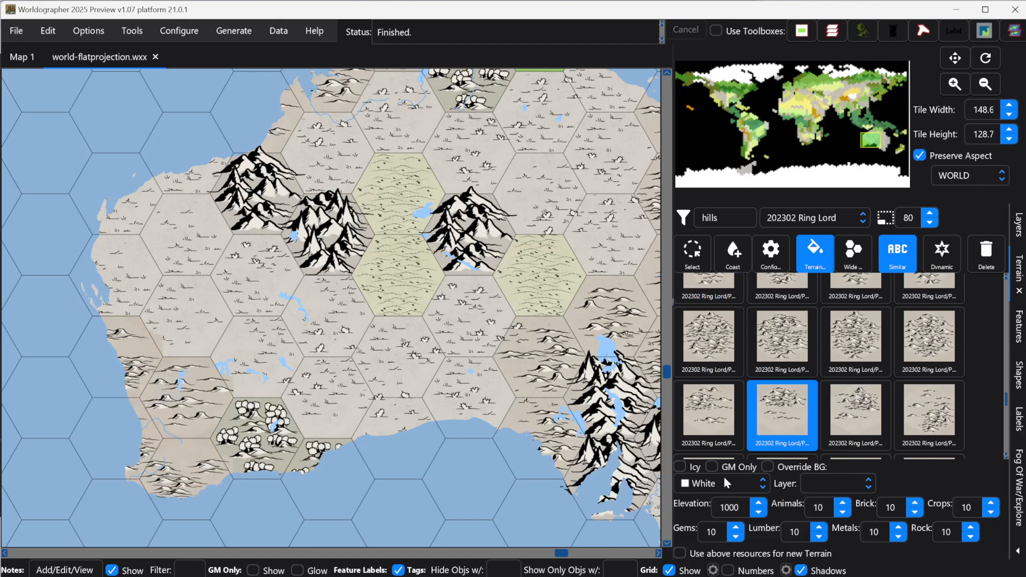
Step: Switch to the features palette, filter it for grass, and select a Ring Lord grass feature
left_click(1013, 336)
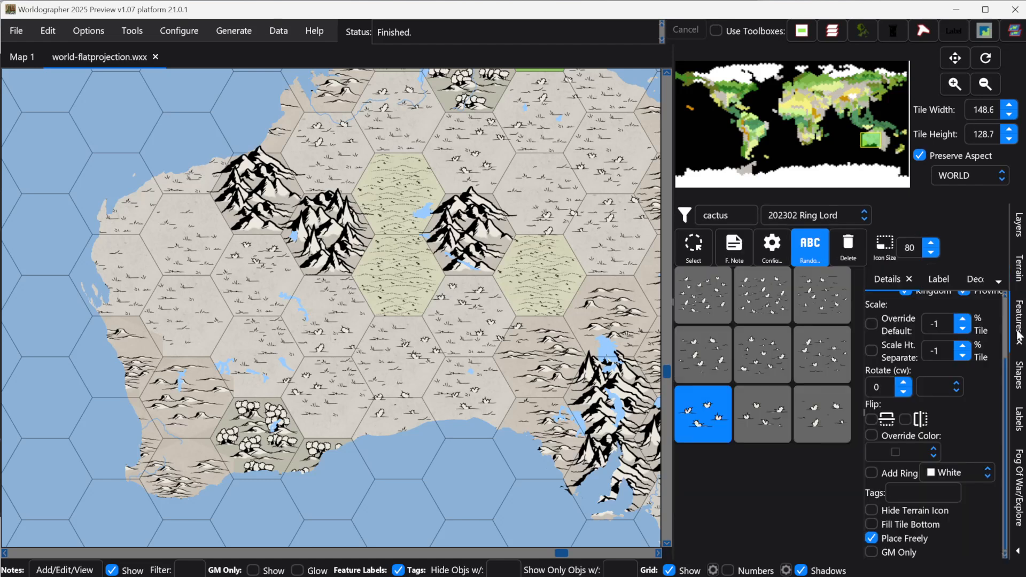
key("ctrl+a")
type("grass")
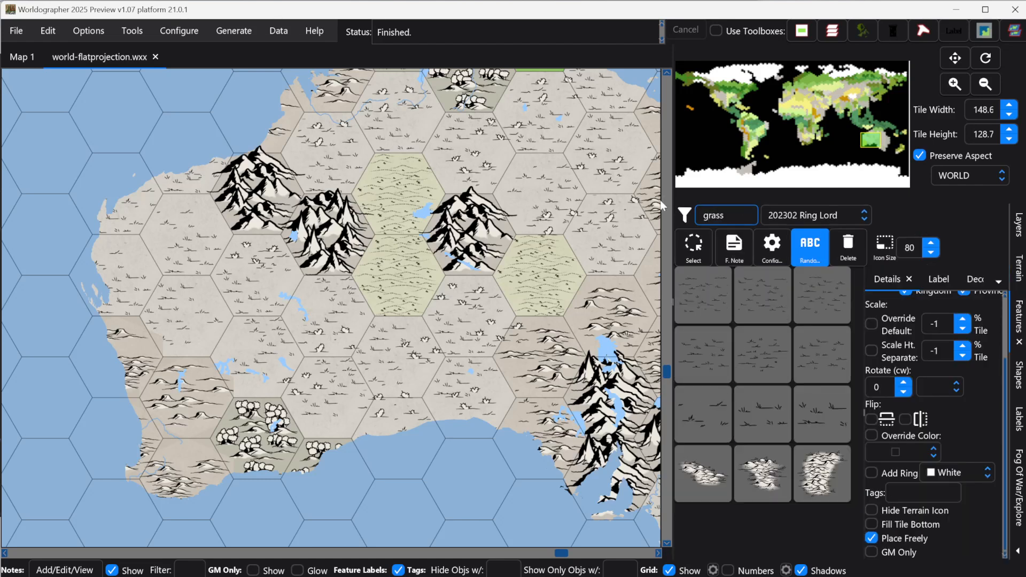
left_click(714, 418)
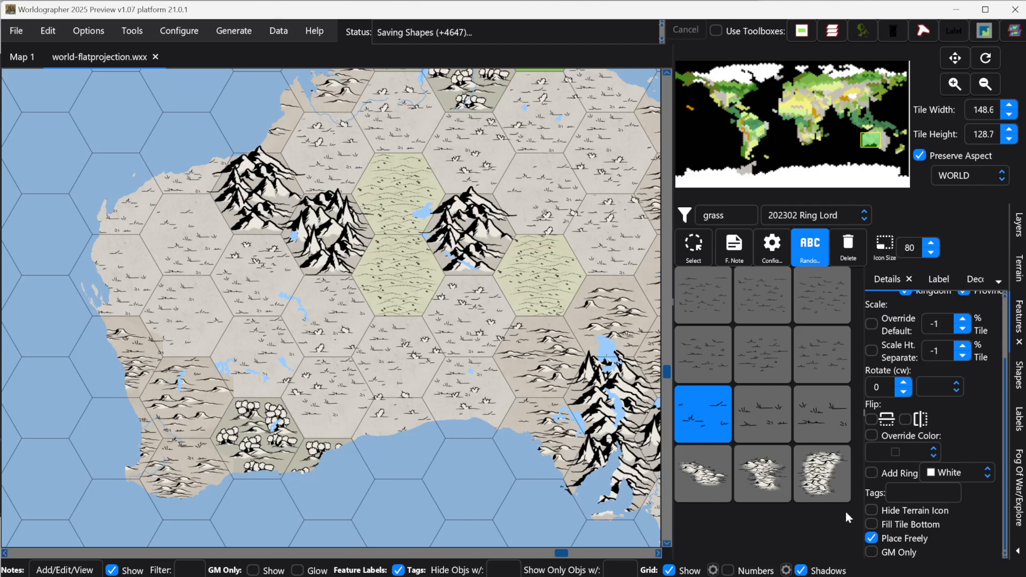
Step: Filter the terrain for forest and replace the green forest hexes on northern Australia's coast with a plain Ring Lord forest tile
left_click(874, 147)
left_click_drag(875, 147, 877, 135)
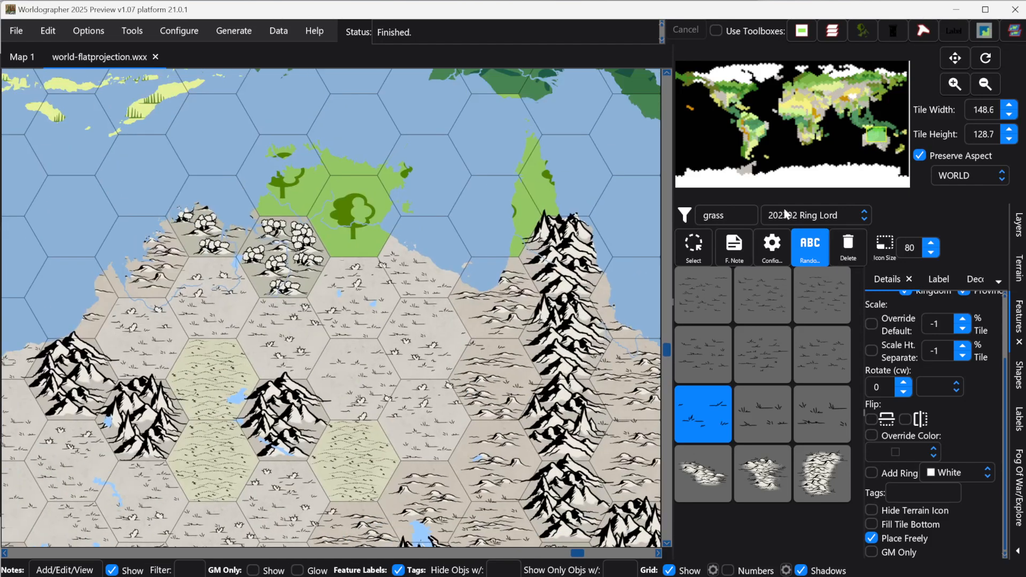
left_click(743, 212)
type("forest")
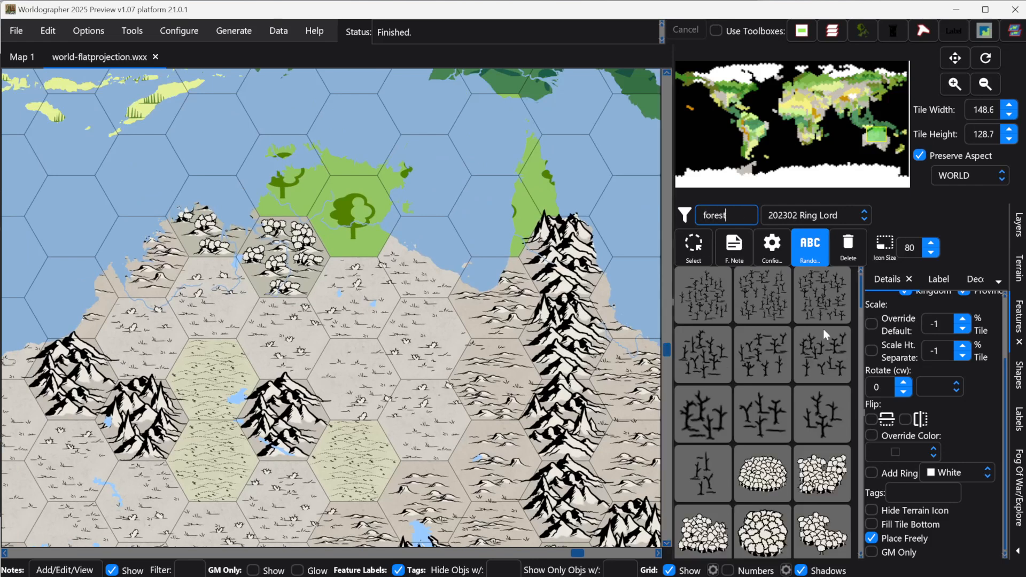
left_click(1020, 282)
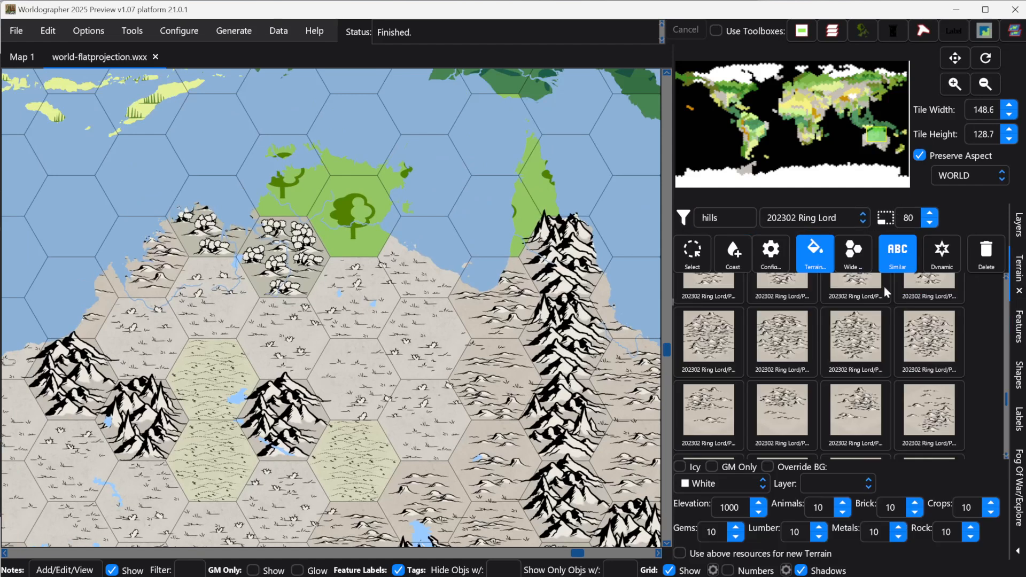
left_click(1019, 323)
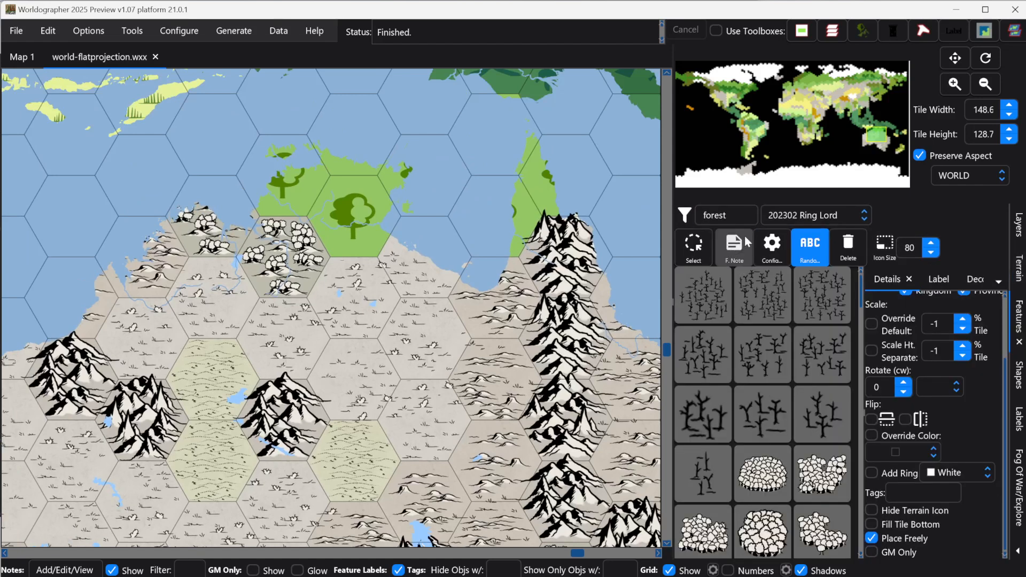
left_click(1019, 267)
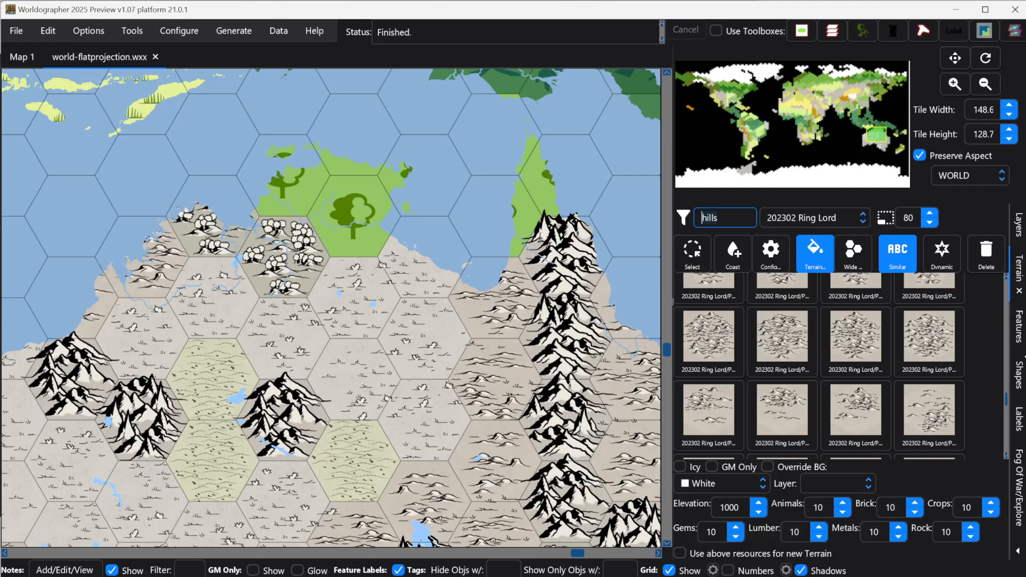
type("forest")
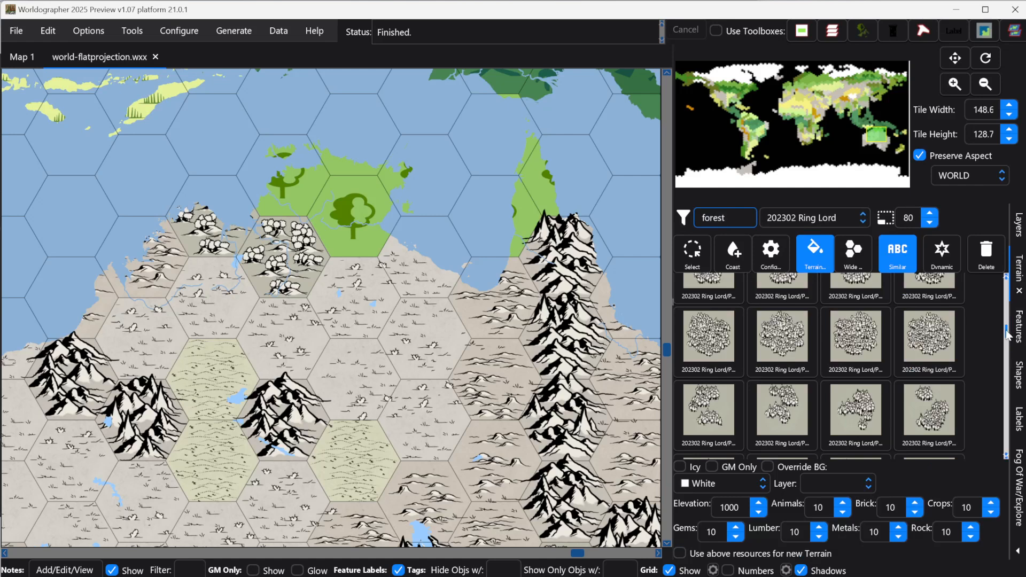
left_click_drag(1006, 334, 1002, 285)
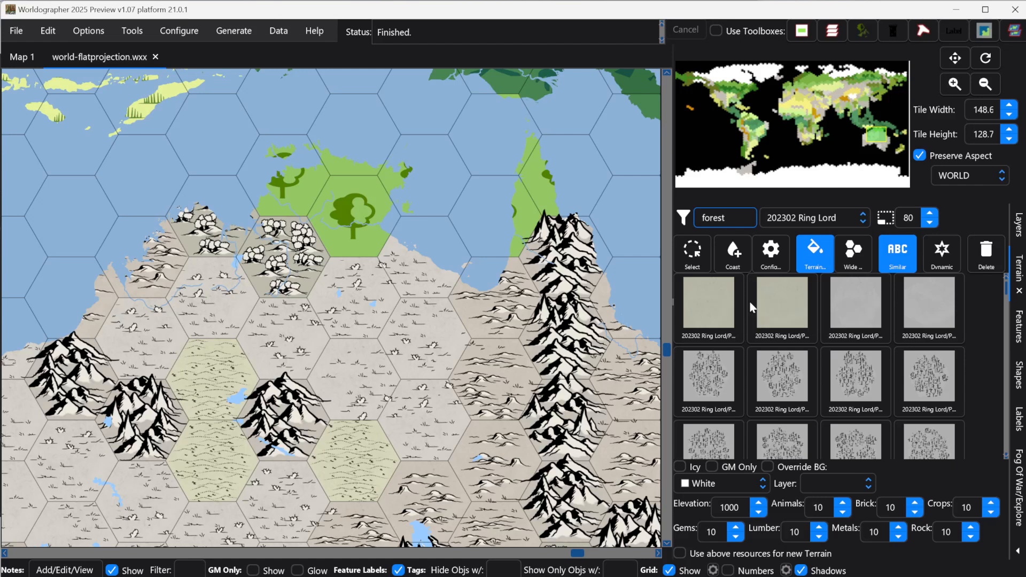
left_click(709, 304)
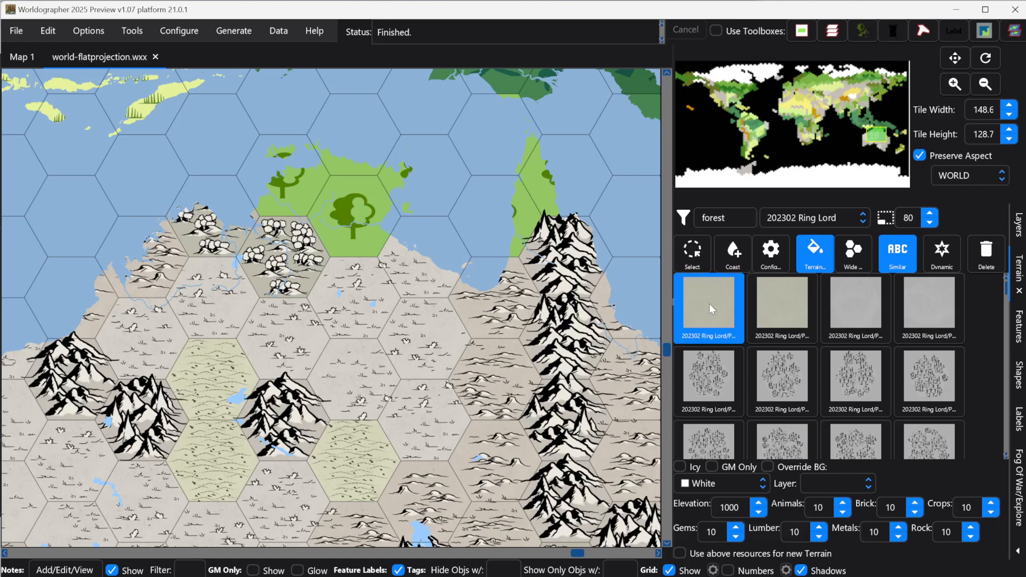
left_click(283, 184)
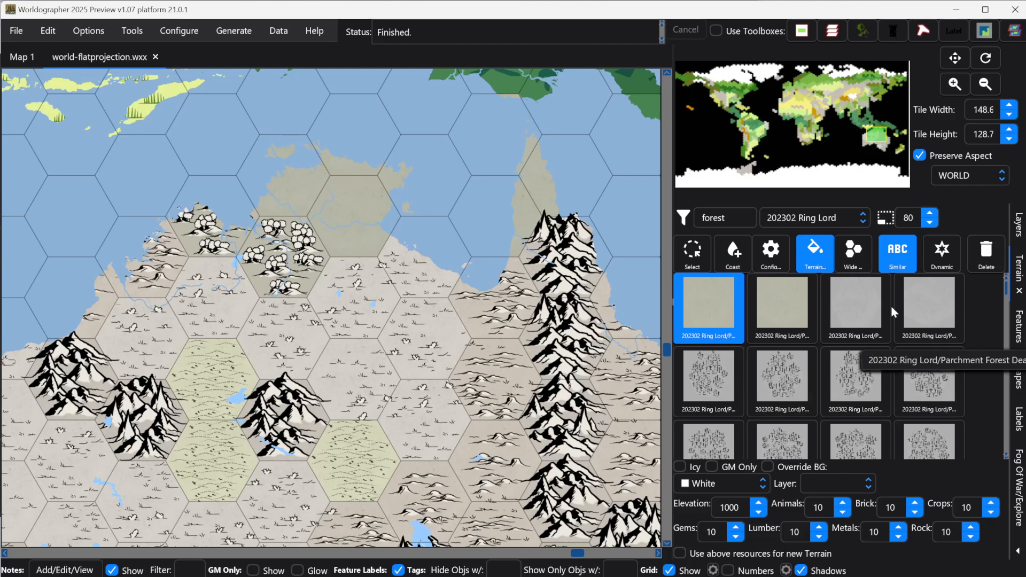
Step: Switch to the features palette, filter it for deciduous trees, and turn off random feature selection
left_click(1018, 338)
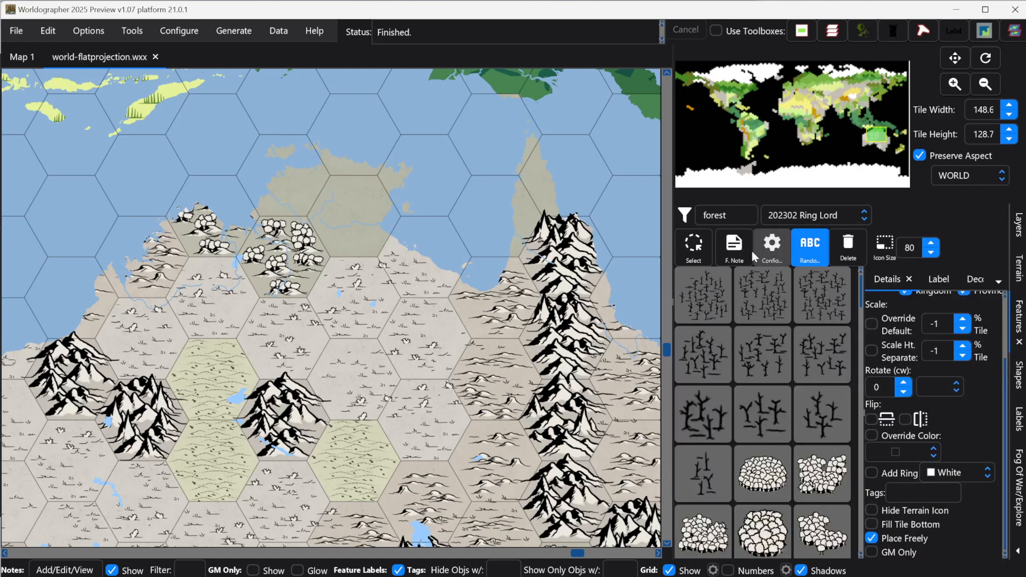
scroll(805, 467, "down", 3)
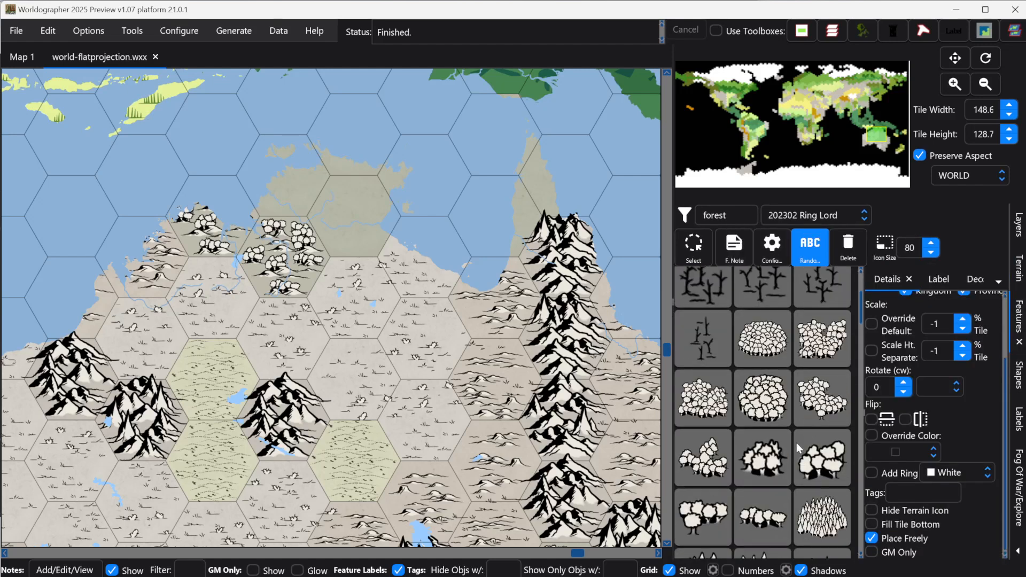
left_click(735, 214)
key("ctrl+a")
type("d")
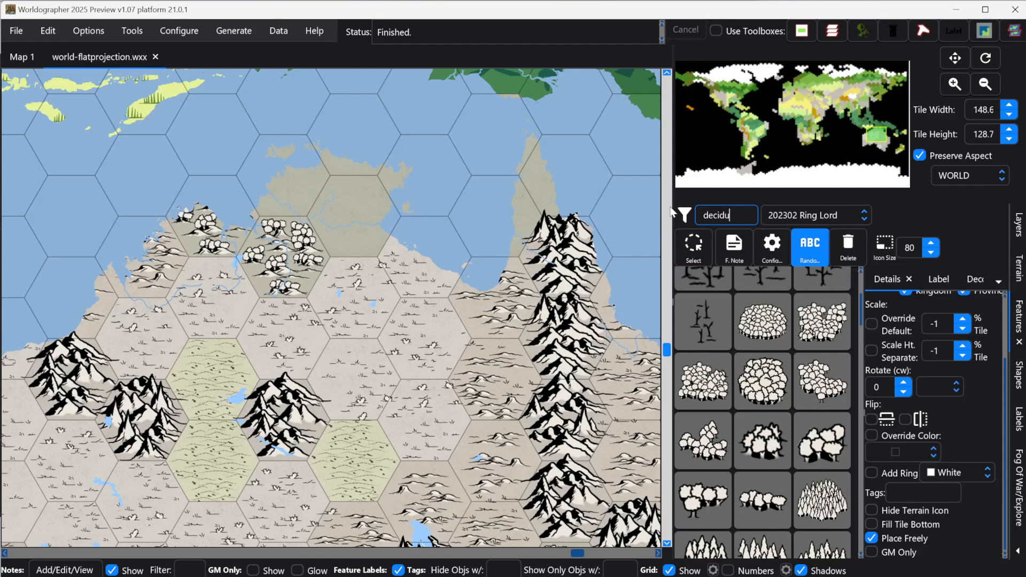
scroll(724, 378, "up", 3)
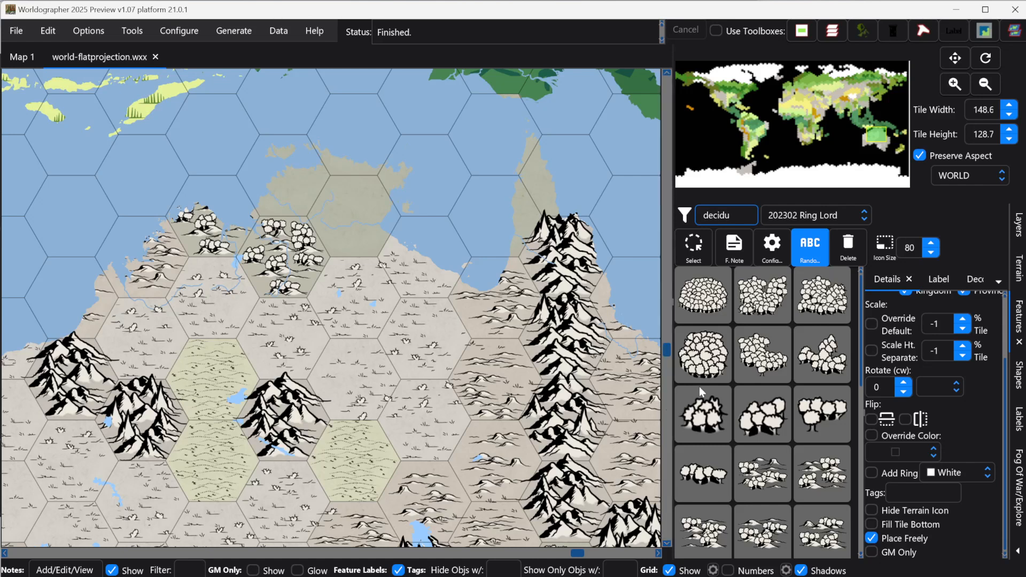
left_click(810, 256)
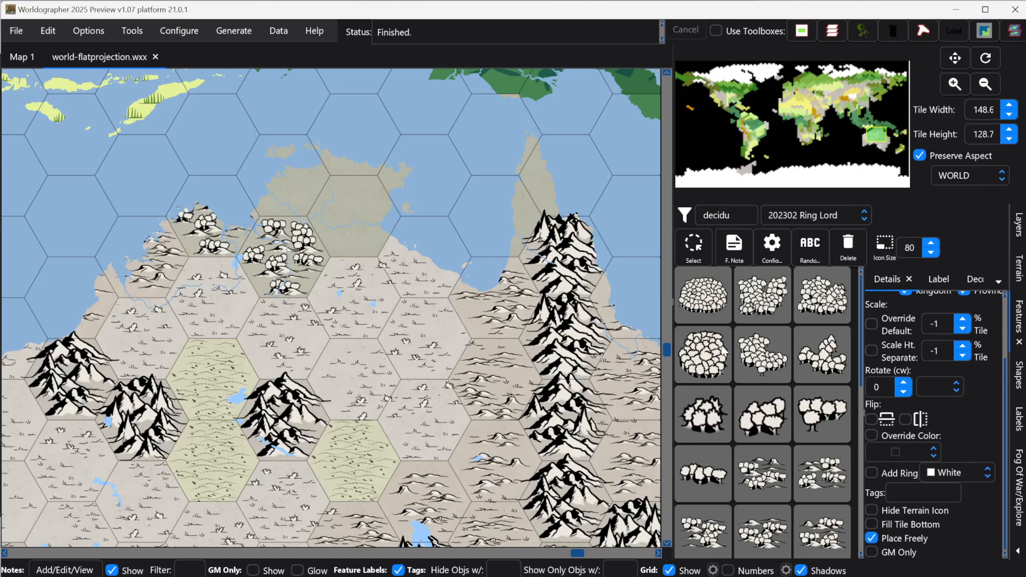
Step: Place several Ring Lord deciduous tree features over the northern forest hexes
left_click(759, 362)
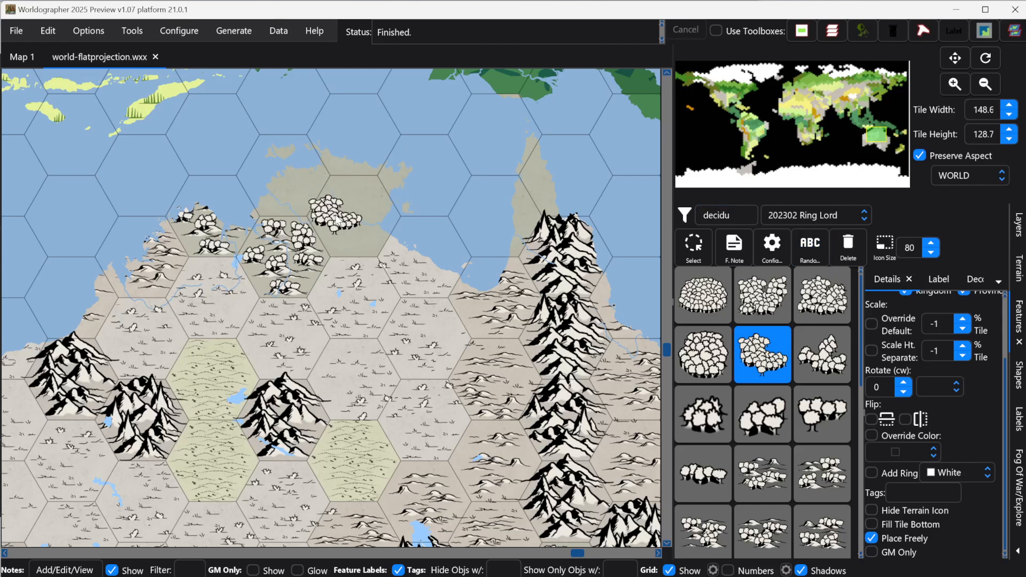
left_click(338, 219)
left_click(815, 361)
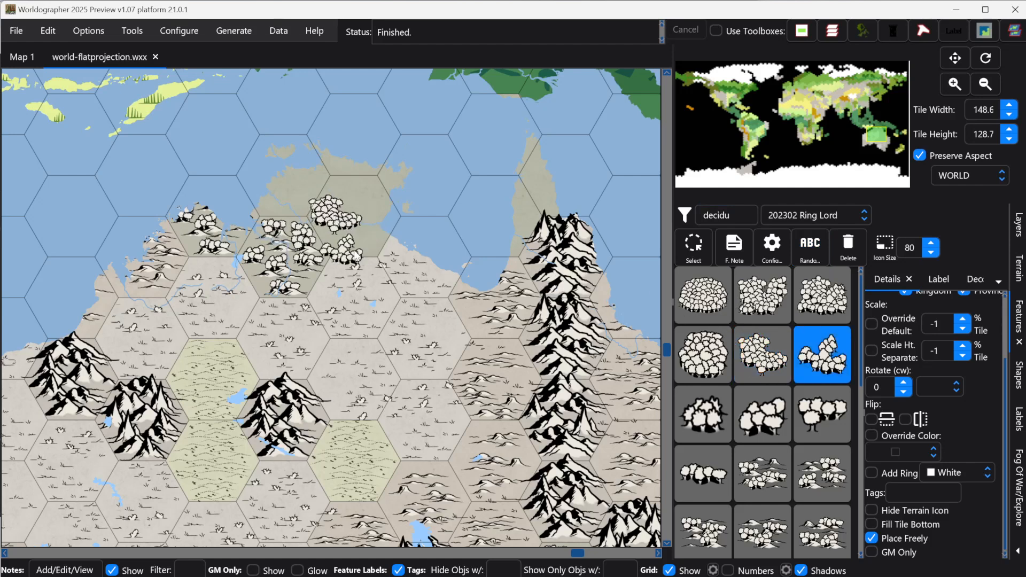
left_click(358, 240)
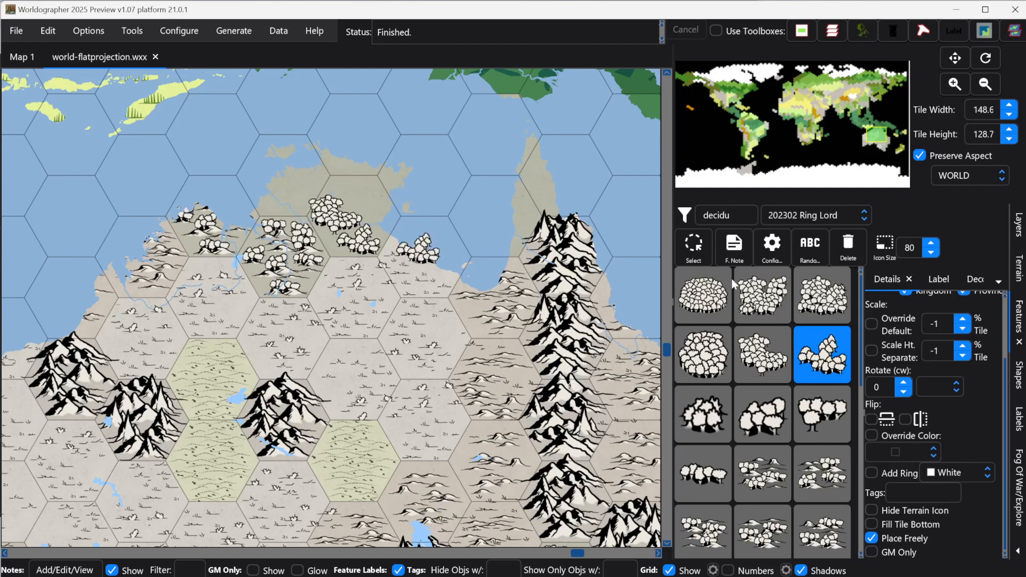
left_click(701, 298)
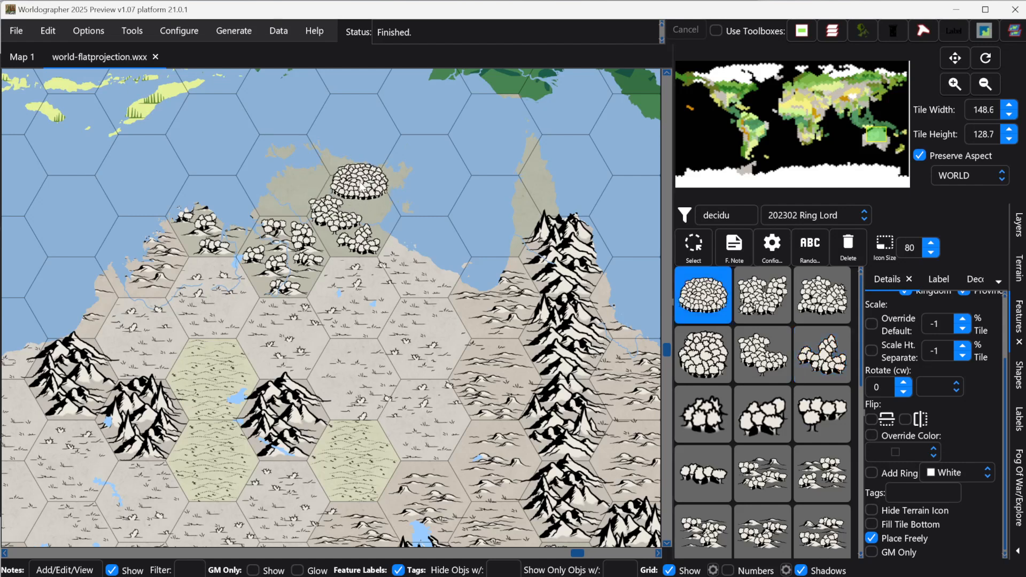
left_click(361, 185)
Step: Add more deciduous tree features along the northern coast, including Cape York
left_click(816, 416)
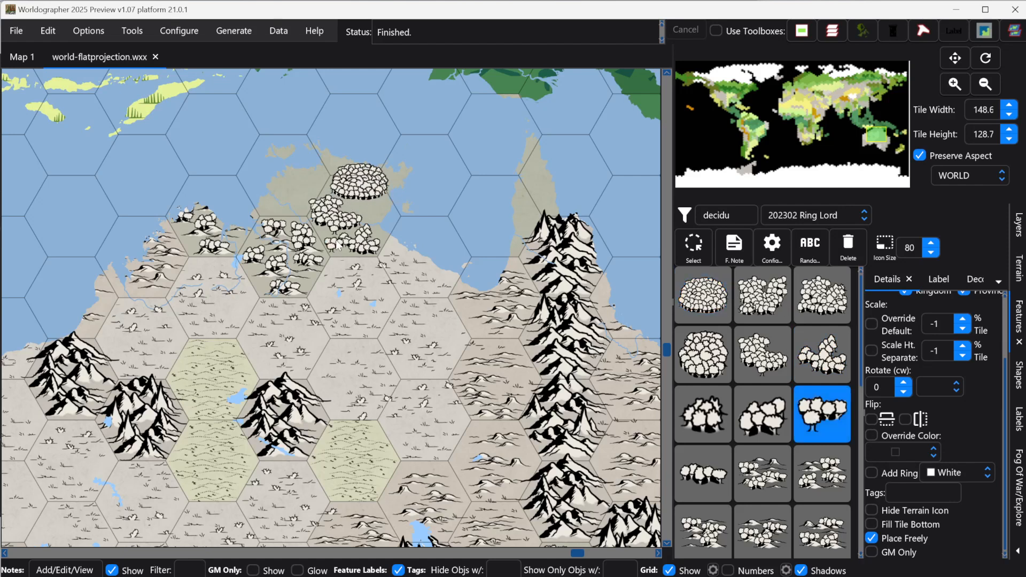
left_click(307, 195)
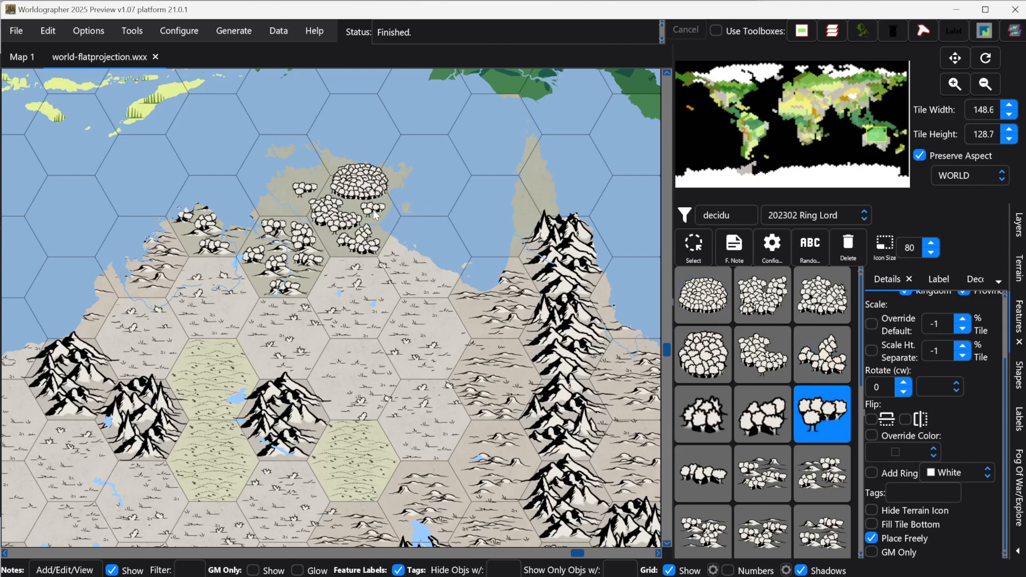
left_click(773, 419)
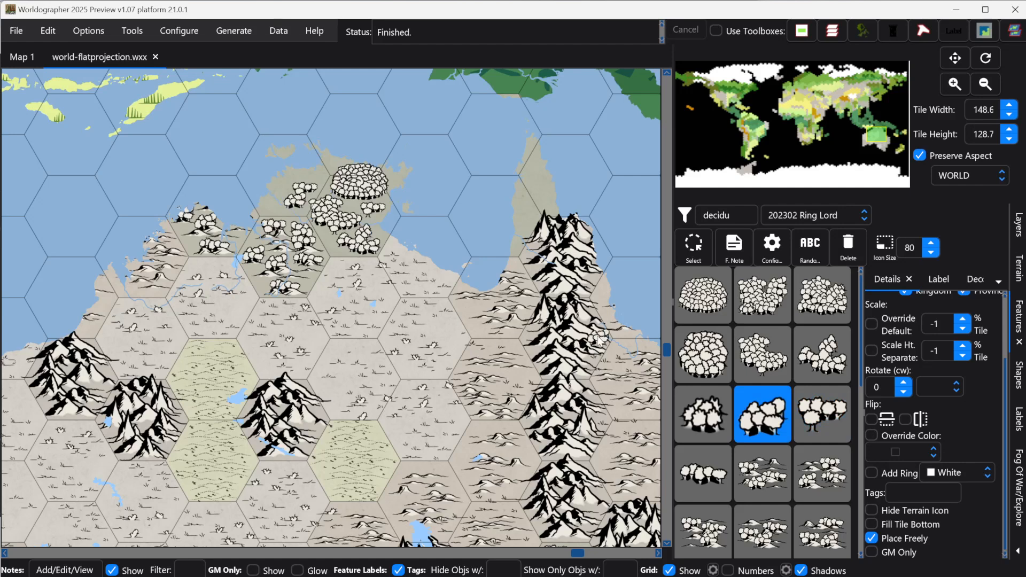
left_click(268, 205)
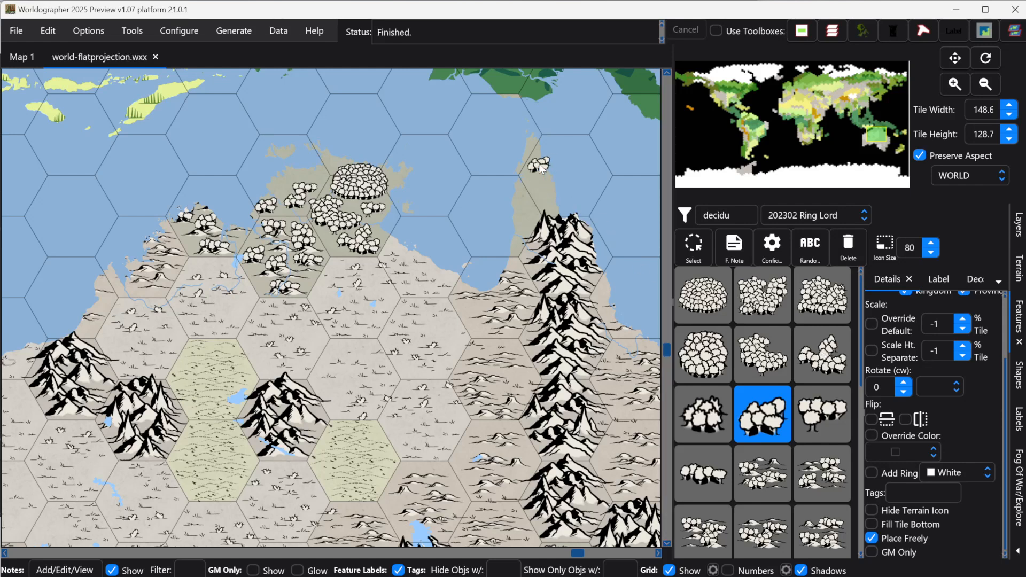
left_click(823, 368)
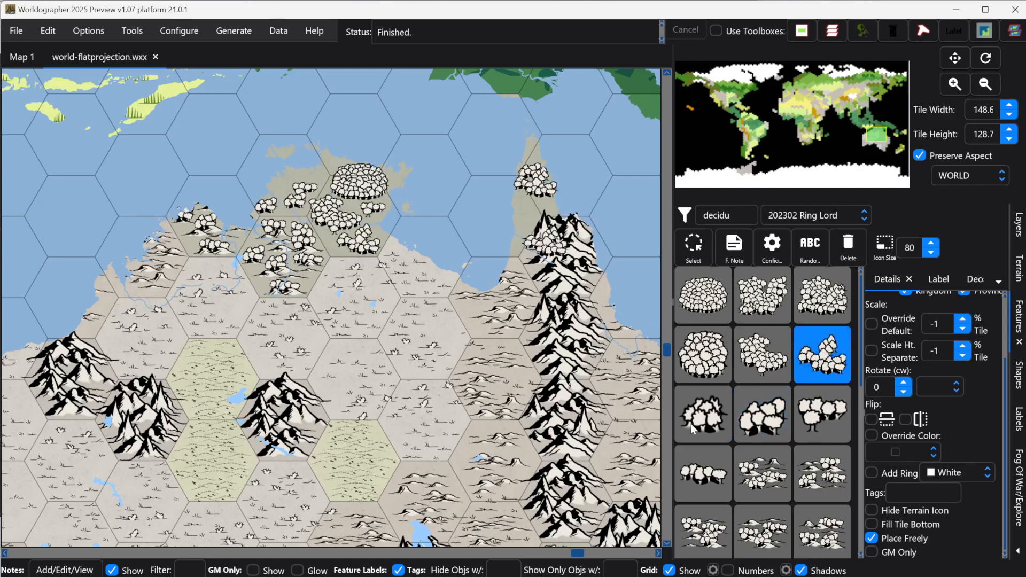
left_click(768, 420)
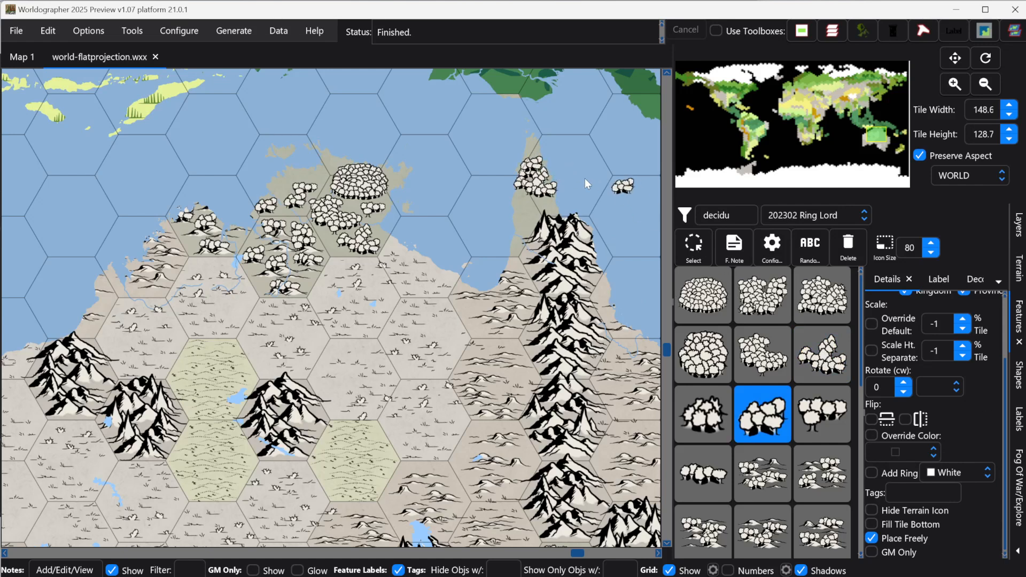
Step: Select the tree features on Cape York, bring one to the front, and delete them
scroll(535, 166, "up", 2)
scroll(521, 138, "up", 1)
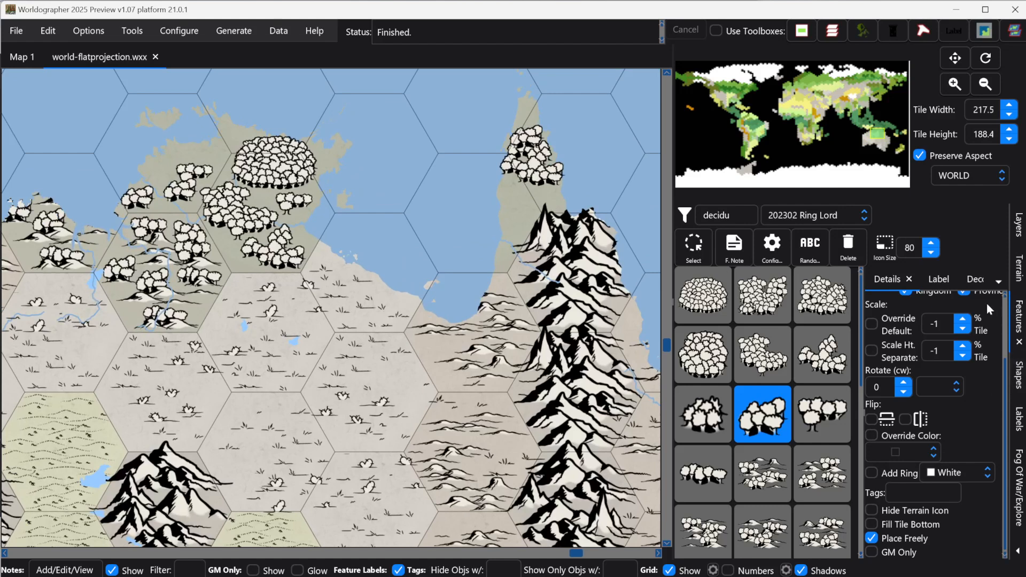
left_click(702, 246)
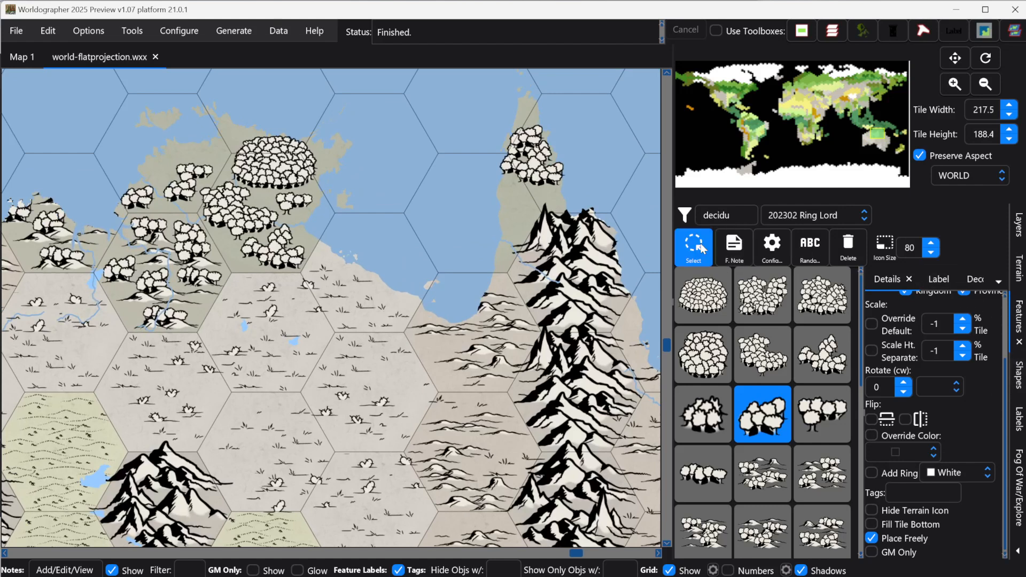
left_click(526, 136)
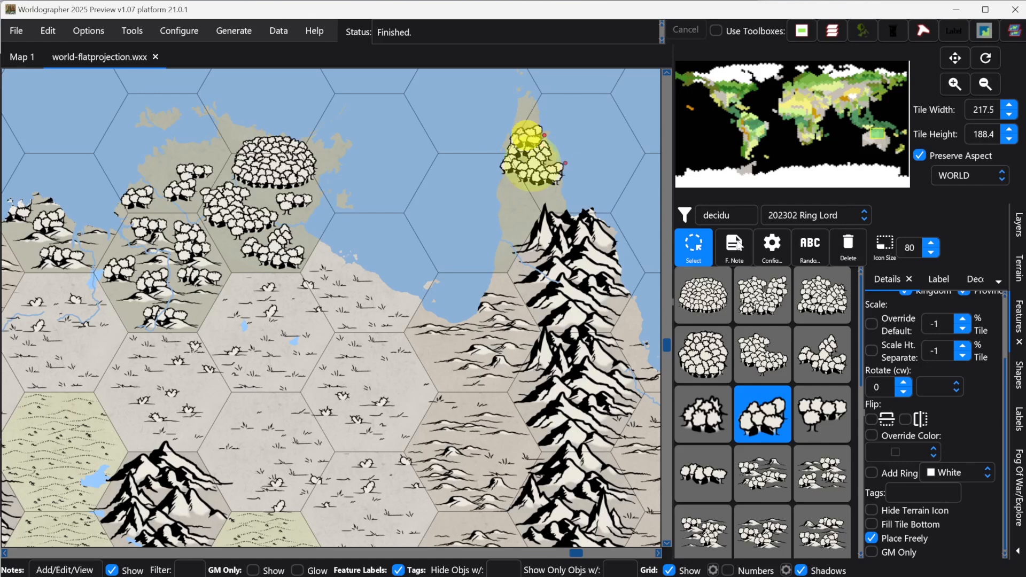
scroll(985, 399, "up", 3)
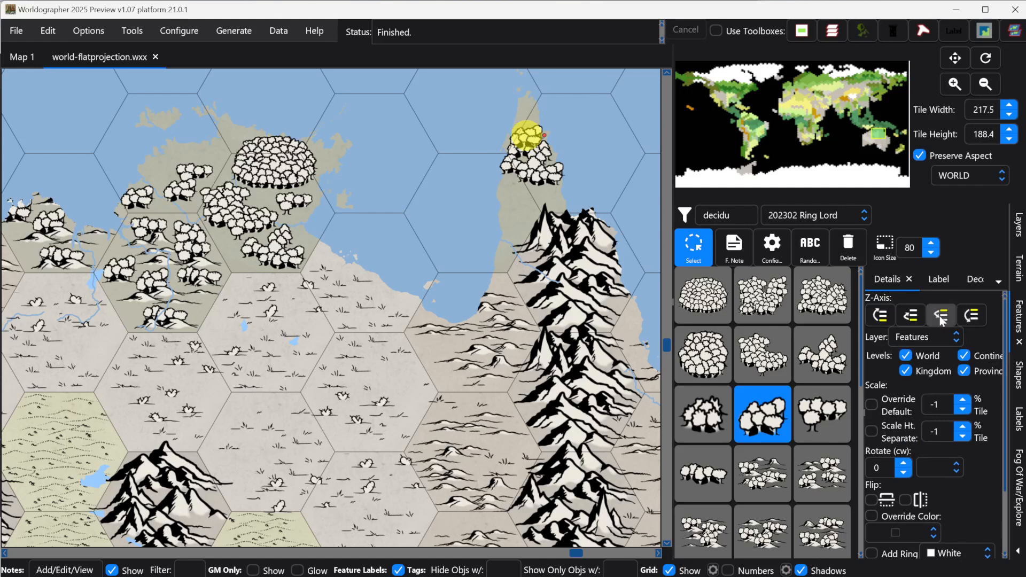
left_click(970, 316)
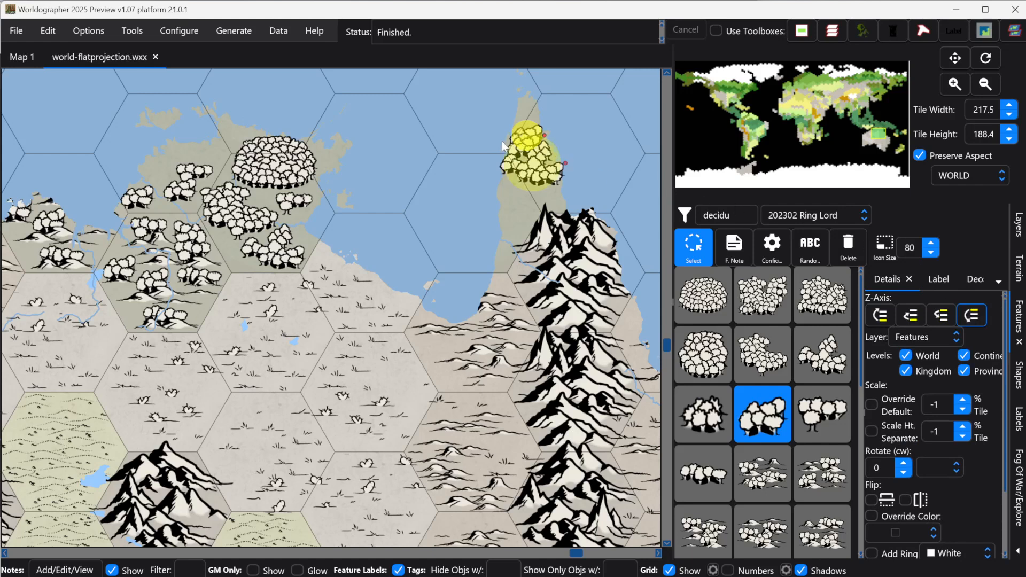
left_click(527, 158)
key("Delete")
key("Delete")
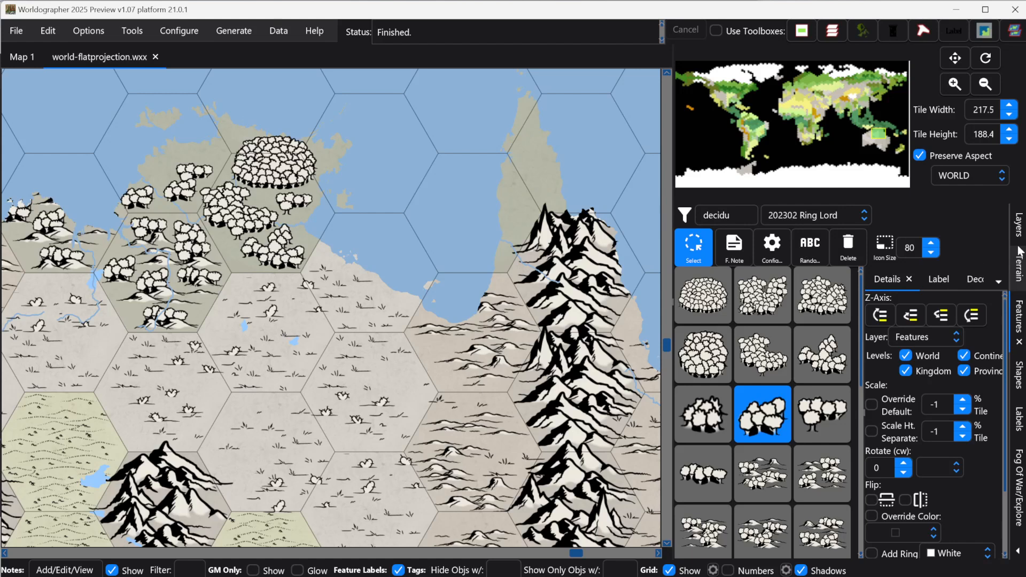
Step: Add a new map layer named Features Y-Ordered above the Features layer
left_click(1018, 227)
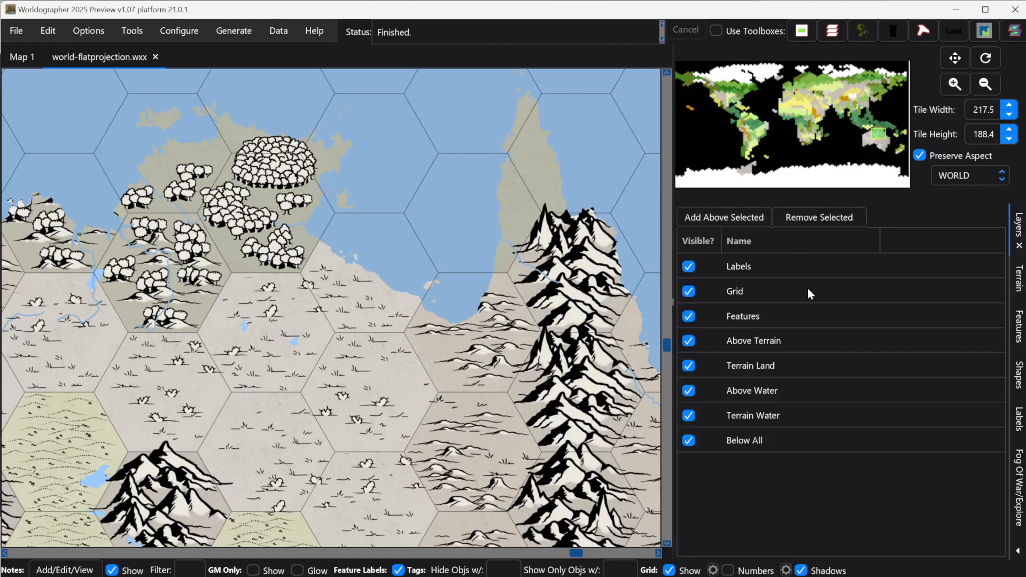
left_click(748, 217)
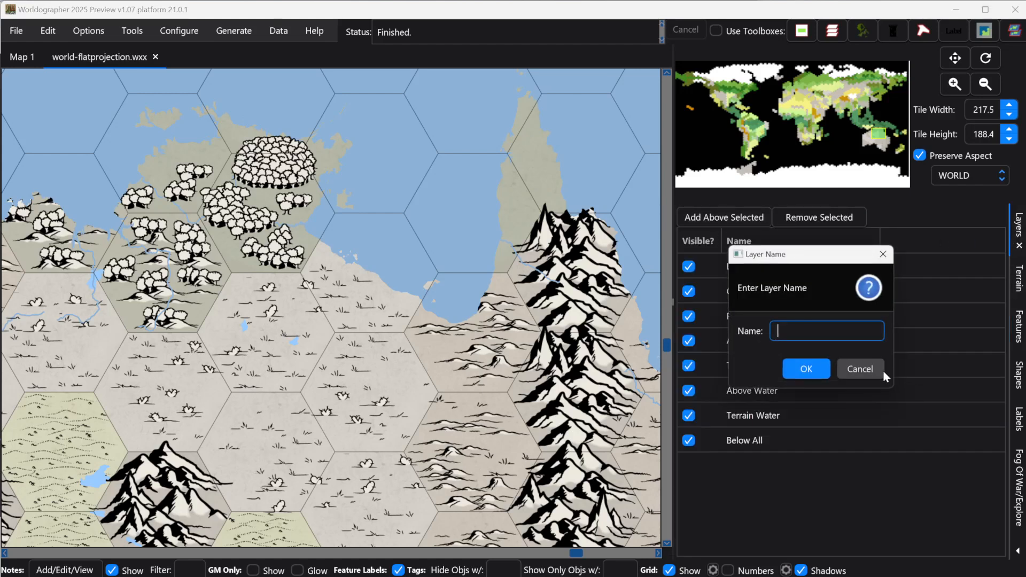
type("Features Y-Ordered")
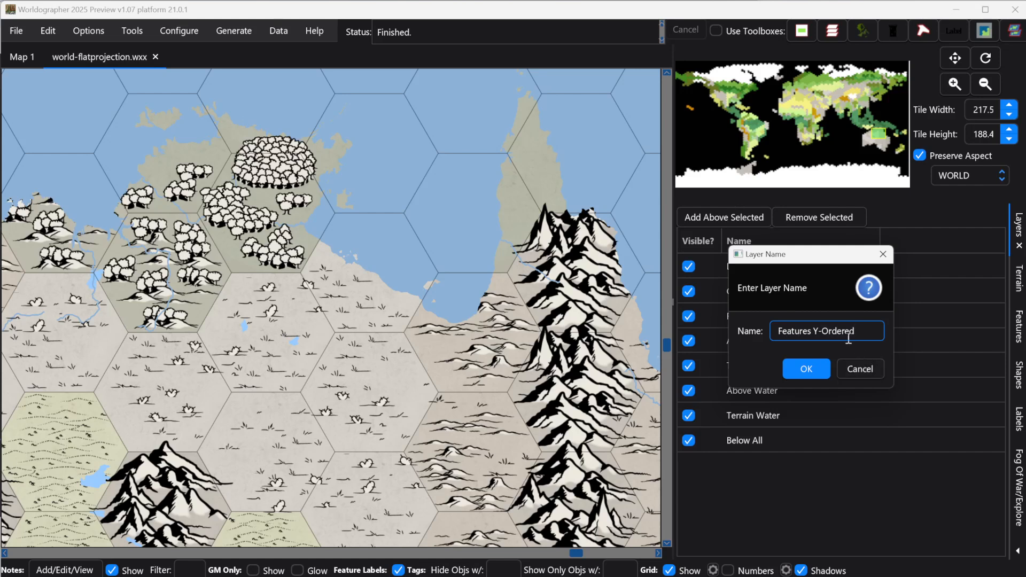
left_click(806, 369)
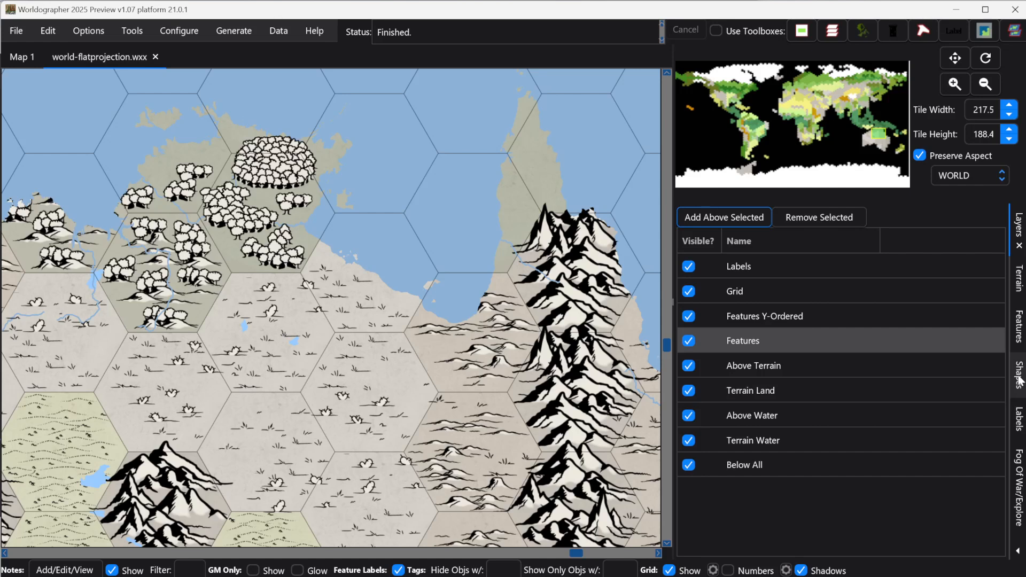
Step: Set the feature layer to Features Y-Ordered and place a deciduous tree feature on Cape York
left_click(1018, 326)
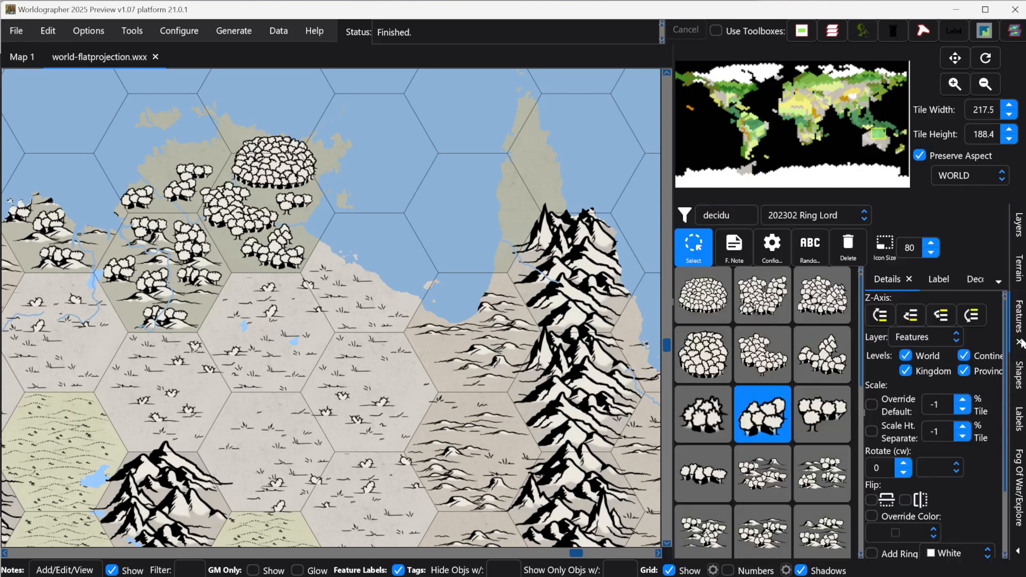
left_click(935, 344)
left_click(927, 401)
left_click(703, 414)
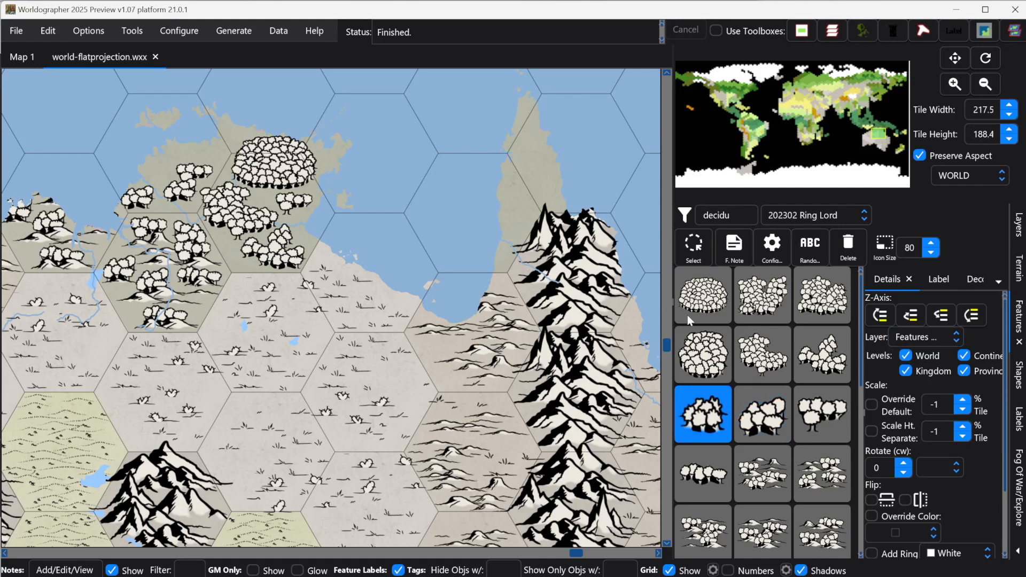
left_click(770, 410)
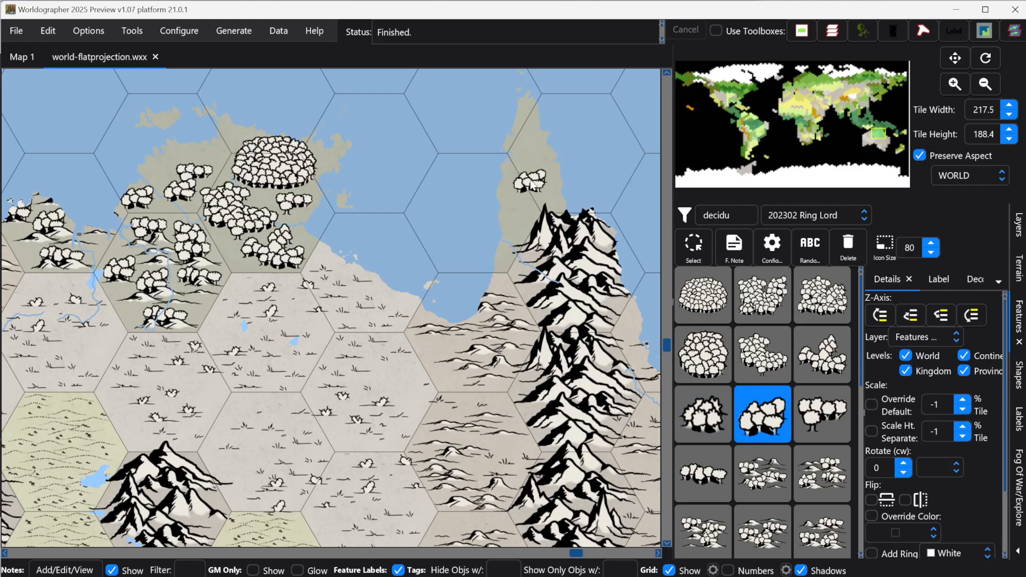
Step: Stack several deciduous tree features from the Ring Lord set up the Cape York peninsula on the world map
left_click(809, 409)
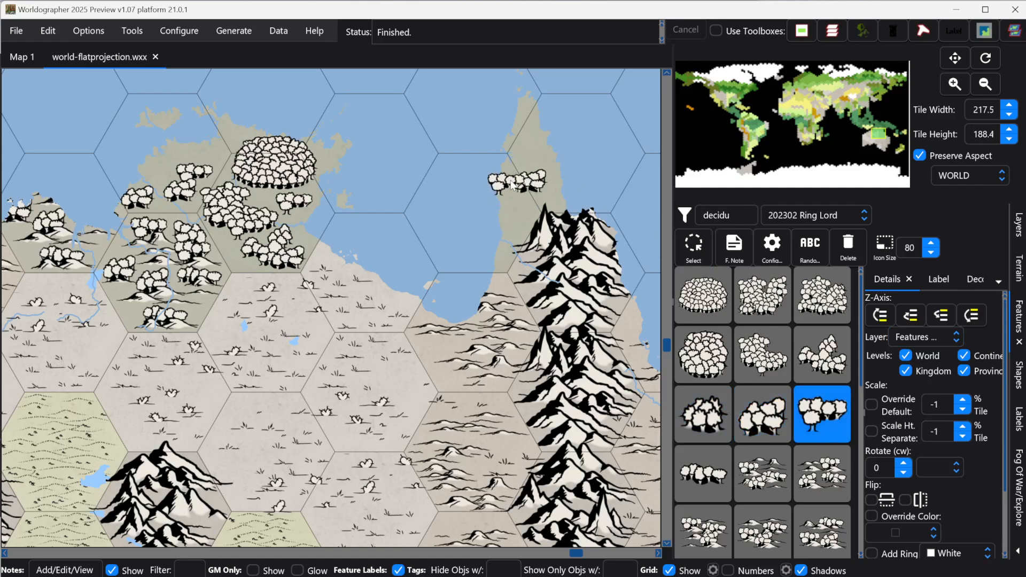
left_click(528, 179)
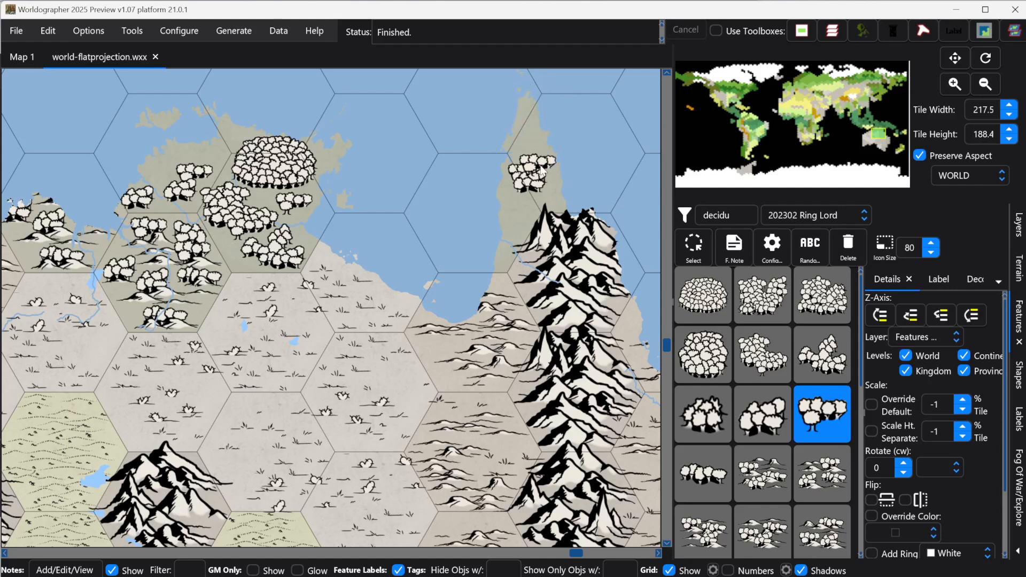
left_click(759, 366)
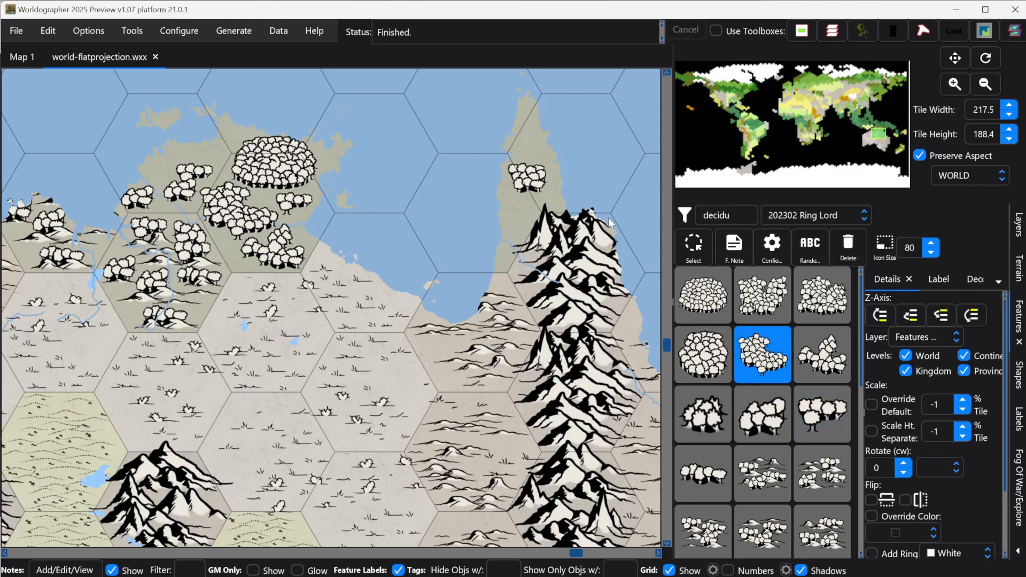
left_click(711, 413)
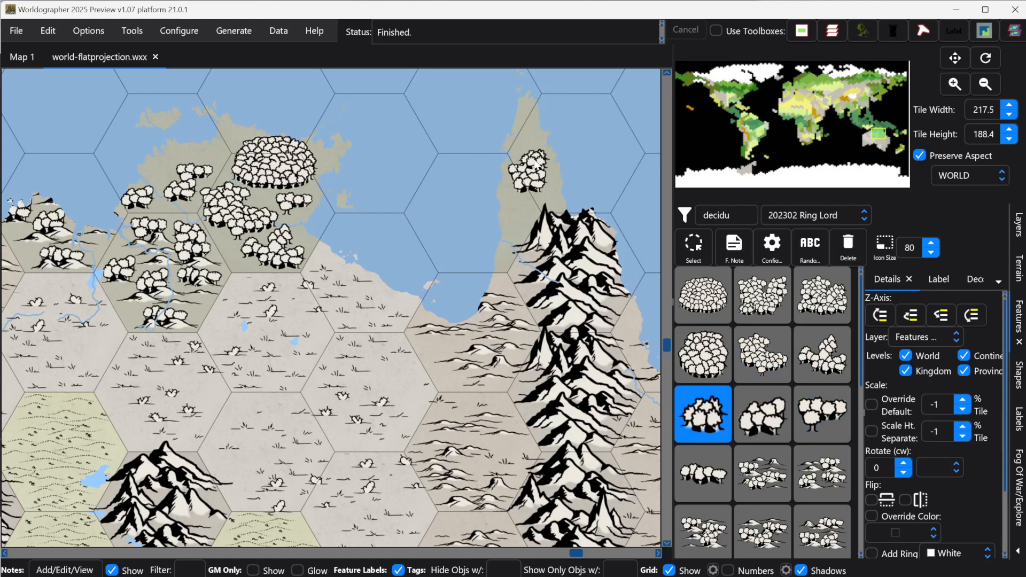
left_click(709, 477)
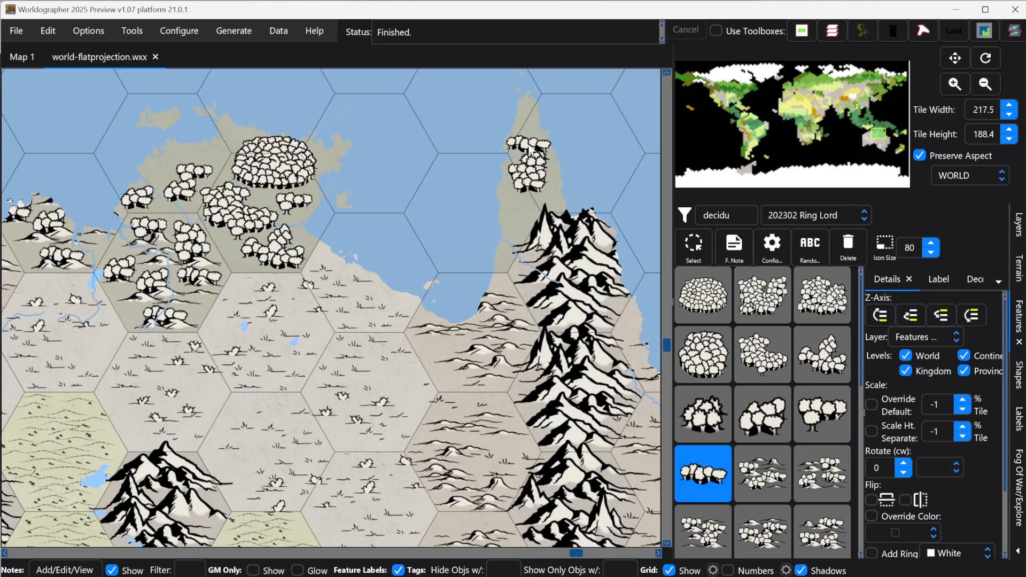
left_click(531, 151)
left_click(765, 430)
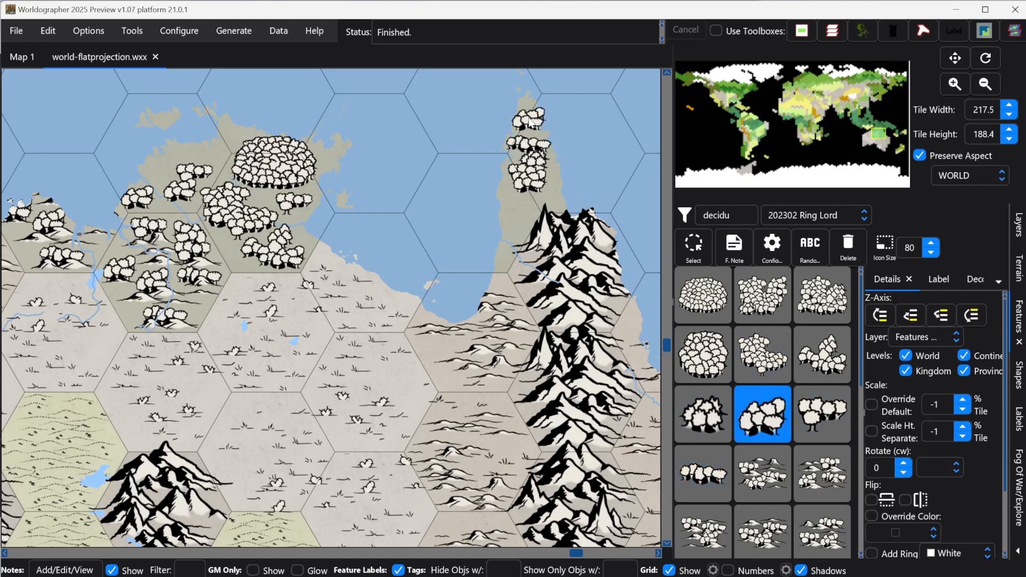
left_click(689, 407)
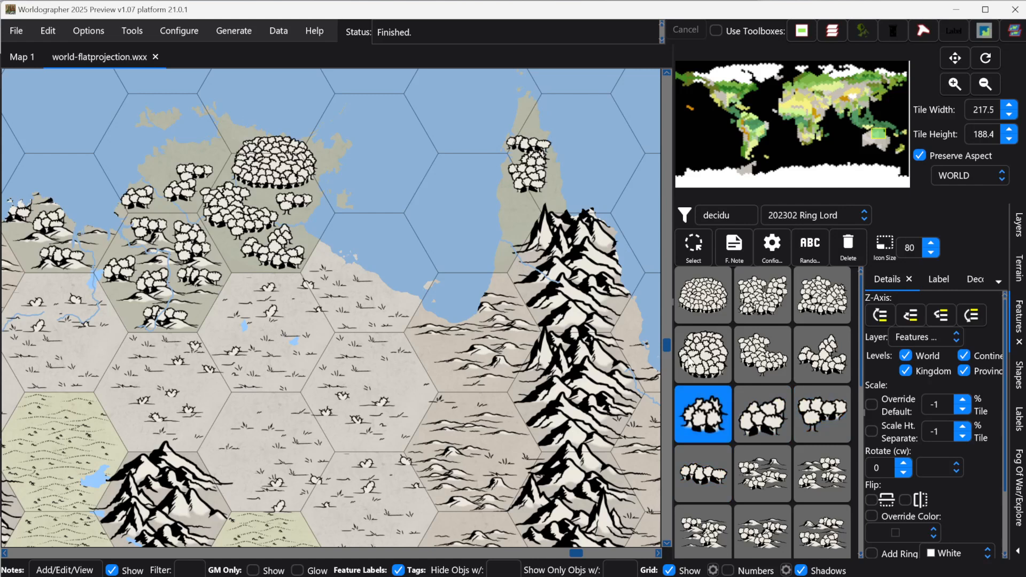
left_click(532, 138)
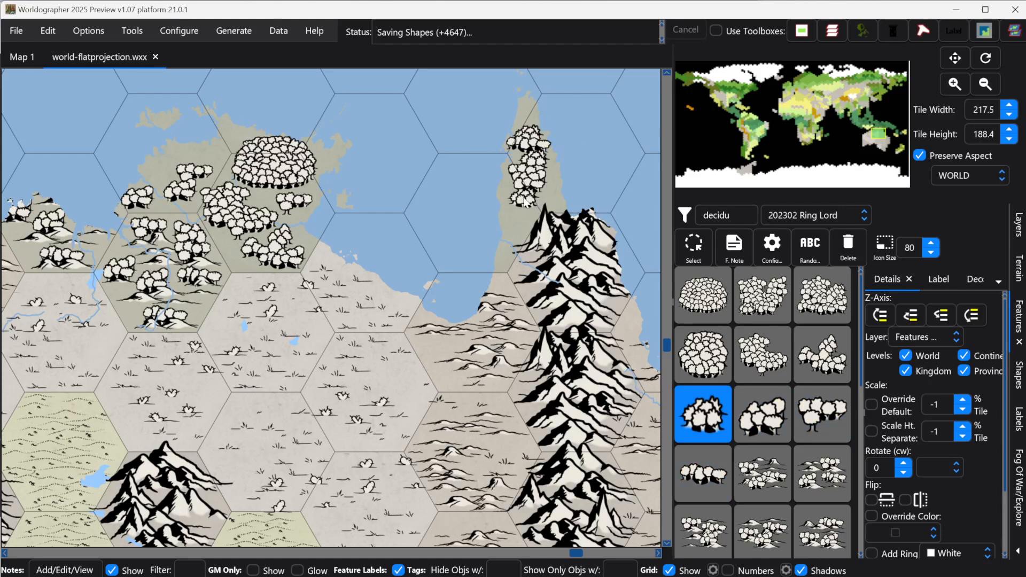
left_click(760, 435)
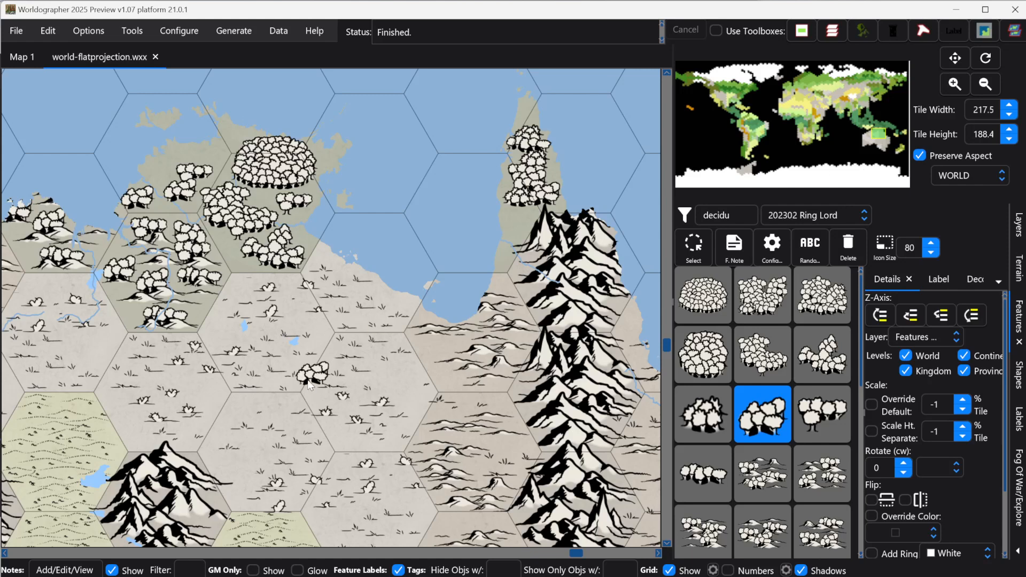
Step: Create a Continent child map level with 3 tiles per parent tile for the Australia area
scroll(309, 384, "down", 2)
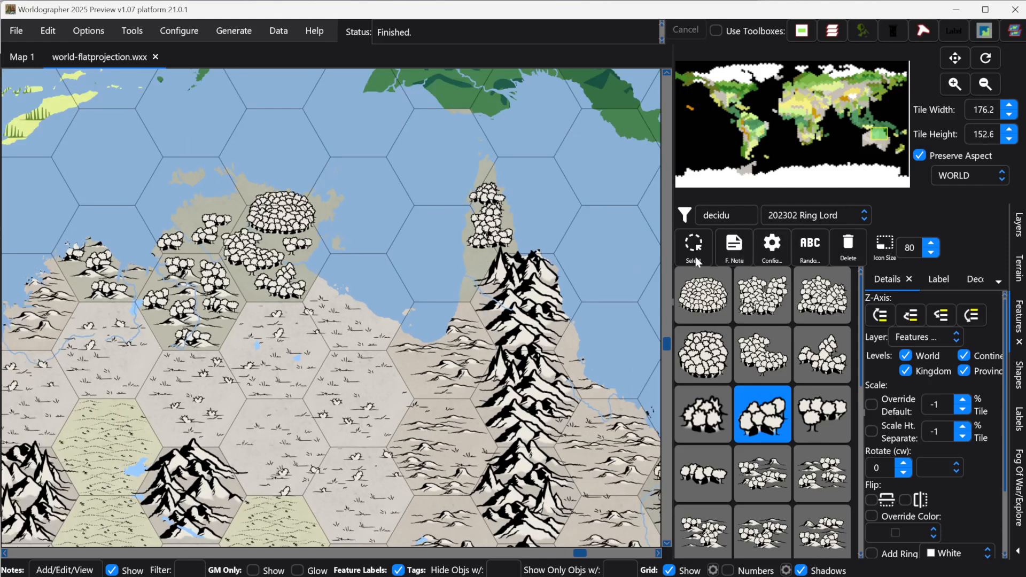
scroll(261, 366, "down", 2)
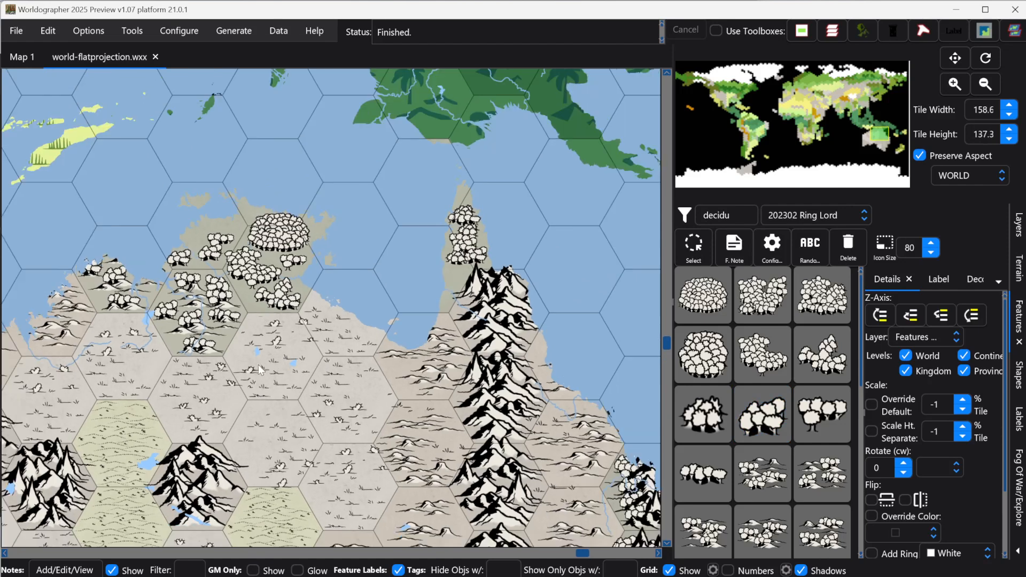
scroll(261, 367, "down", 2)
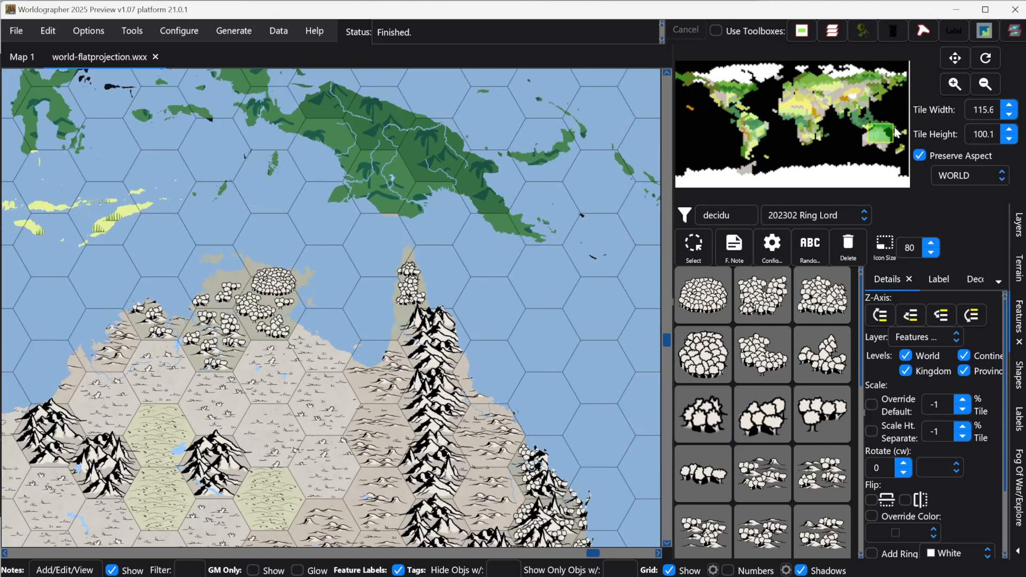
left_click_drag(883, 141, 878, 144)
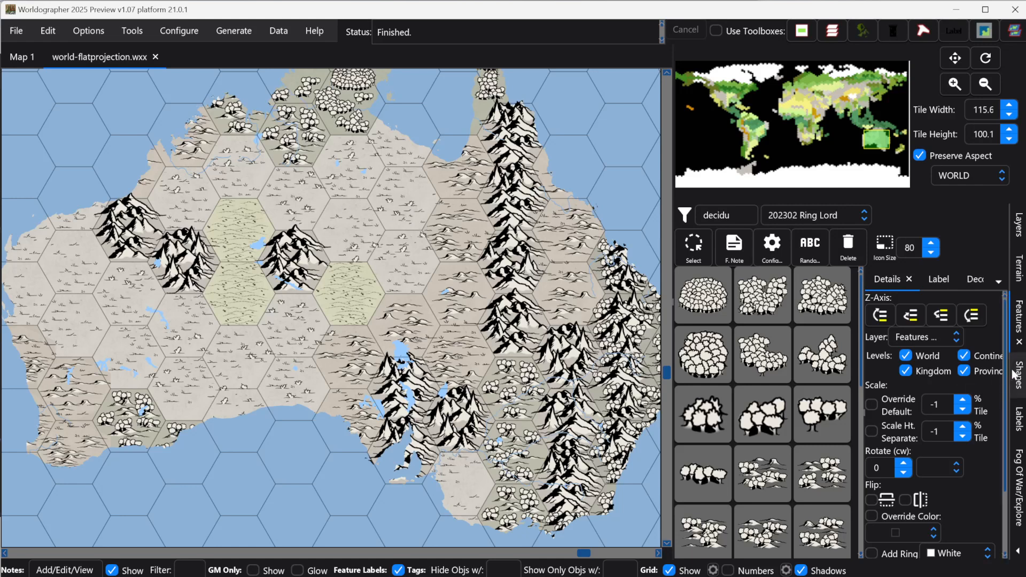
left_click(946, 178)
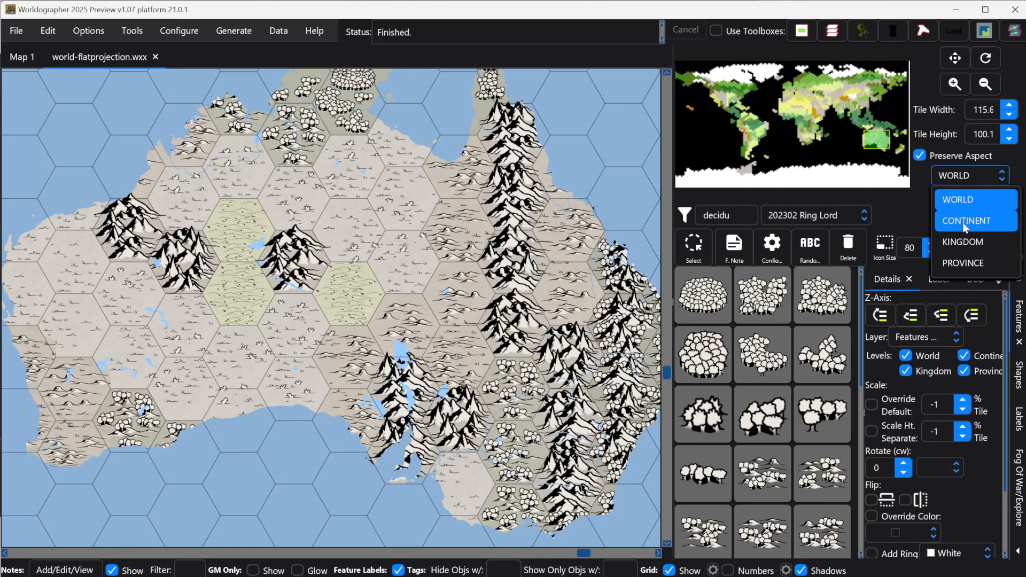
left_click(963, 223)
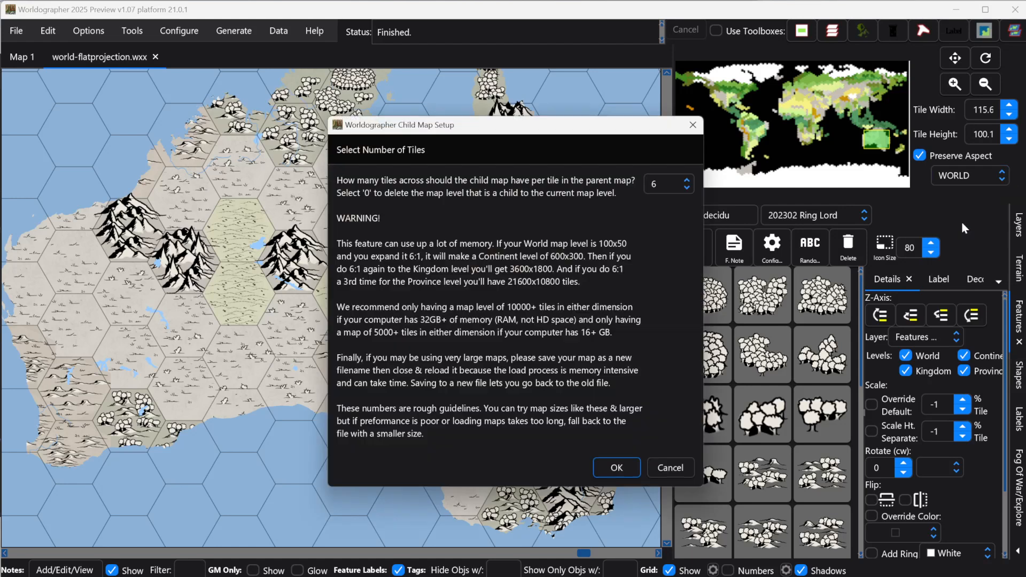
left_click(658, 190)
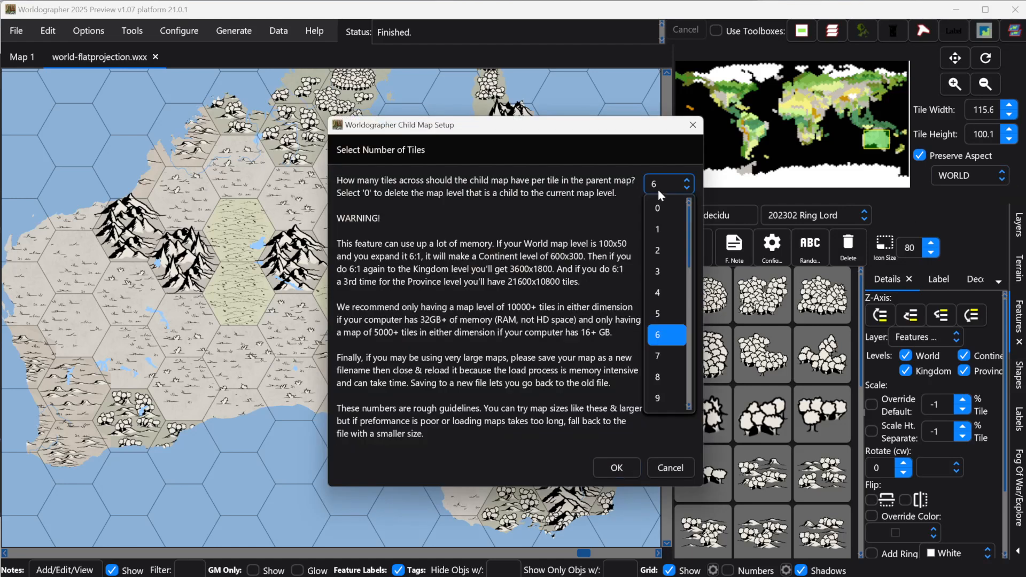
left_click(668, 271)
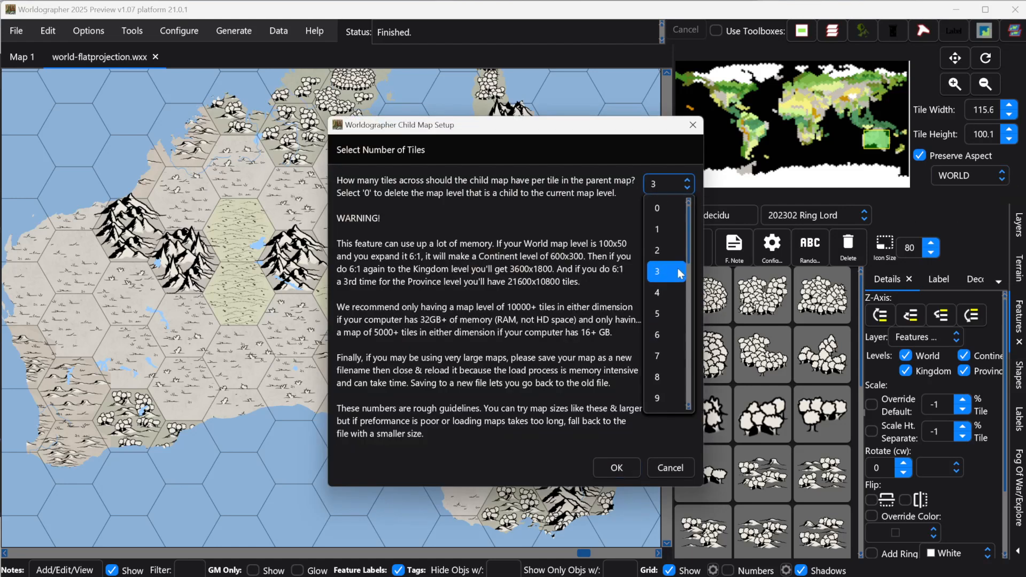
left_click(623, 466)
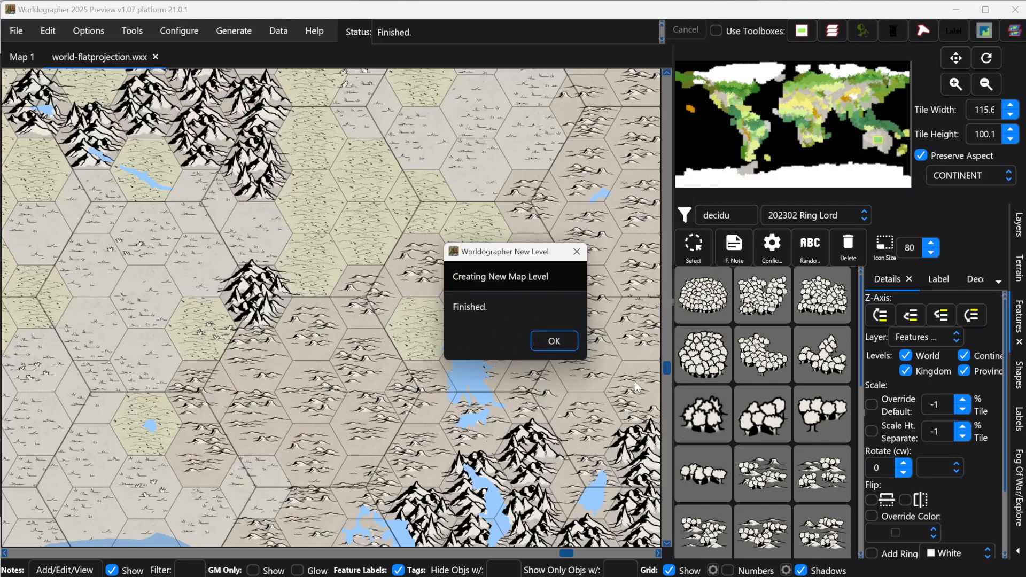
left_click(562, 342)
Step: On the continent map, place a dense cluster of large deciduous forest features across the tip of Cape York
scroll(512, 352, "down", 4)
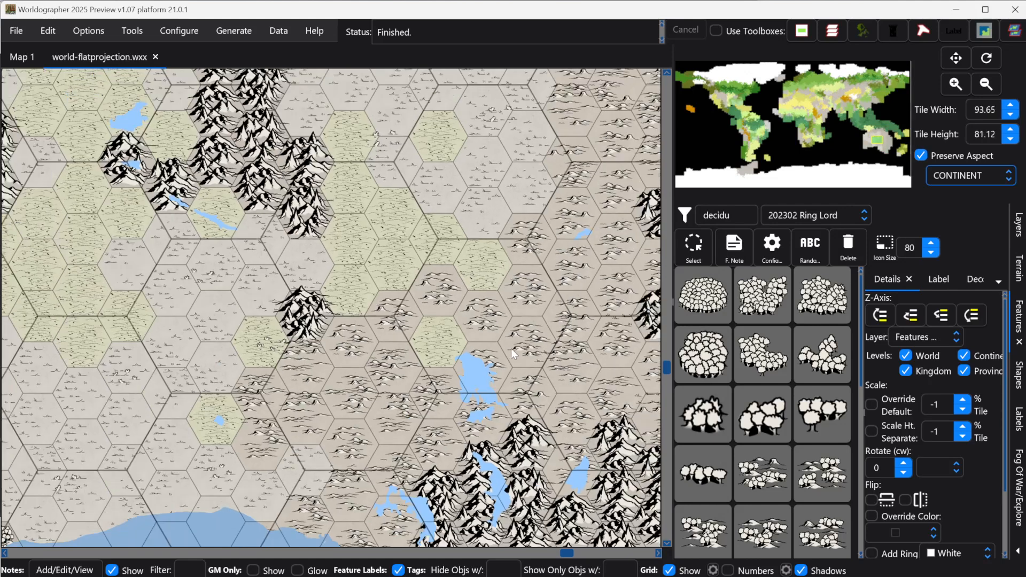
scroll(512, 352, "down", 2)
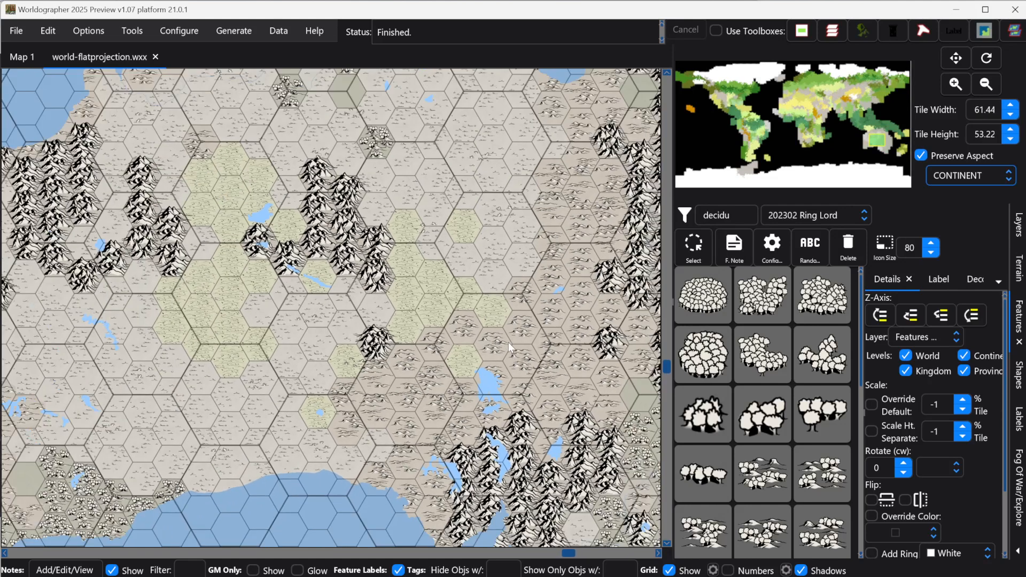
scroll(508, 343, "down", 2)
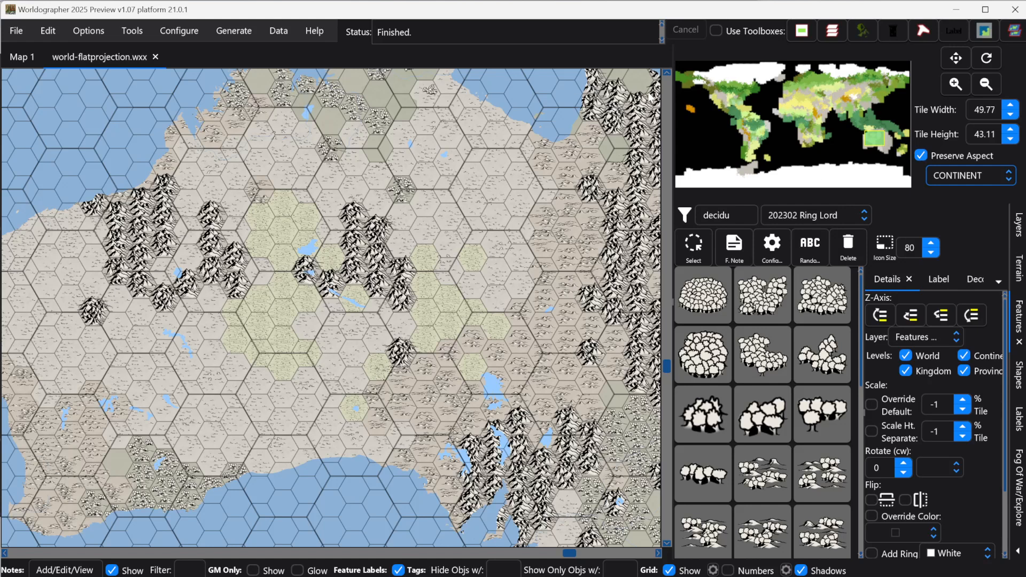
left_click(667, 73)
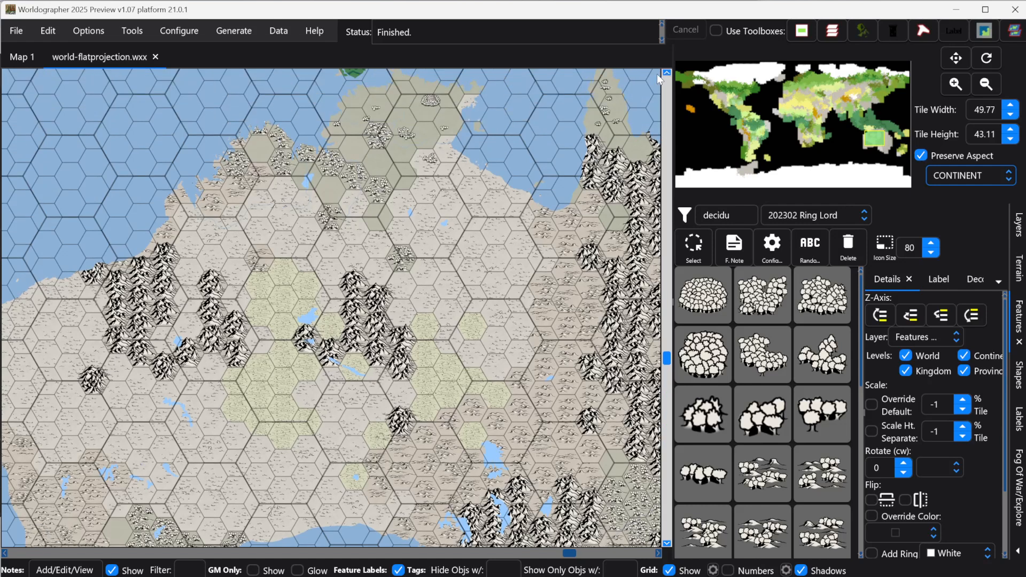
scroll(355, 119, "up", 5)
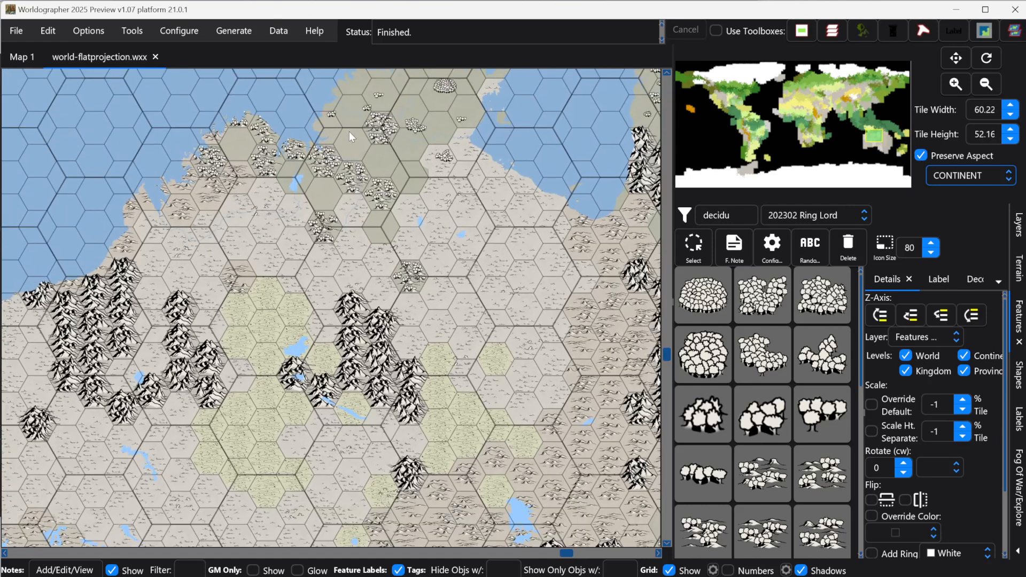
scroll(355, 133, "up", 2)
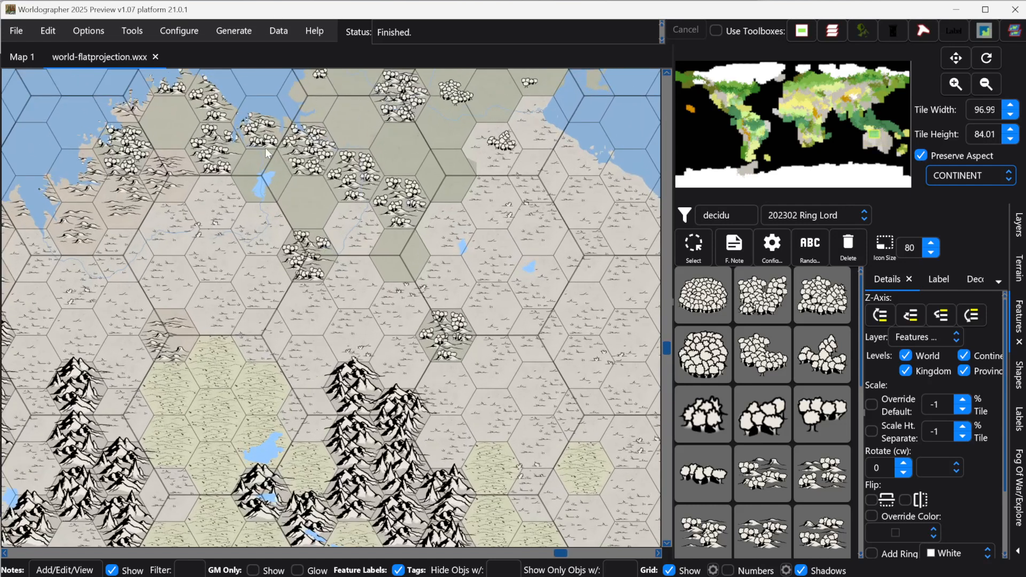
left_click(667, 72)
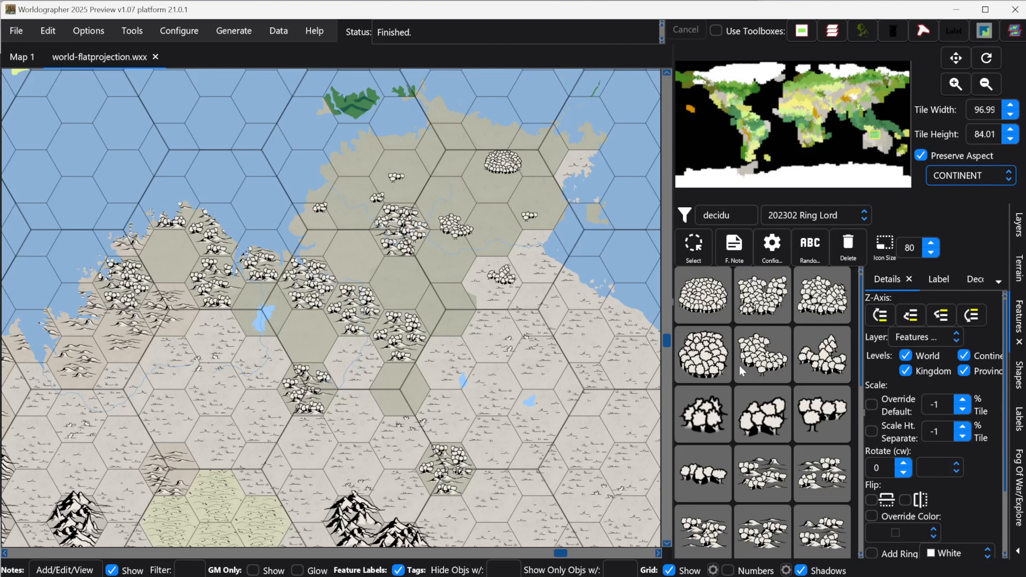
left_click(711, 366)
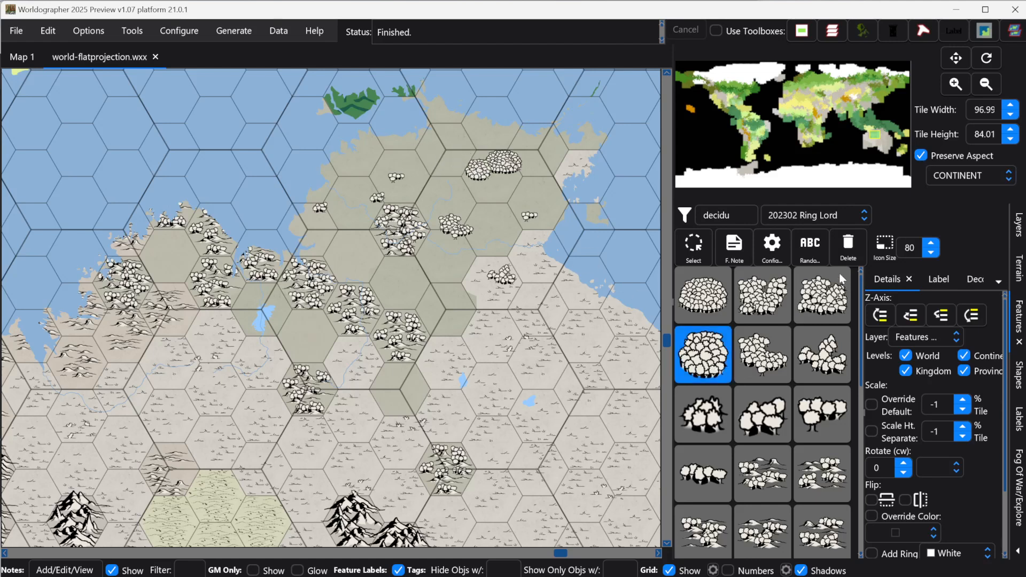
left_click(477, 203)
left_click(512, 211)
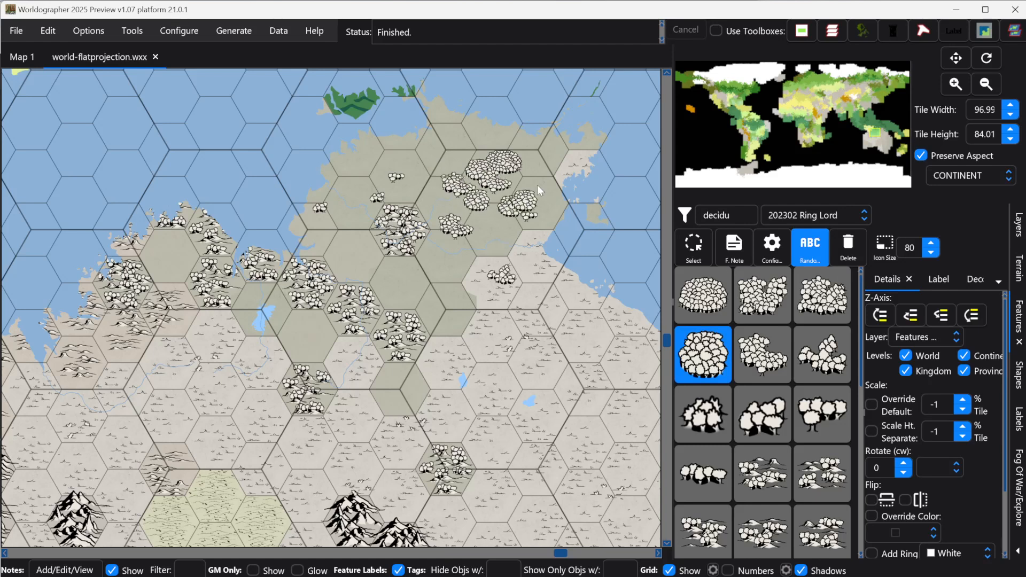
left_click(537, 185)
left_click(528, 144)
left_click(497, 139)
left_click(463, 136)
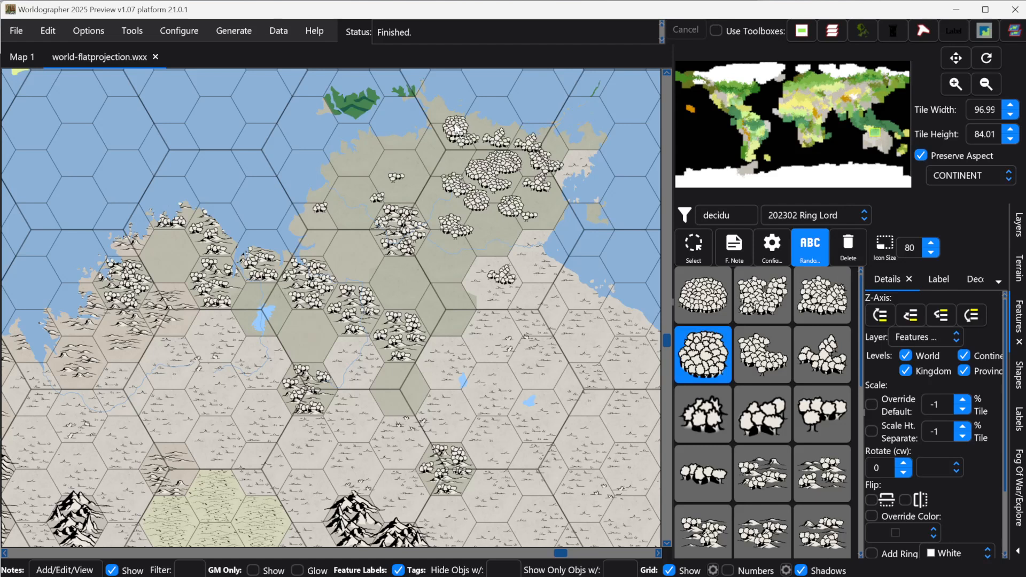
left_click(454, 126)
left_click(470, 163)
left_click(484, 147)
left_click(538, 160)
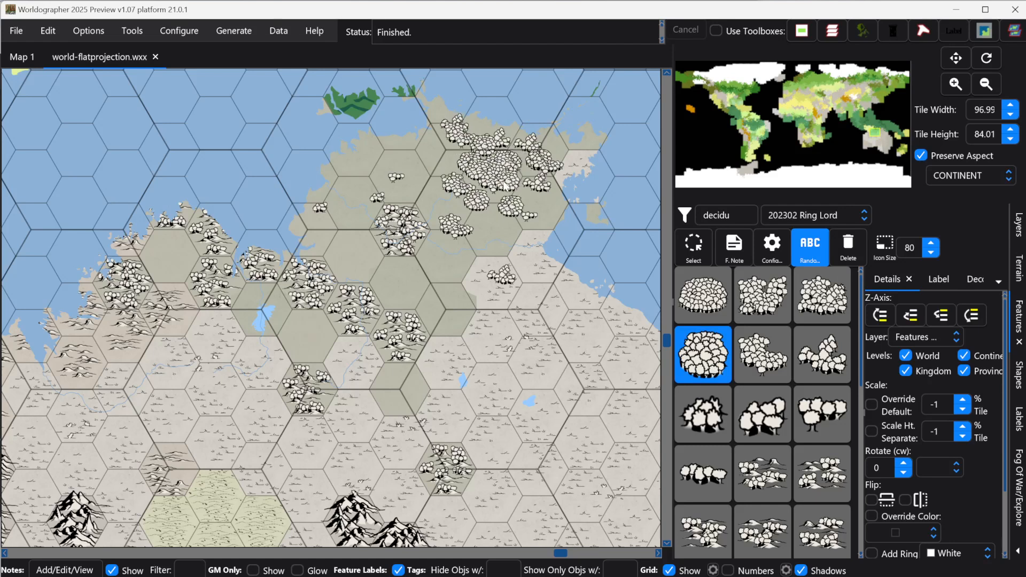
left_click(503, 182)
left_click(432, 178)
left_click(448, 142)
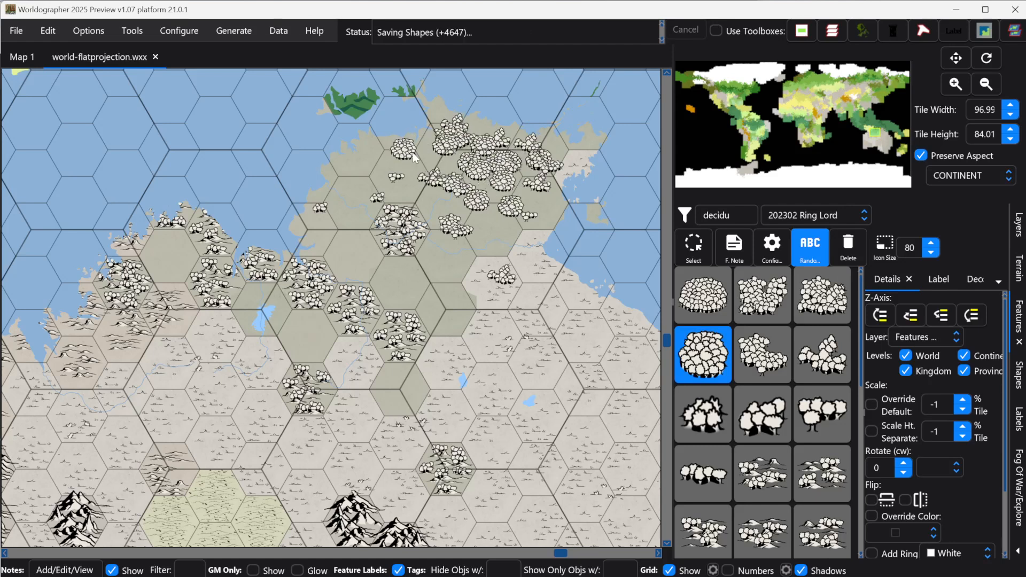
left_click(427, 157)
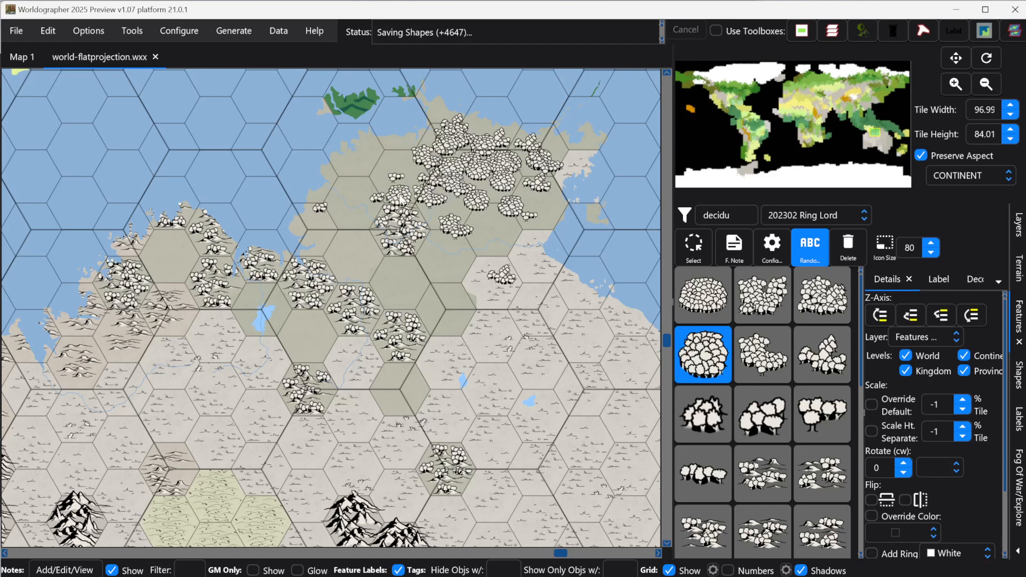
left_click(401, 182)
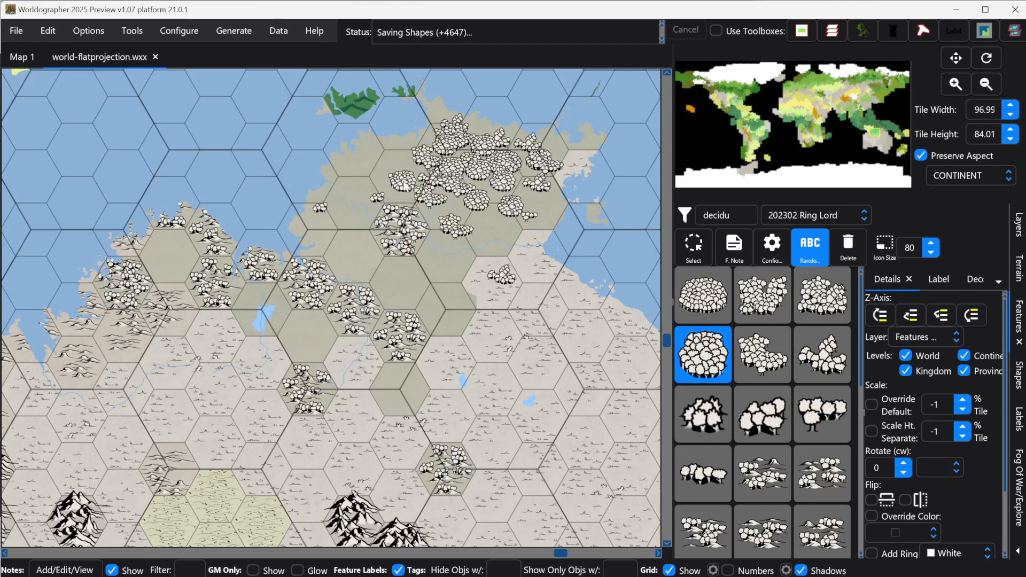
Step: Extend the deciduous forest down Cape York and add trees in the forested hexes west of it
left_click(498, 227)
left_click(444, 252)
left_click(483, 247)
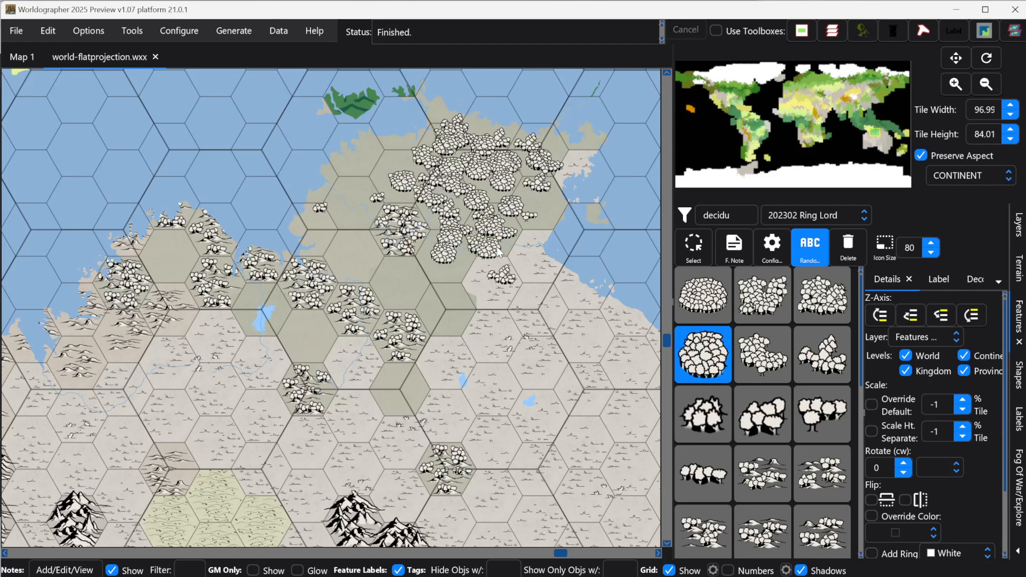
left_click(488, 247)
left_click(464, 240)
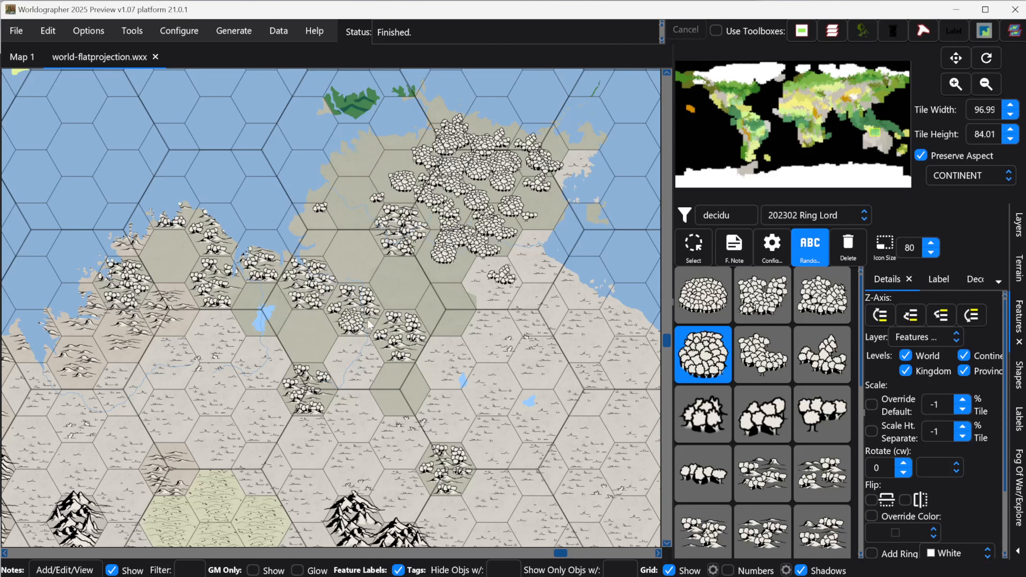
left_click(303, 320)
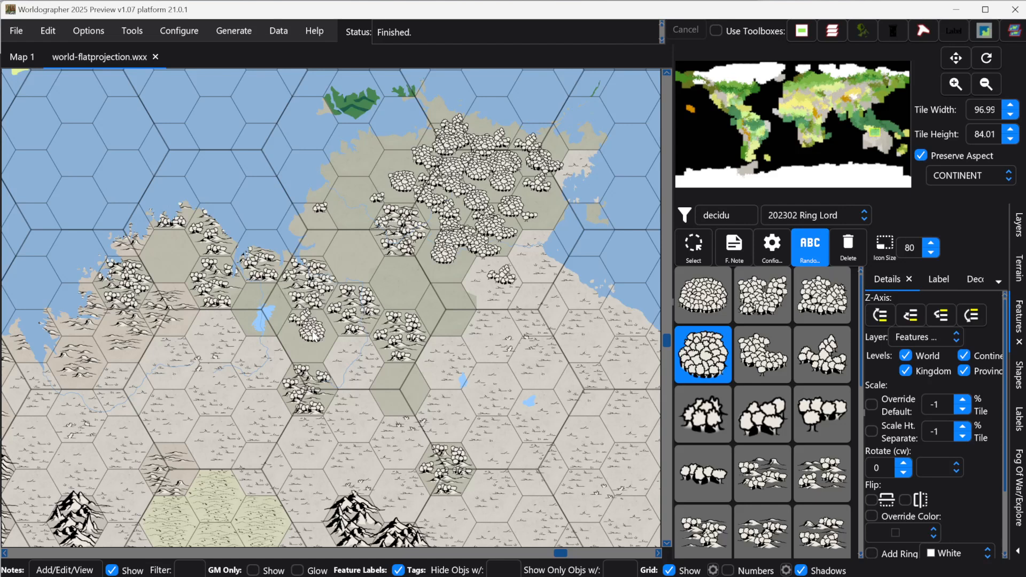
left_click(317, 333)
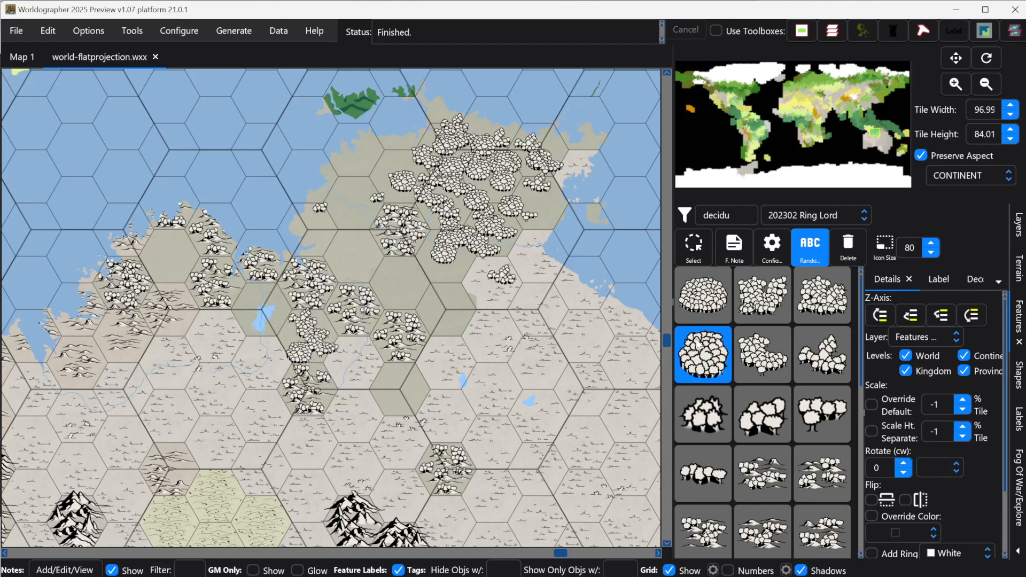
Step: Add a couple more deciduous tree features among the forest on Cape York
left_click(433, 273)
left_click(423, 295)
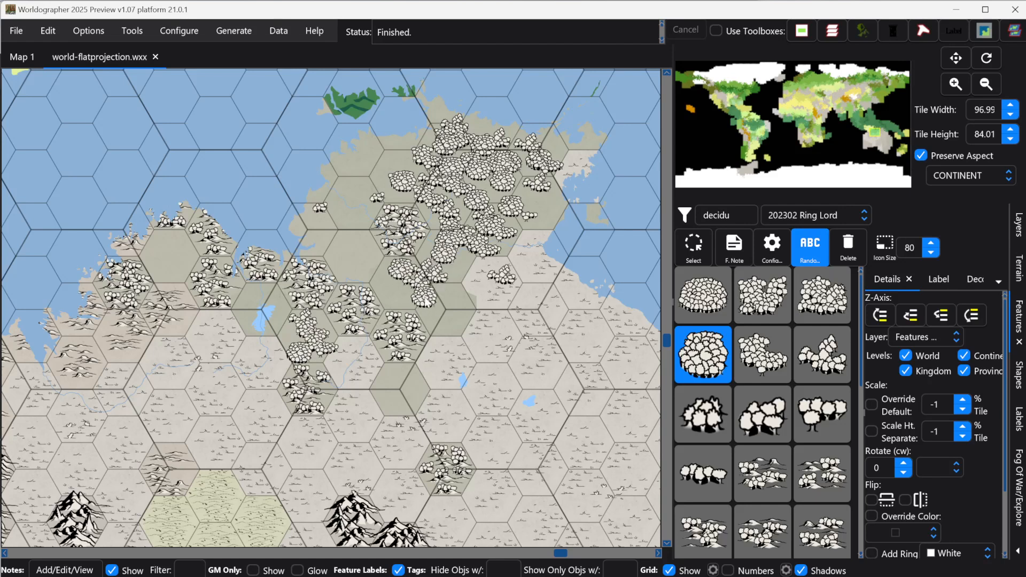
Step: Paint the hexes northwest of the Cape York forest with the 202302 Ring Lord Parchment Forest Deciduous Light terrain, undoing one stray paint
left_click(1018, 269)
left_click(740, 220)
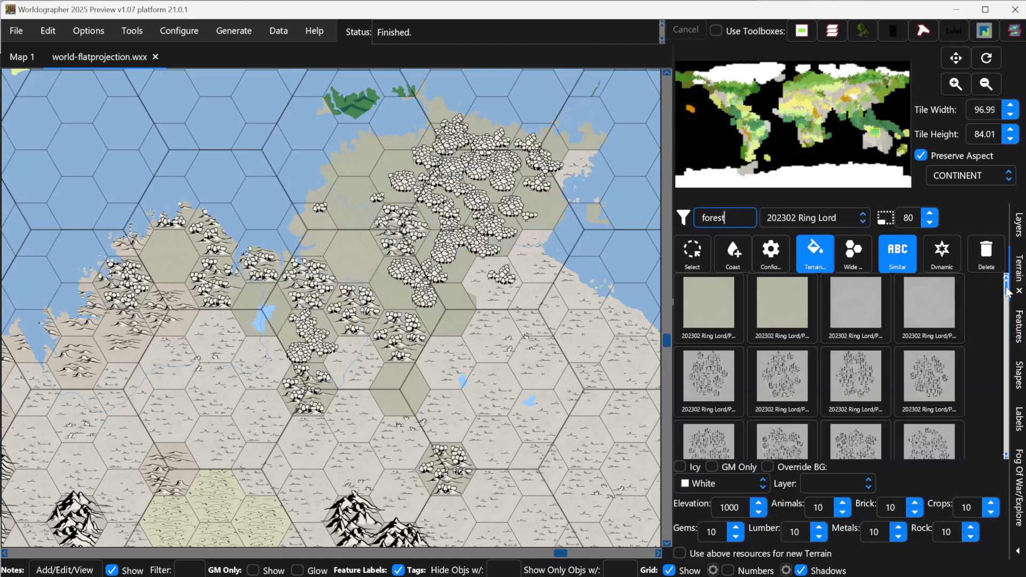
left_click_drag(1006, 288, 1005, 308)
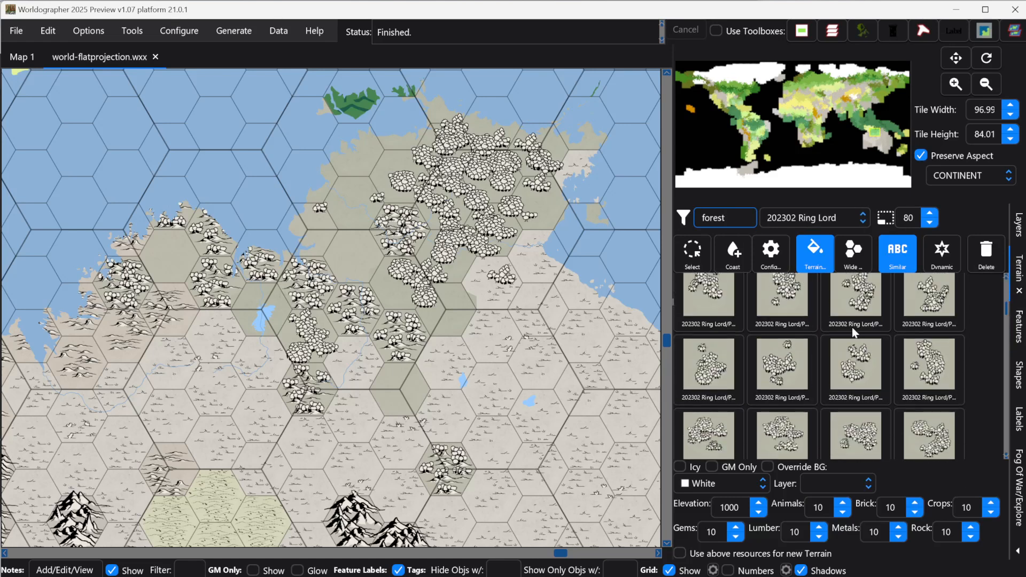
left_click(799, 352)
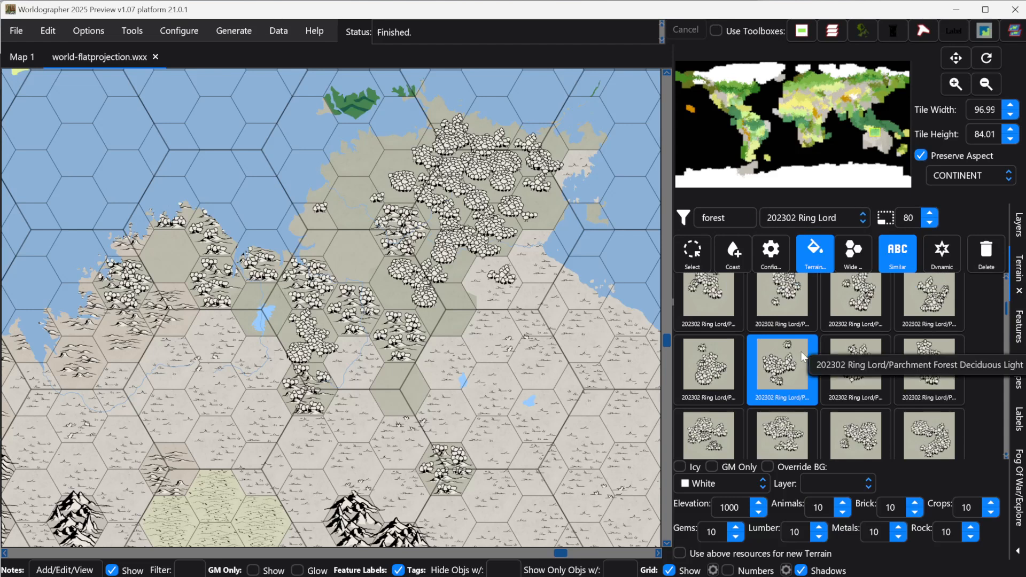
left_click(349, 210)
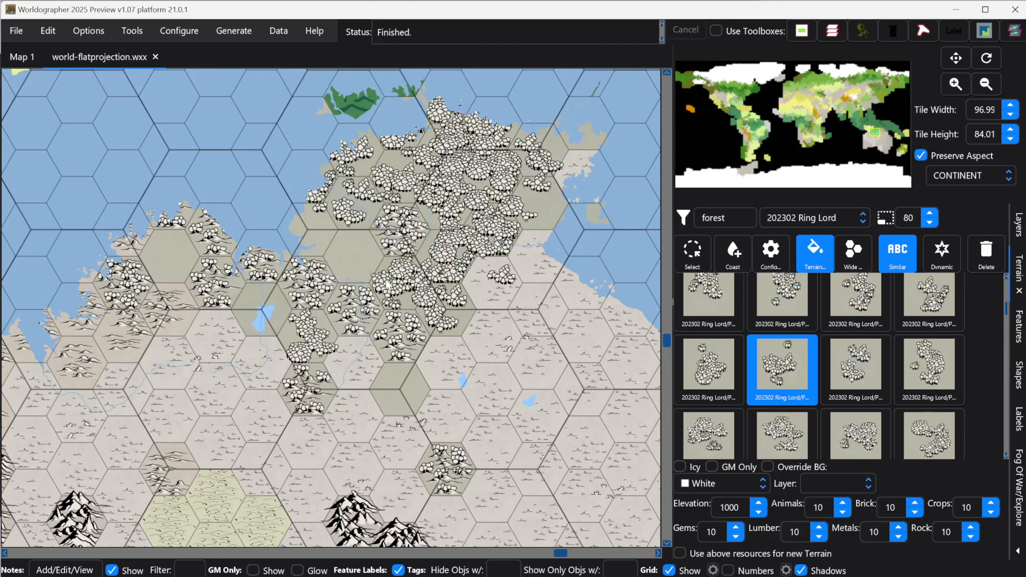
key("ctrl+z")
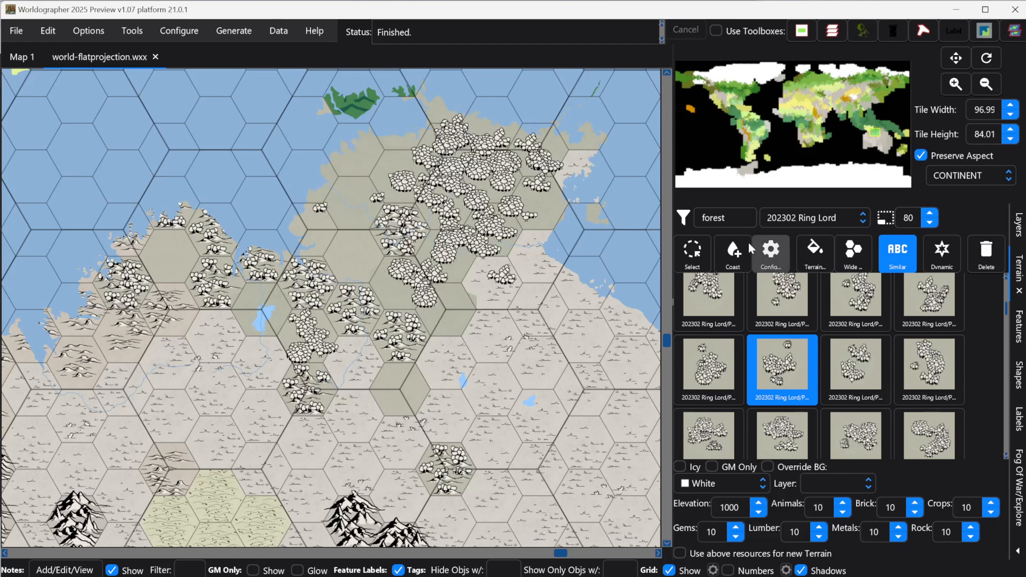
left_click(357, 258)
left_click(367, 233)
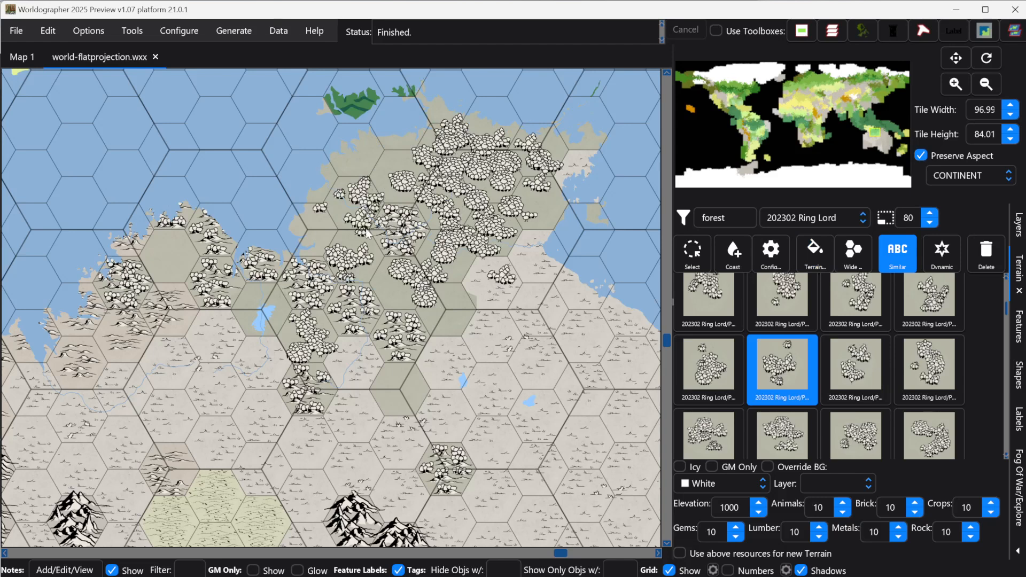
left_click(360, 169)
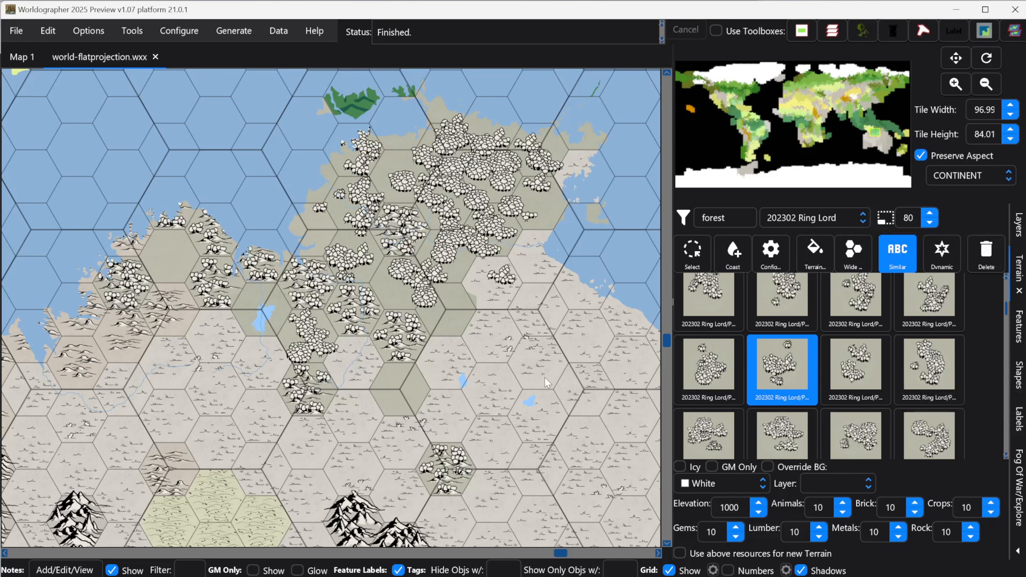
Step: Examine the whole Australian continent map to review the forest and terrain coverage
scroll(412, 407, "down", 5)
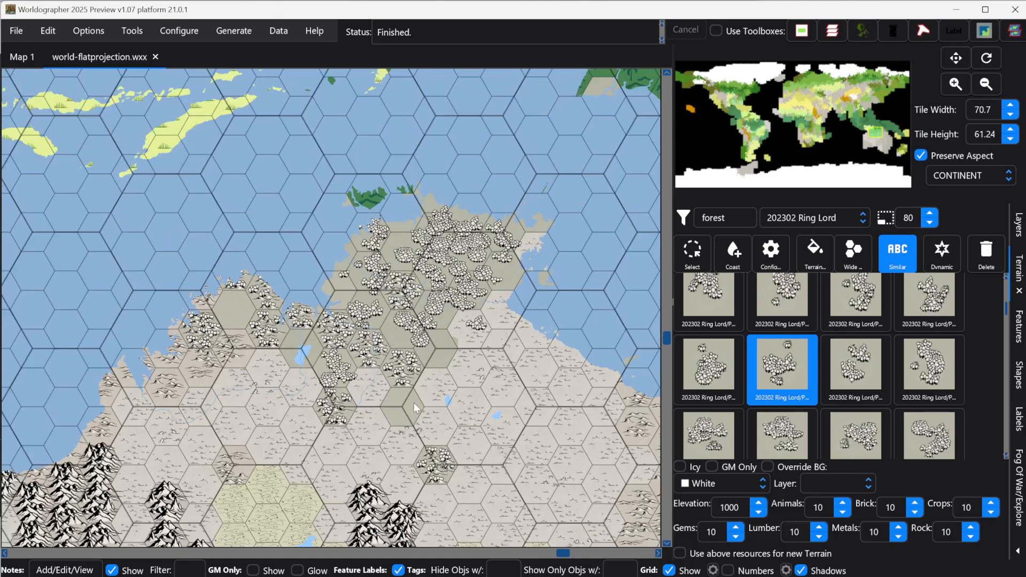
scroll(628, 227, "down", 1)
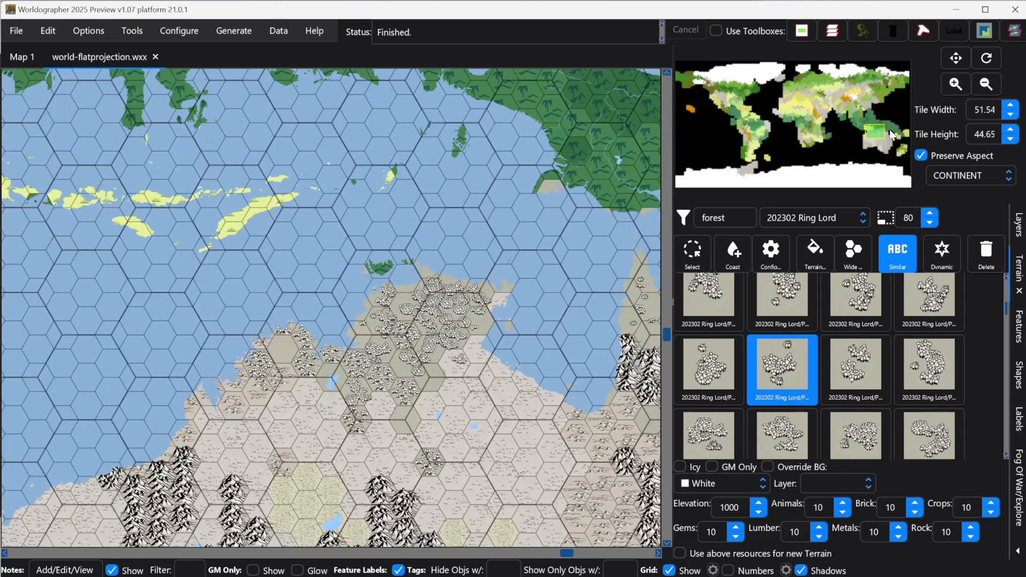
left_click_drag(878, 134, 879, 142)
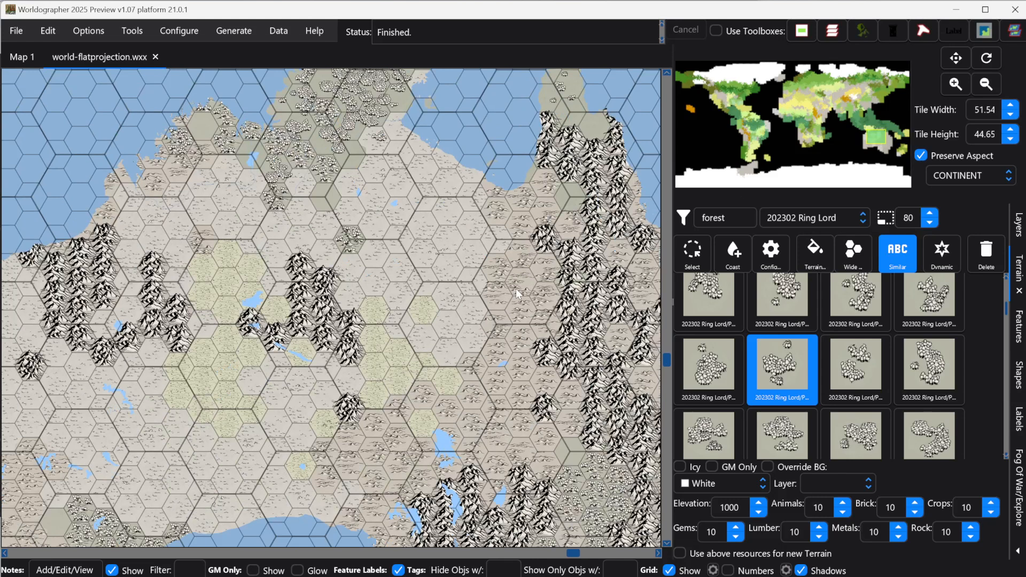
scroll(335, 308, "down", 2)
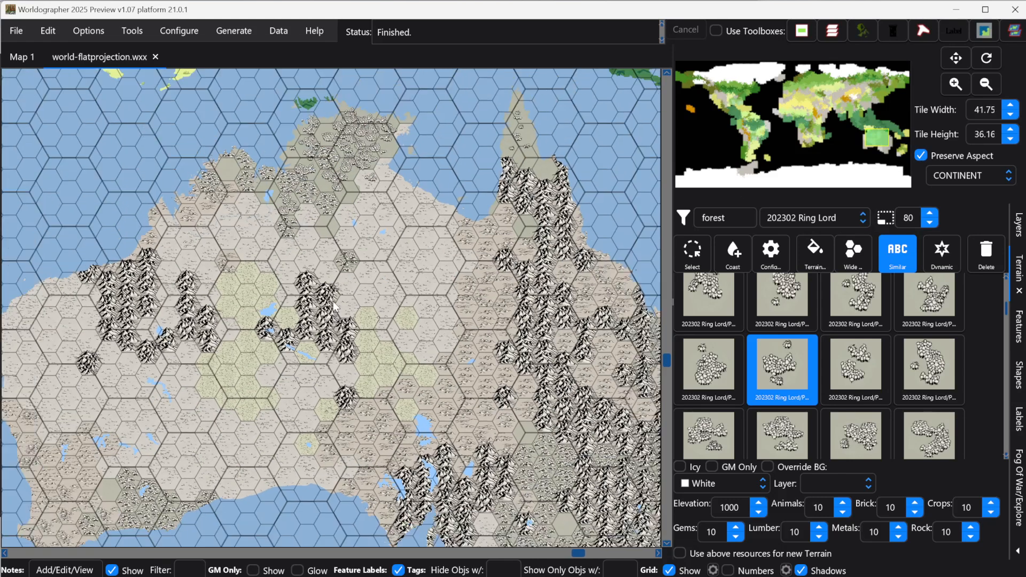
scroll(335, 306, "down", 1)
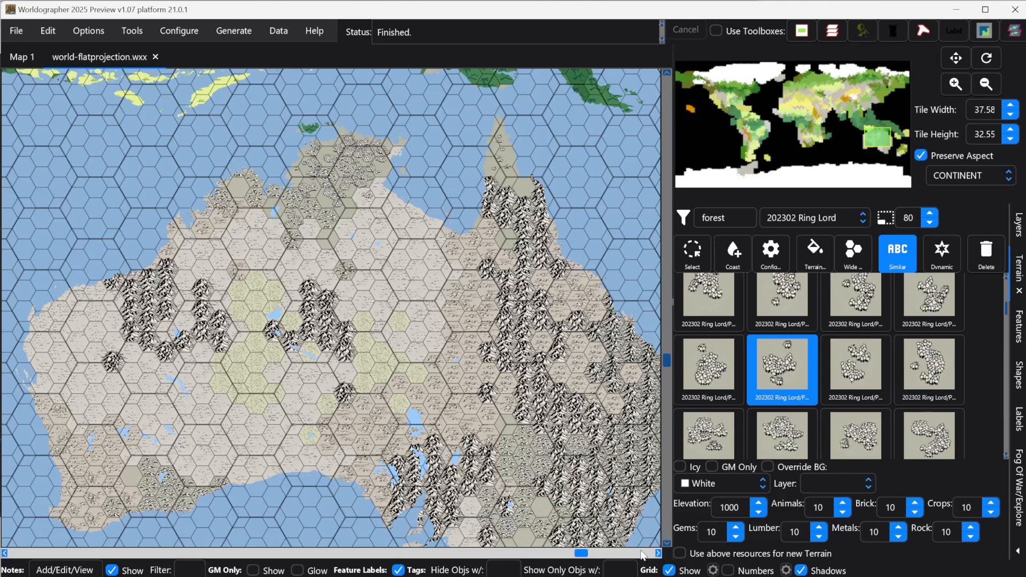
left_click(667, 544)
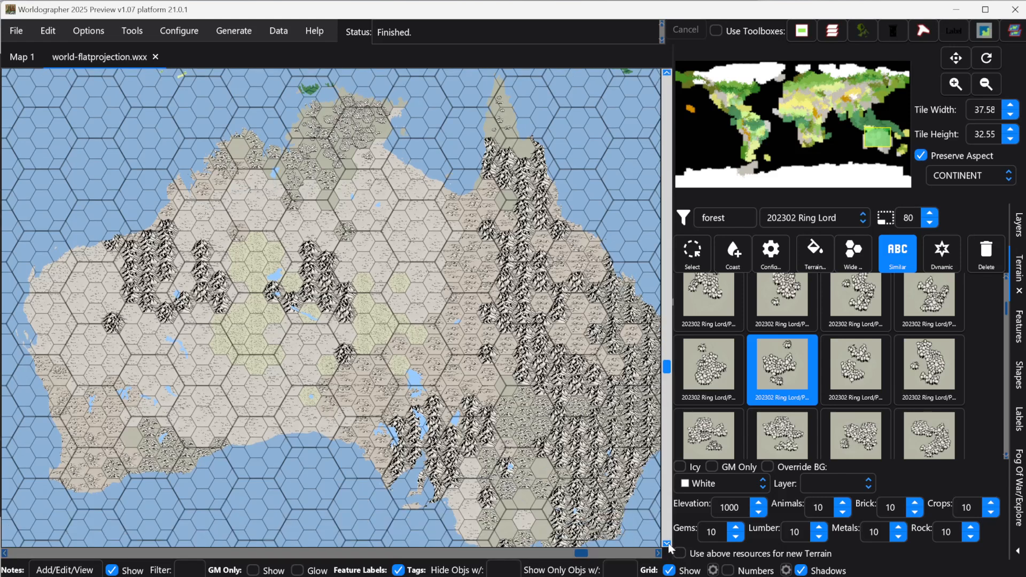
left_click(668, 543)
left_click(659, 553)
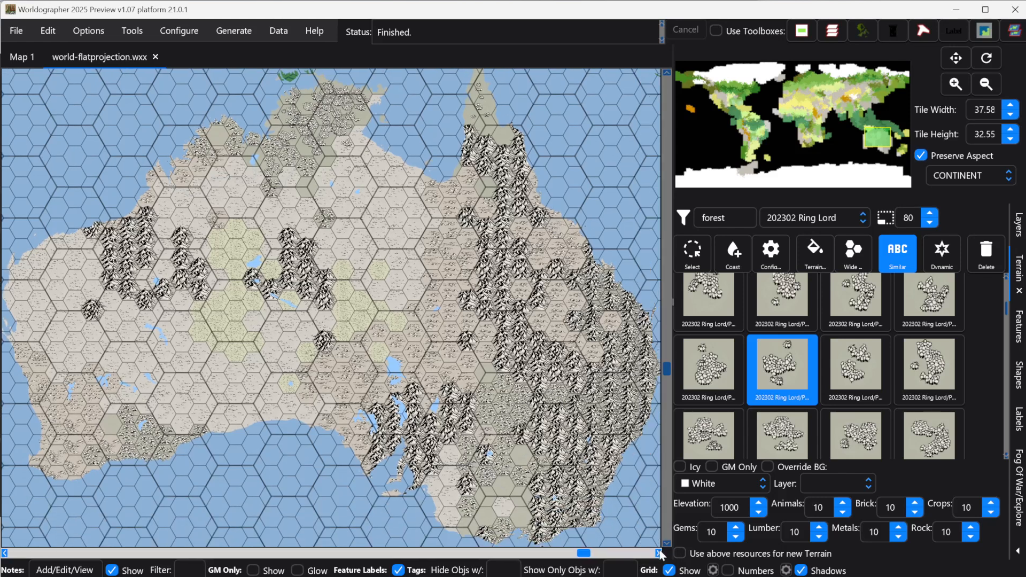